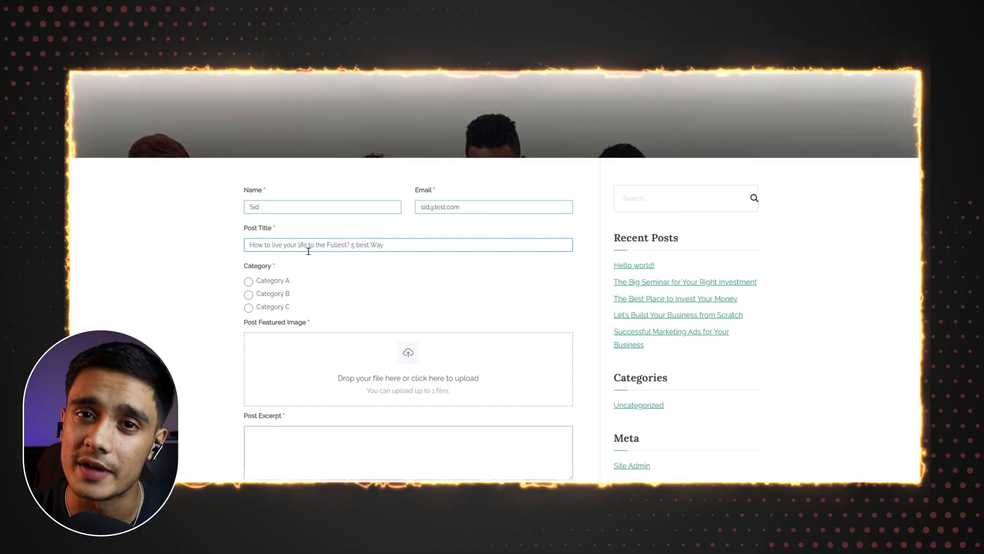
Step: Select Category A in the front-end post form and place the cursor in the Post Content field
{"action": "left_click", "coordinate": [250, 281]}
{"action": "scroll", "coordinate": [358, 290], "scroll_direction": "down", "scroll_amount": 2}
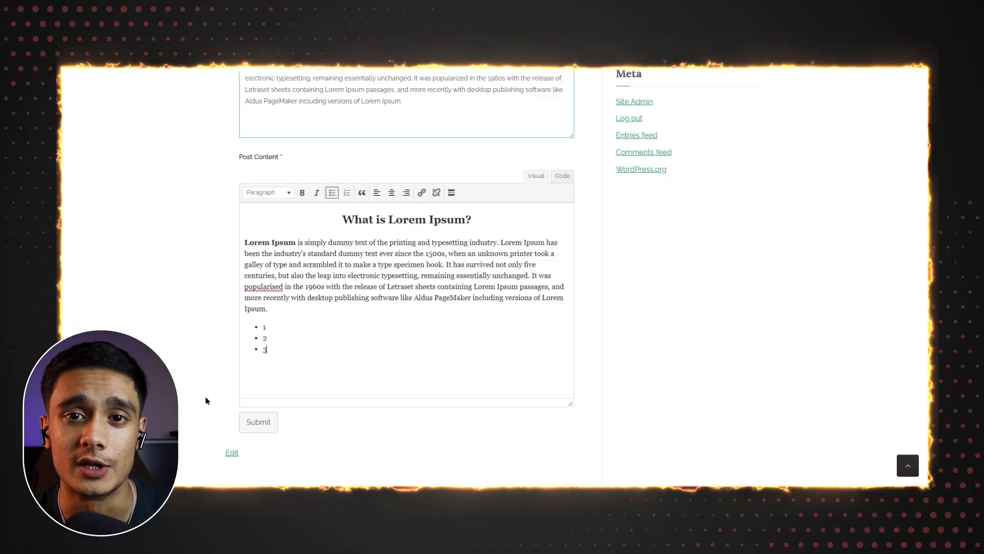
{"action": "left_click", "coordinate": [241, 422]}
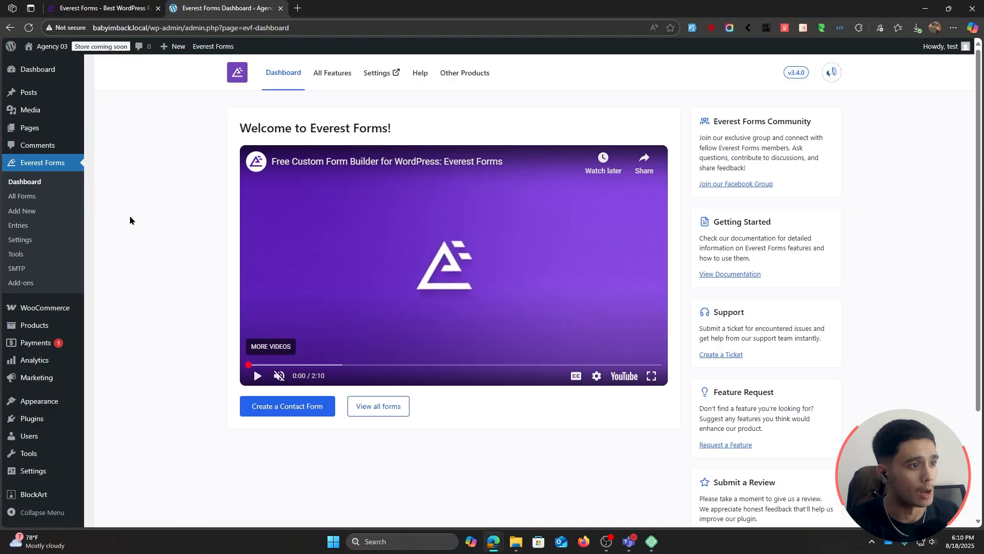
Step: View the Everest Forms website's home page, and return to the WordPress dashboard
{"action": "left_click", "coordinate": [103, 8]}
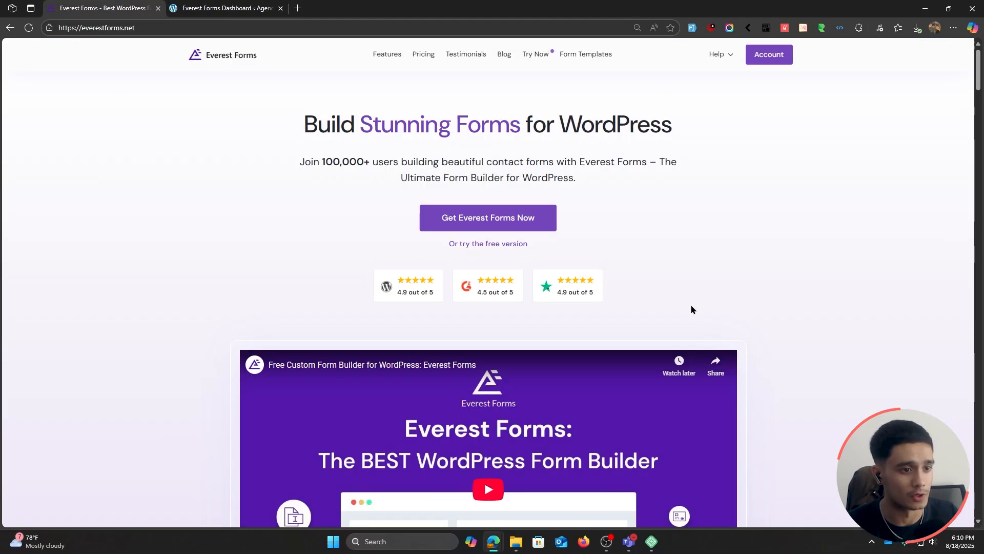
{"action": "left_click", "coordinate": [224, 13]}
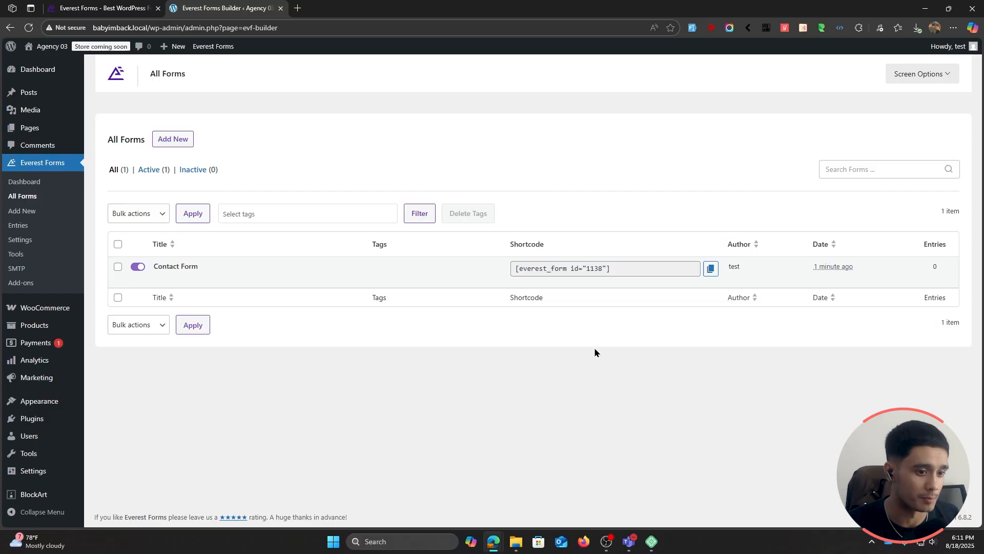
Step: Search the Everest Forms add-ons for "post su" and activate the Post Submissions add-on
{"action": "left_click", "coordinate": [32, 284]}
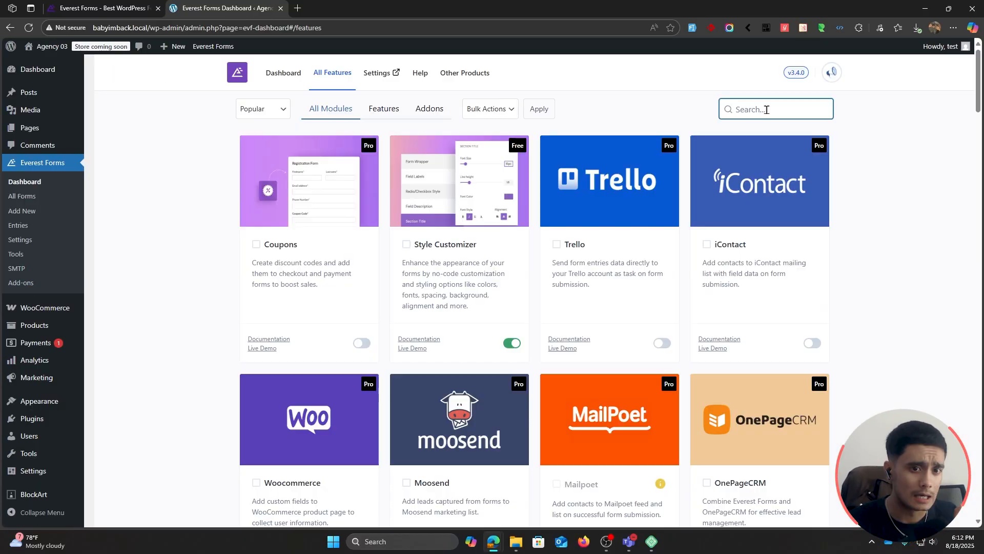
{"action": "type", "text": "post su"}
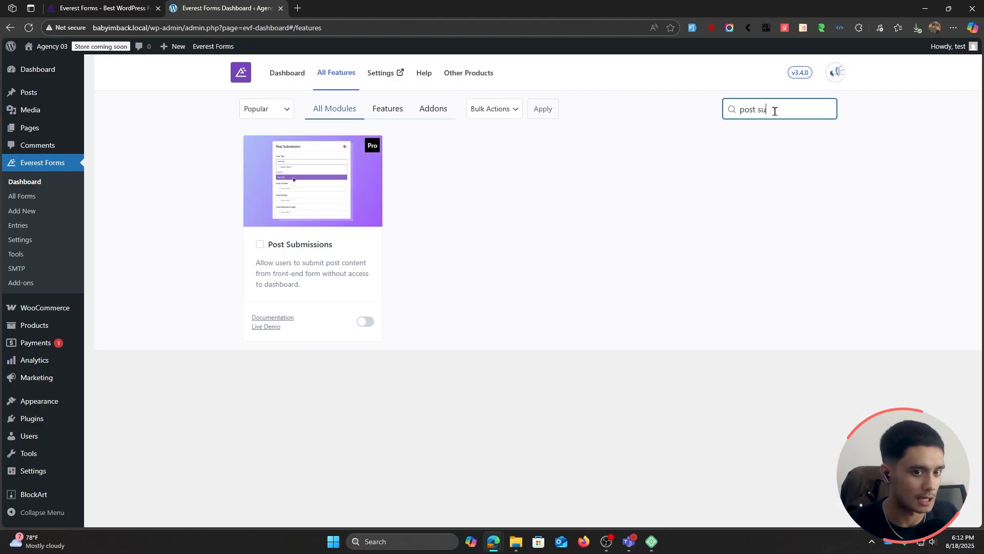
{"action": "left_click", "coordinate": [370, 323]}
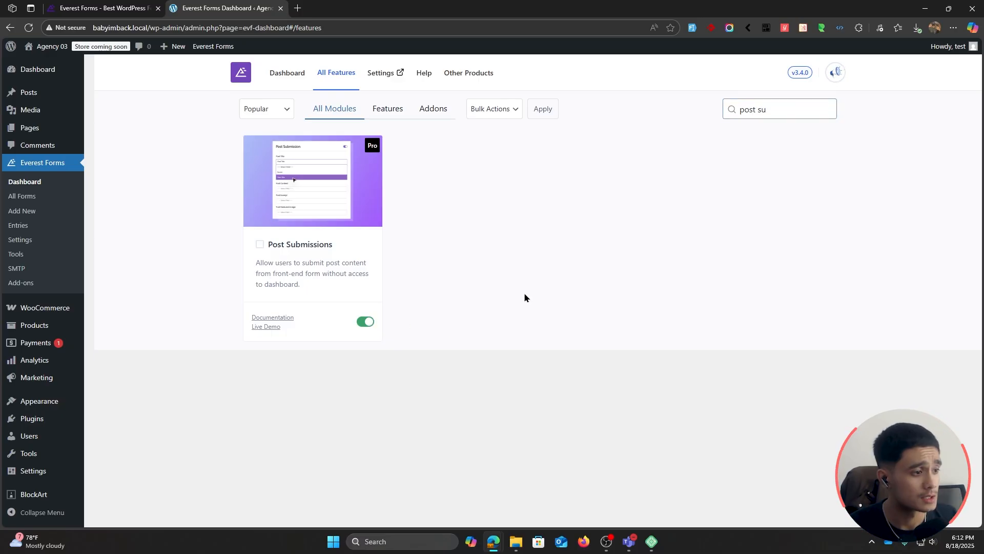
Step: Create a form from scratch named "Post Submission" and collapse the WordPress admin menu
{"action": "left_click", "coordinate": [22, 195]}
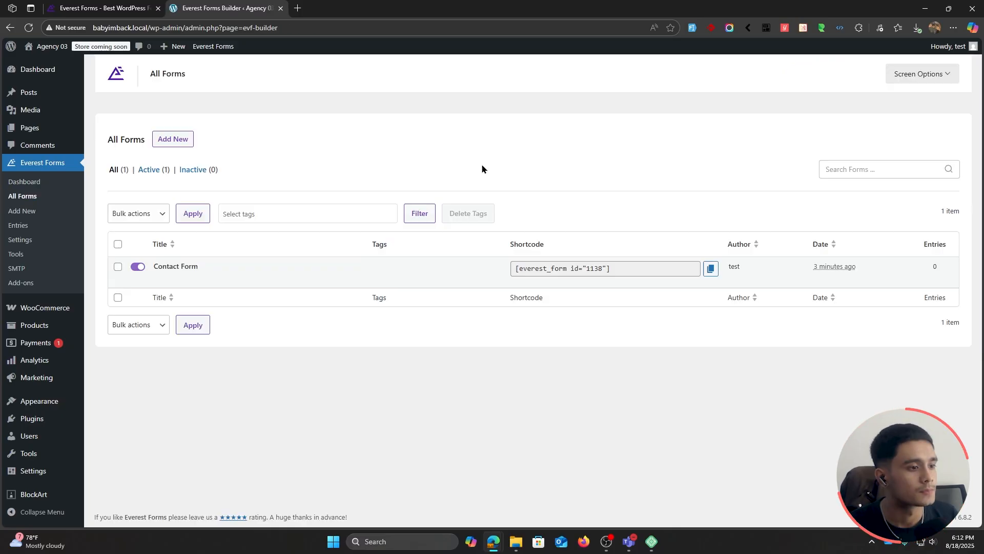
{"action": "mouse_move", "coordinate": [224, 277]}
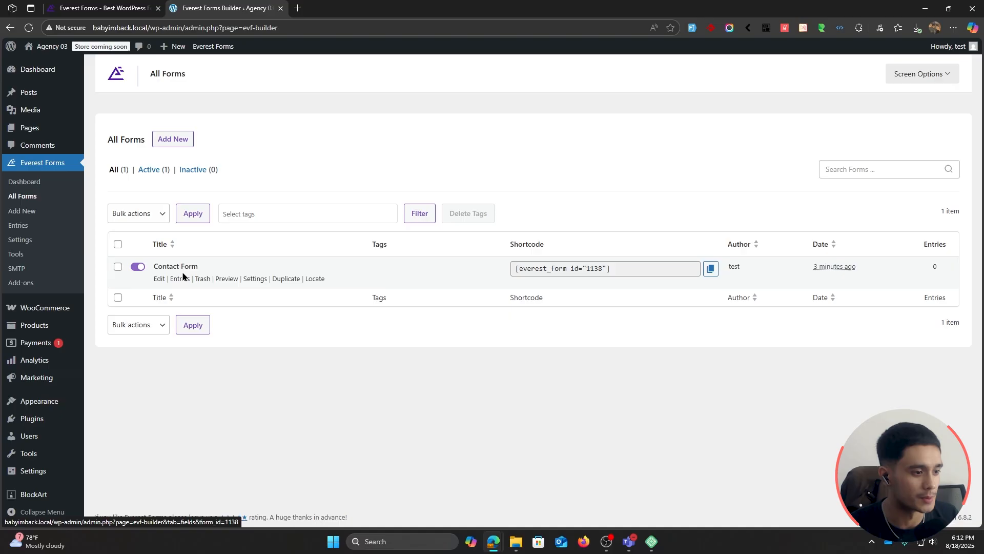
{"action": "left_click", "coordinate": [182, 142]}
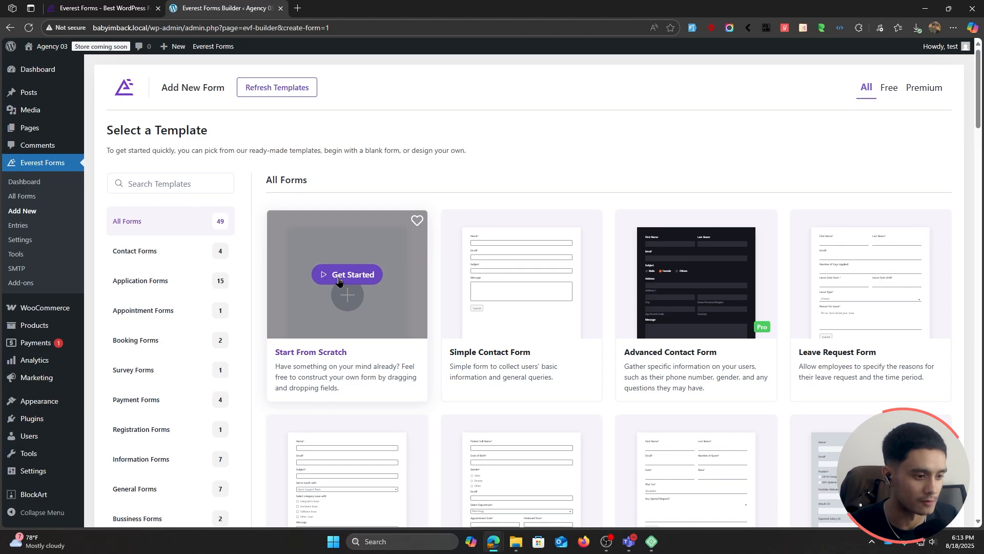
{"action": "left_click", "coordinate": [339, 277]}
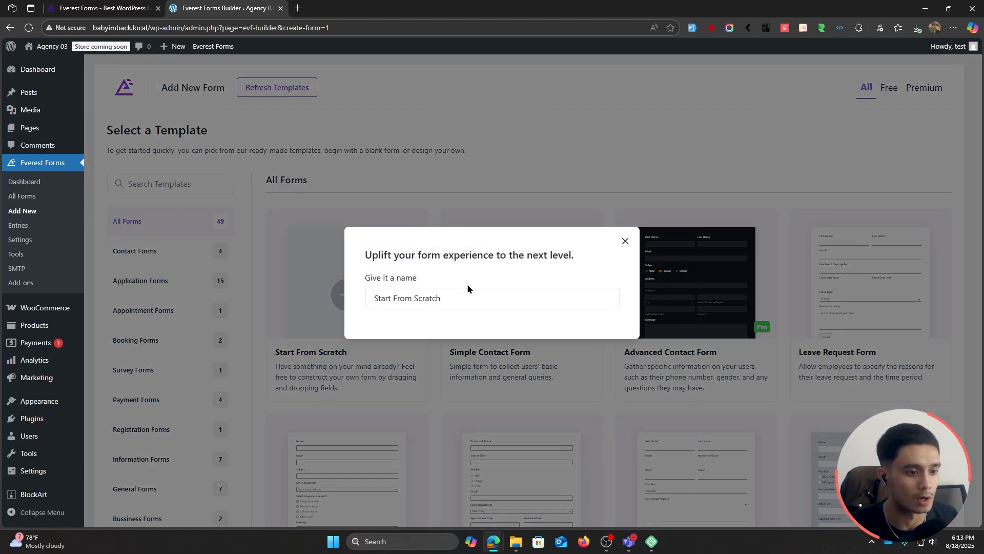
{"action": "left_click_drag", "start_coordinate": [469, 288], "coordinate": [258, 276]}
{"action": "key", "text": "BackSpace"}
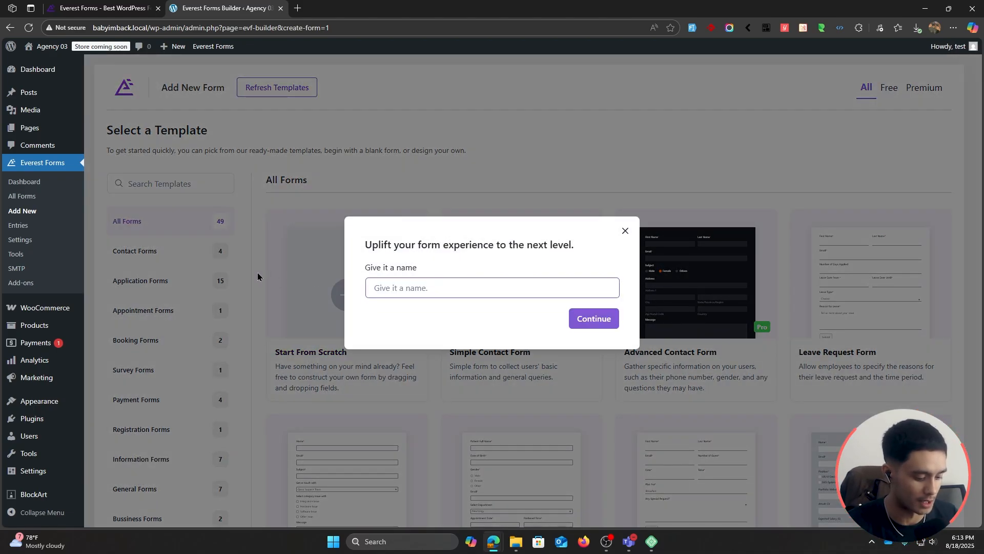
{"action": "type", "text": "Post Sub"}
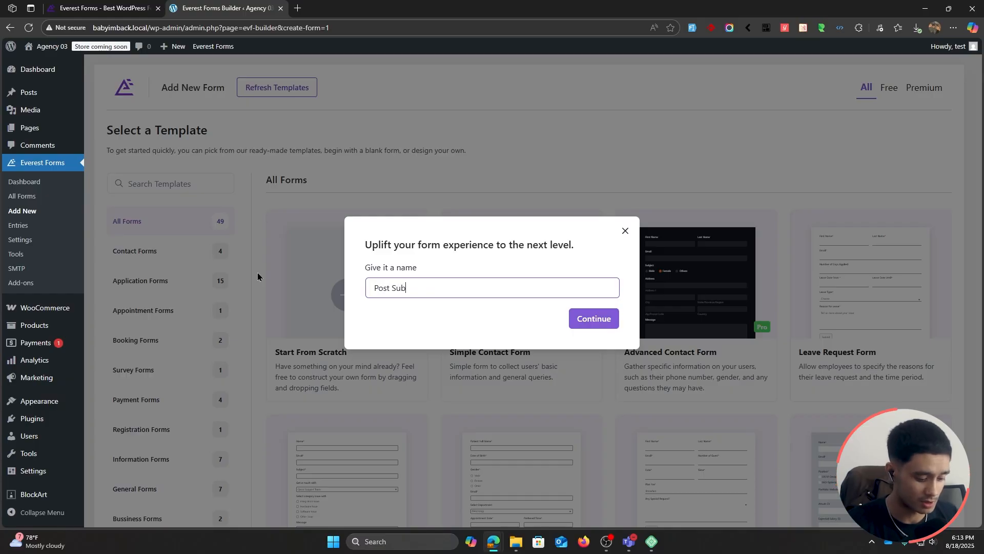
{"action": "type", "text": "mnssion"}
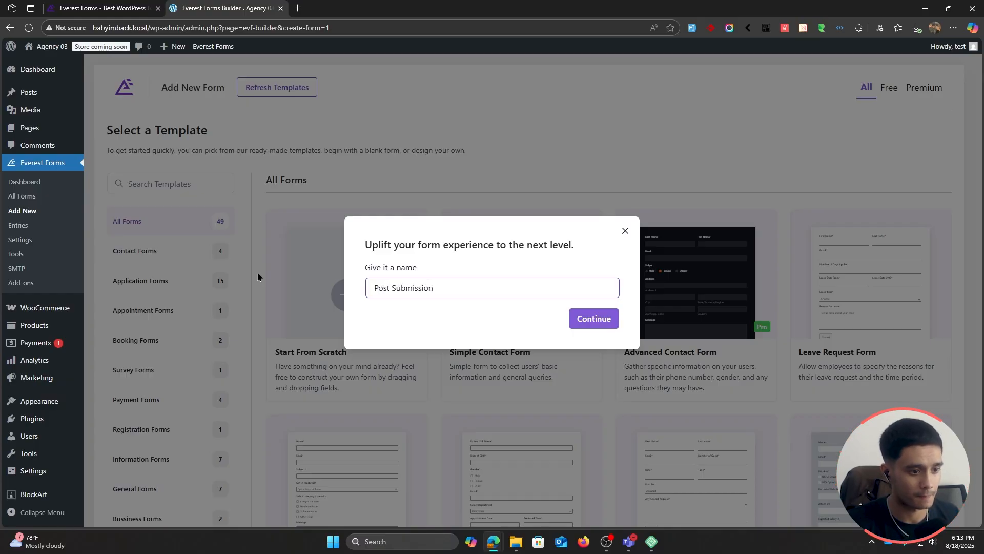
{"action": "left_click", "coordinate": [579, 316]}
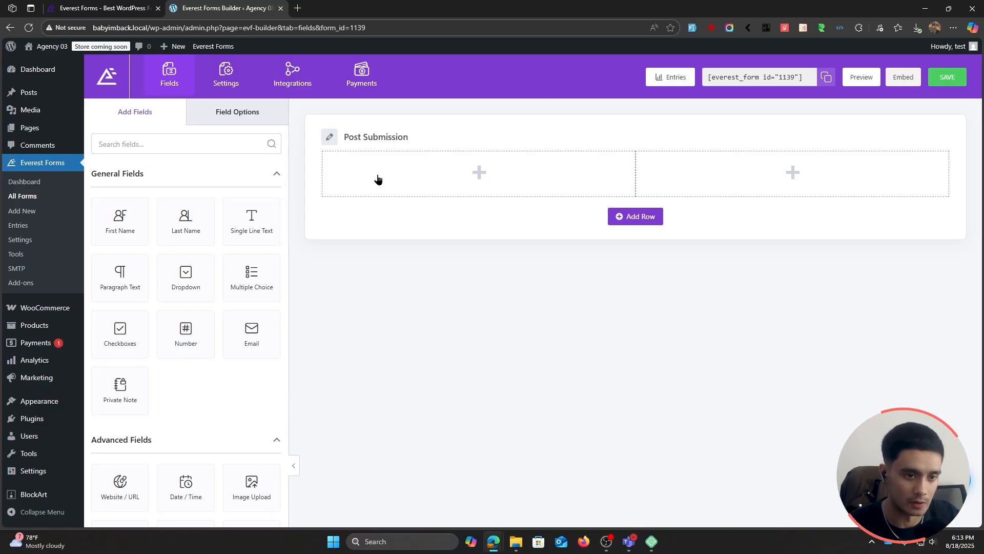
{"action": "left_click", "coordinate": [60, 512]}
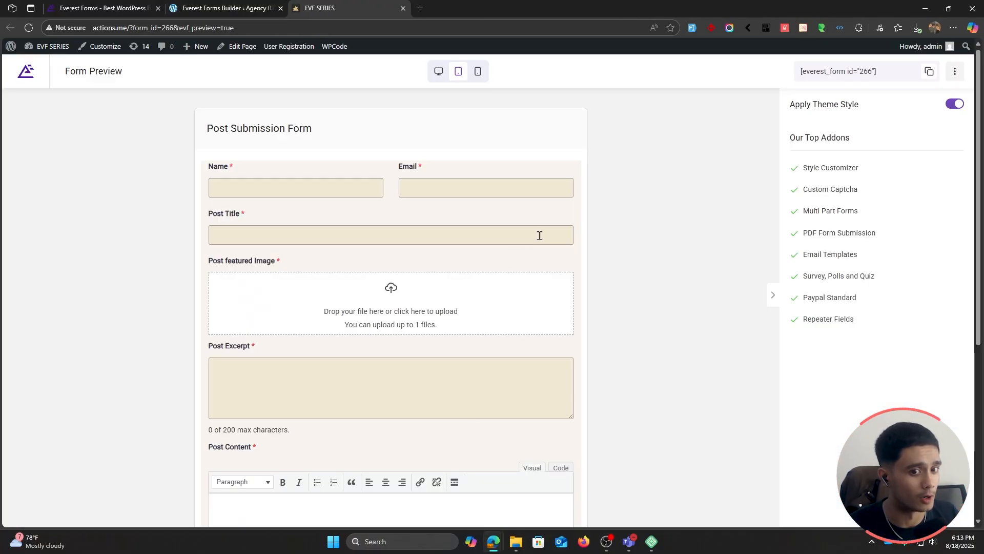
Step: Review the fields of the sample Post Submission Form preview down to its category choices, and close the preview
{"action": "scroll", "coordinate": [539, 235], "scroll_direction": "down", "scroll_amount": 1}
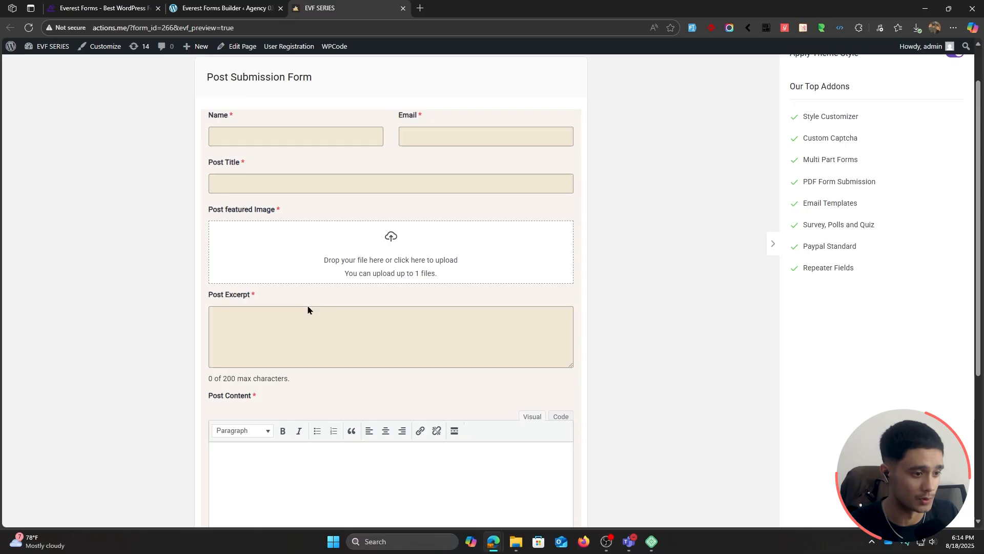
{"action": "scroll", "coordinate": [307, 307], "scroll_direction": "down", "scroll_amount": 4}
{"action": "left_click", "coordinate": [333, 254]}
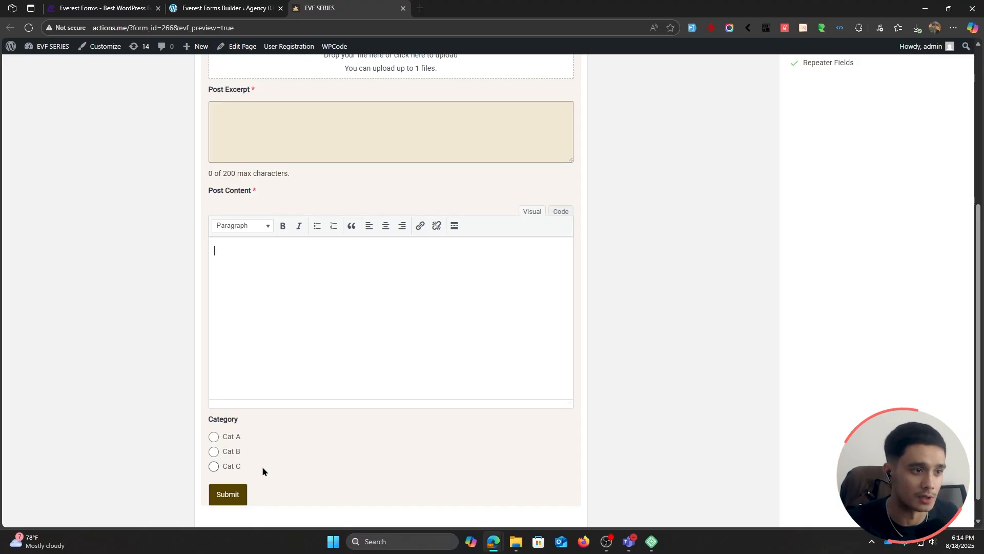
{"action": "key", "text": "ctrl+w"}
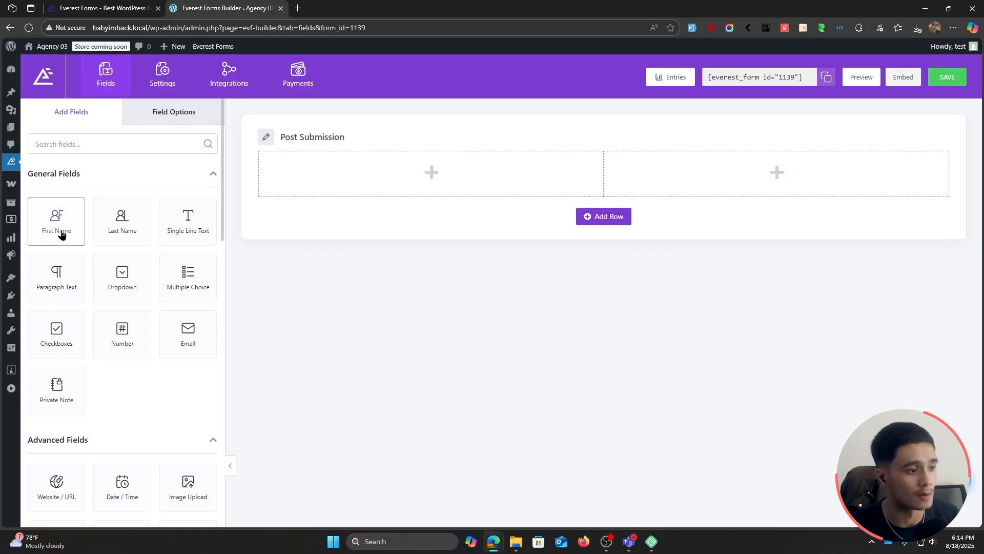
Step: Add a First Name field to the first column of the form's row, label it "Name" and make it required
{"action": "left_click_drag", "start_coordinate": [61, 228], "coordinate": [364, 184]}
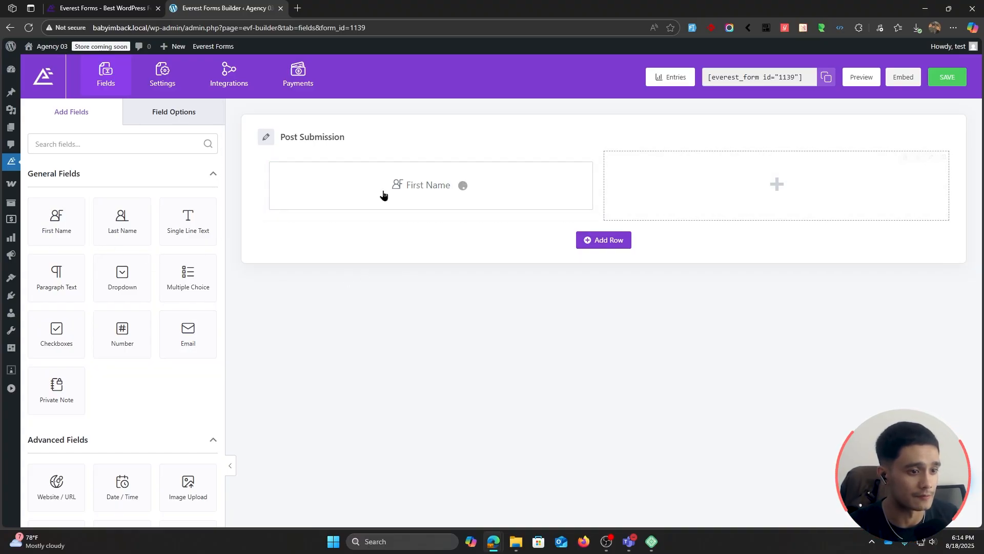
{"action": "left_click", "coordinate": [366, 181]}
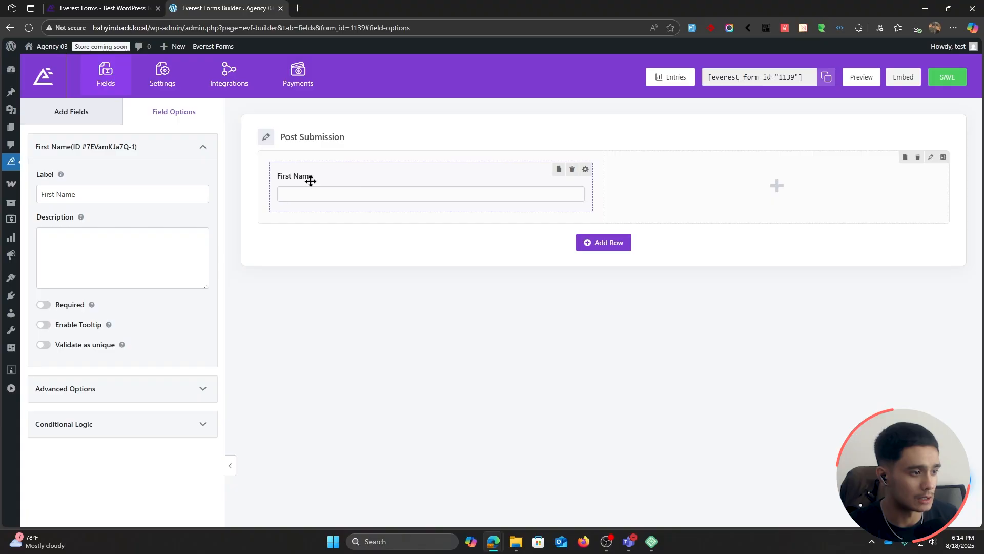
{"action": "double_click", "coordinate": [58, 192]}
{"action": "key", "text": "BackSpace"}
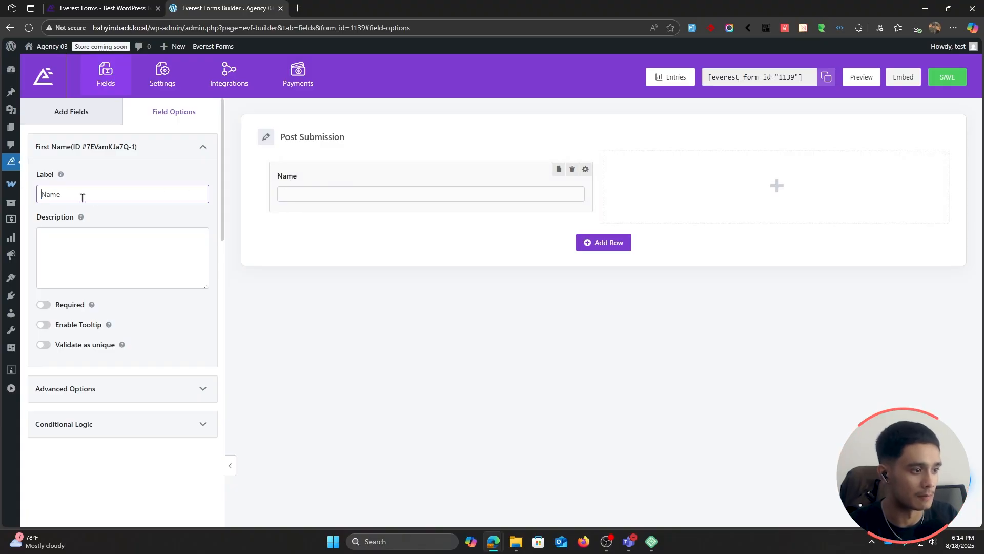
{"action": "left_click", "coordinate": [43, 305]}
Step: Add an Email field to the empty column beside the Name field
{"action": "left_click", "coordinate": [95, 118]}
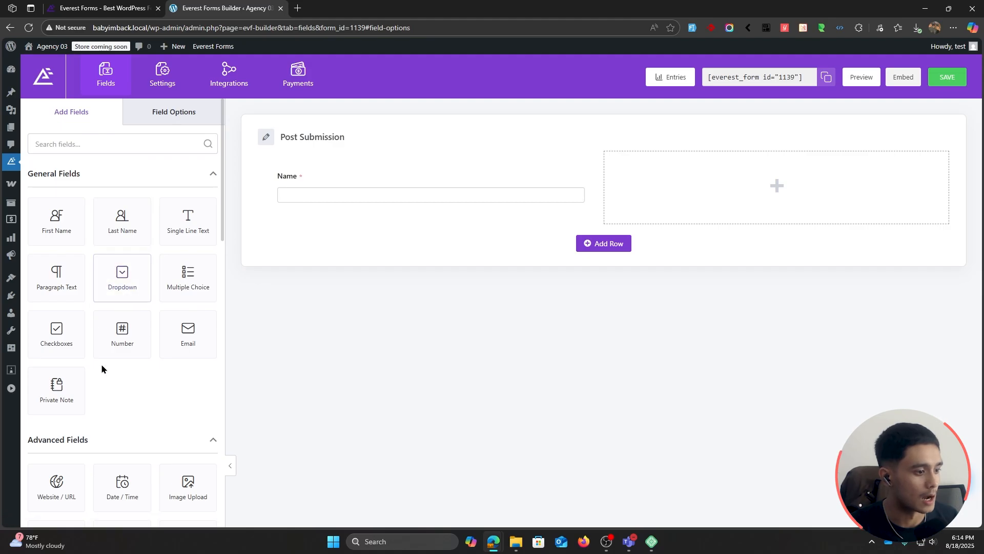
{"action": "left_click_drag", "start_coordinate": [188, 332], "coordinate": [690, 182]}
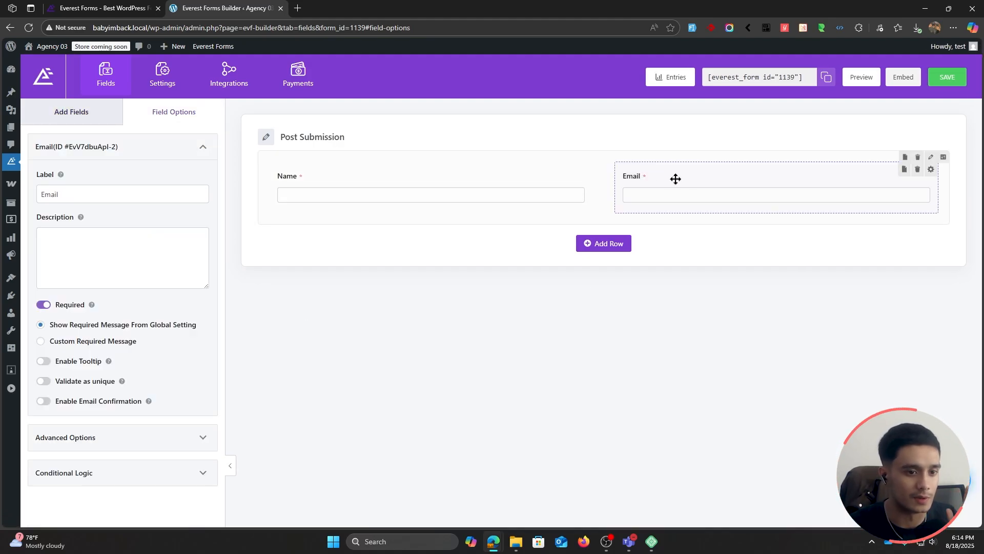
{"action": "left_click", "coordinate": [100, 113]}
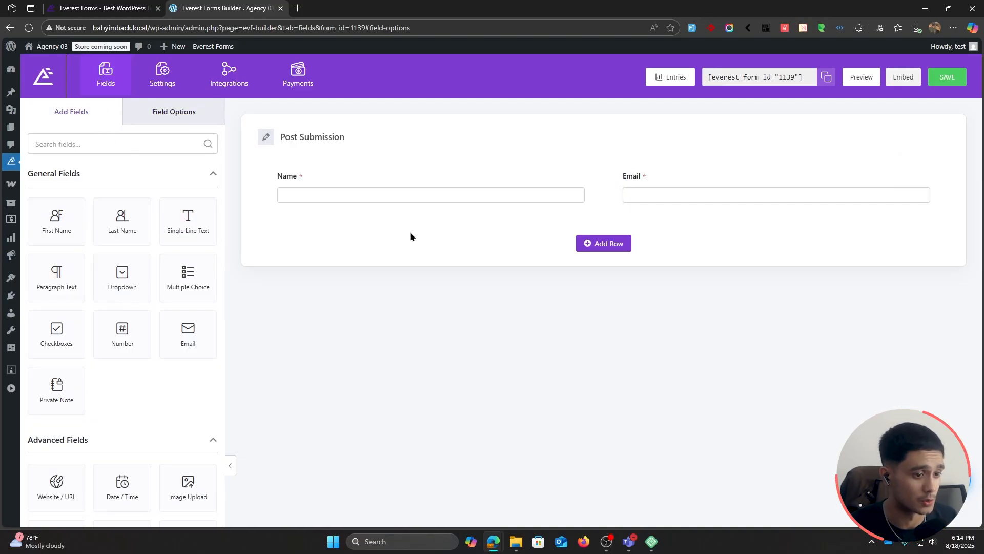
Step: Add a single-column row below the Name and Email fields and place a Single Line Text field in it
{"action": "left_click", "coordinate": [618, 245]}
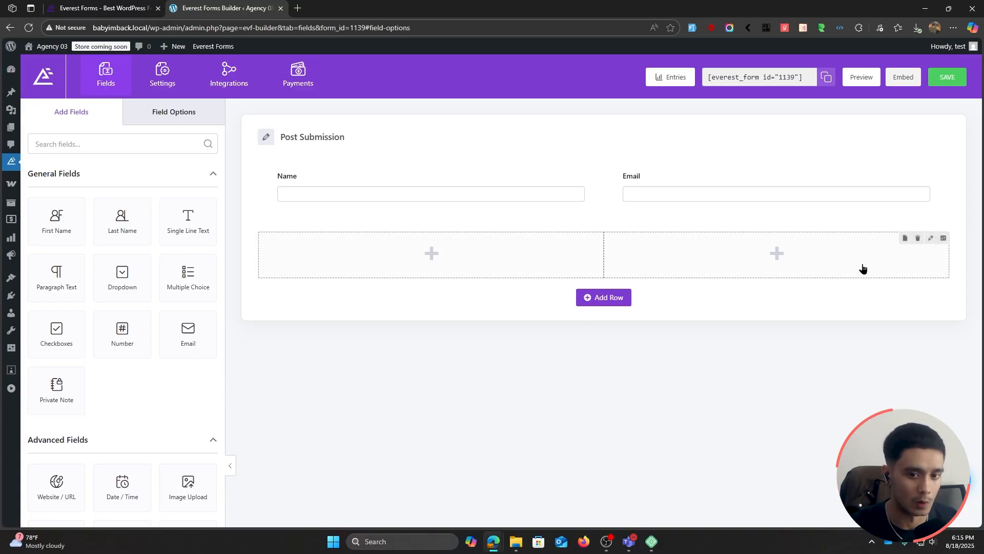
{"action": "left_click", "coordinate": [931, 239]}
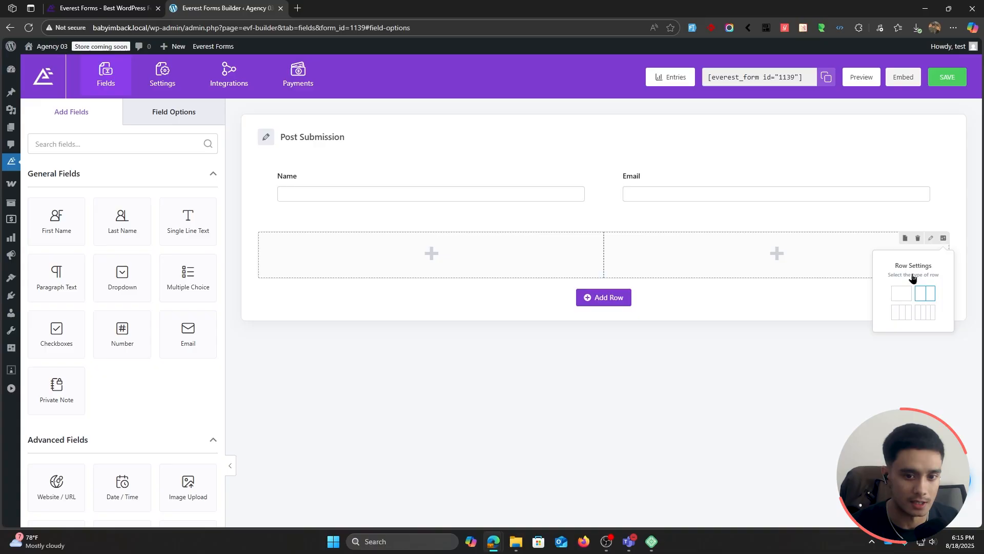
{"action": "left_click", "coordinate": [904, 292]}
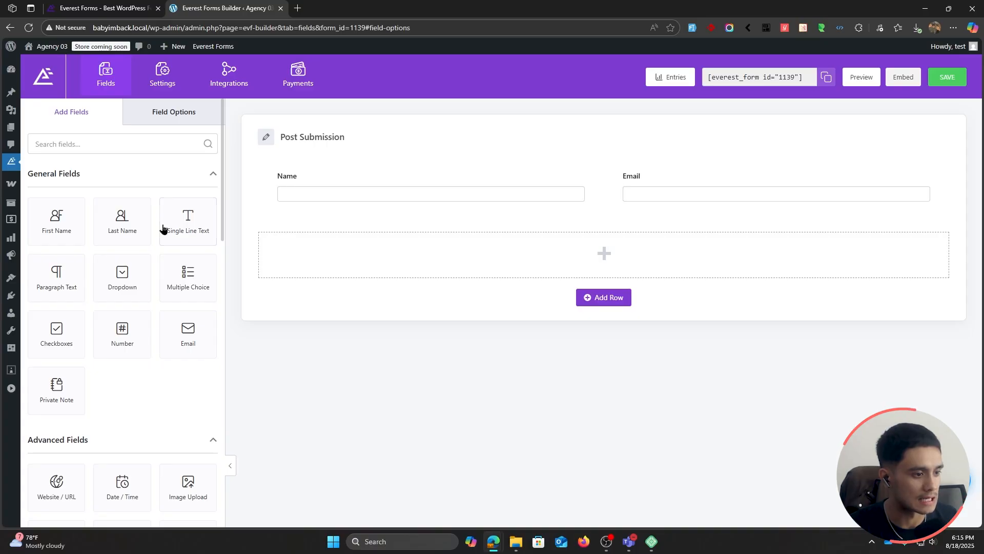
{"action": "left_click_drag", "start_coordinate": [215, 231], "coordinate": [369, 258]}
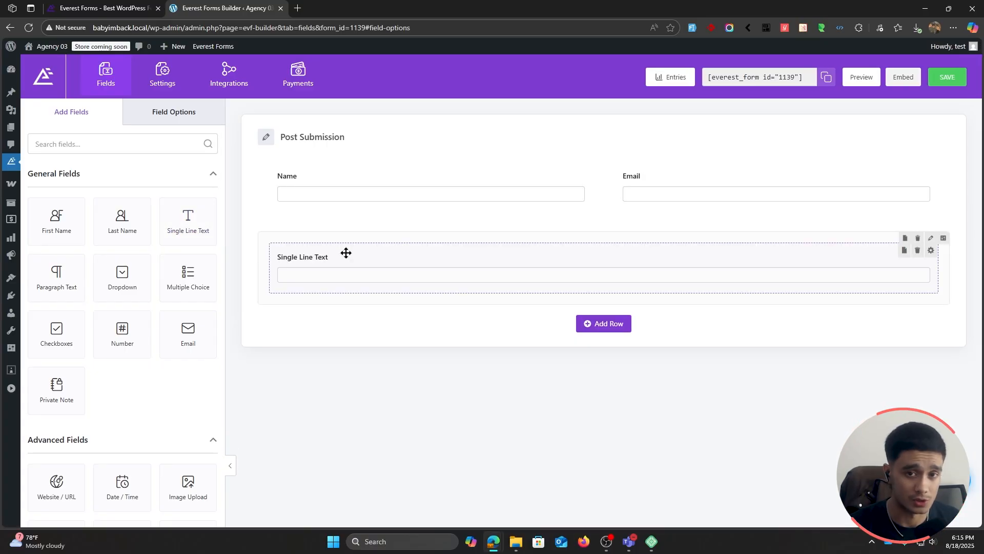
Step: Label the Single Line Text field "Post Title" and make it required
{"action": "left_click", "coordinate": [346, 253]}
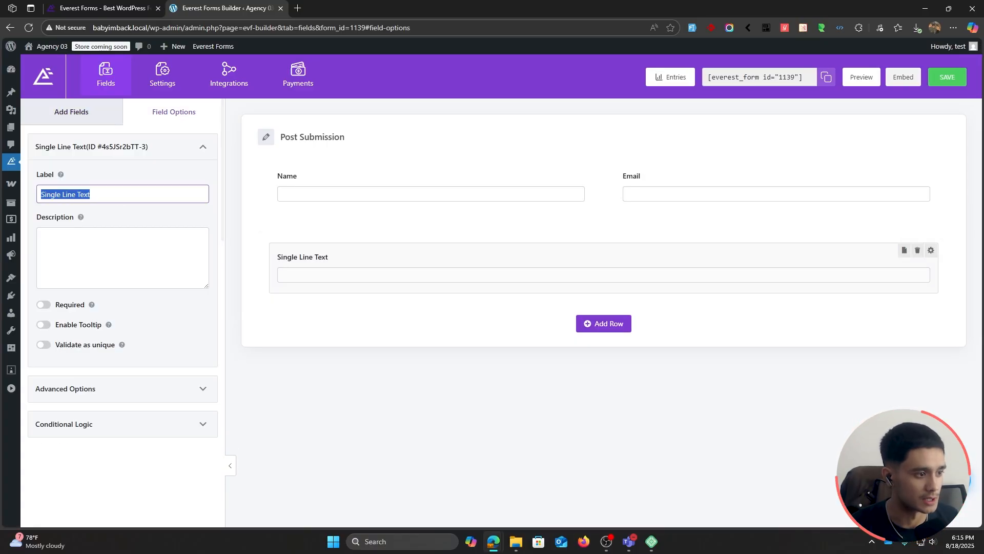
{"action": "type", "text": "Post Title"}
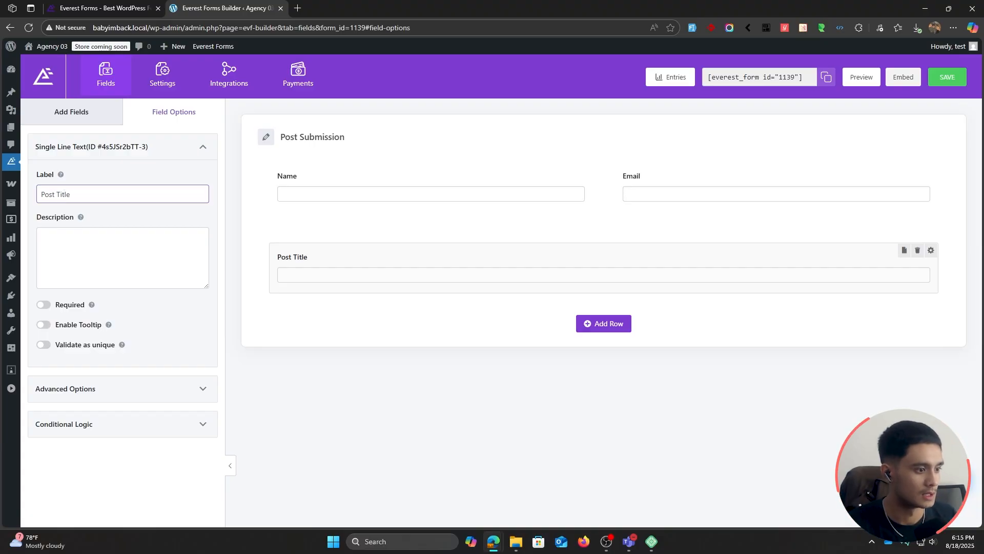
{"action": "left_click", "coordinate": [45, 305]}
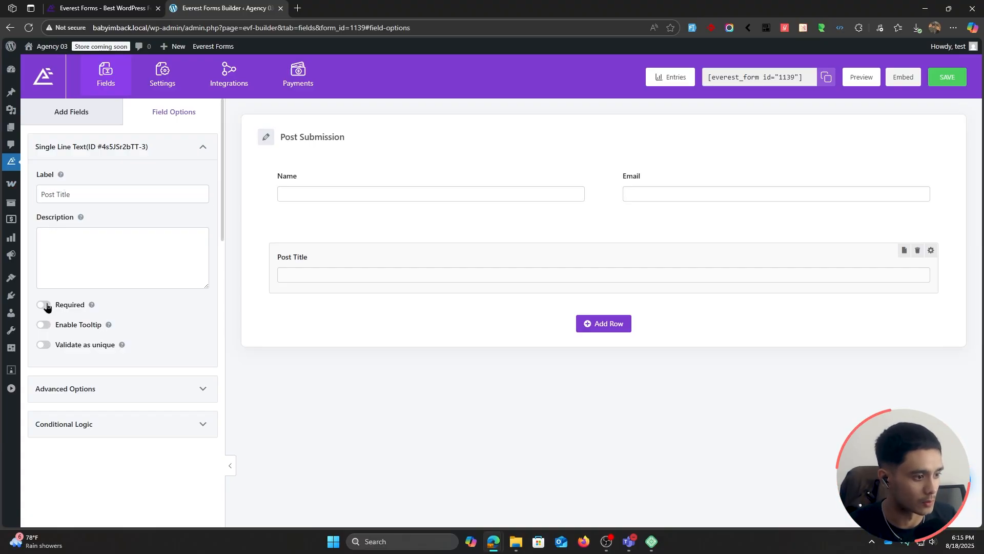
Step: Add an Image Upload field below the Post Title field and open its options
{"action": "left_click", "coordinate": [105, 119]}
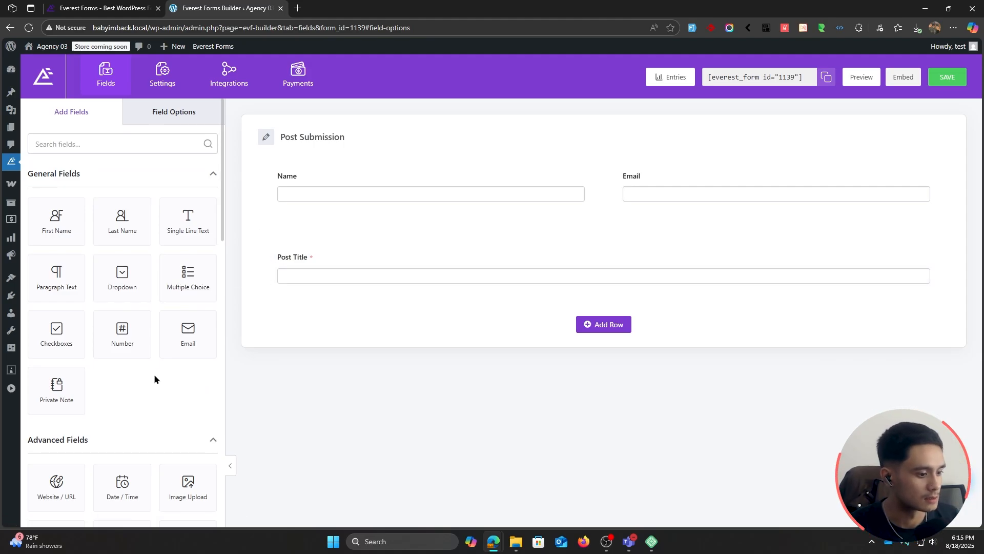
{"action": "scroll", "coordinate": [154, 374], "scroll_direction": "down", "scroll_amount": 2}
{"action": "left_click_drag", "start_coordinate": [184, 379], "coordinate": [335, 320]}
{"action": "left_click", "coordinate": [335, 321]}
Step: Label the Image Upload field "post Featured Image" and make it required
{"action": "triple_click", "coordinate": [119, 194]}
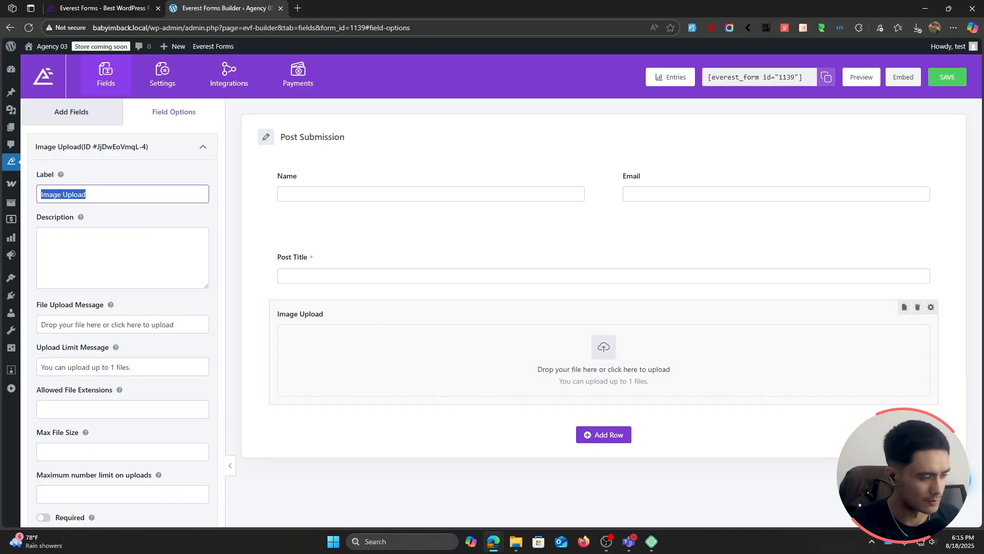
{"action": "type", "text": "post"}
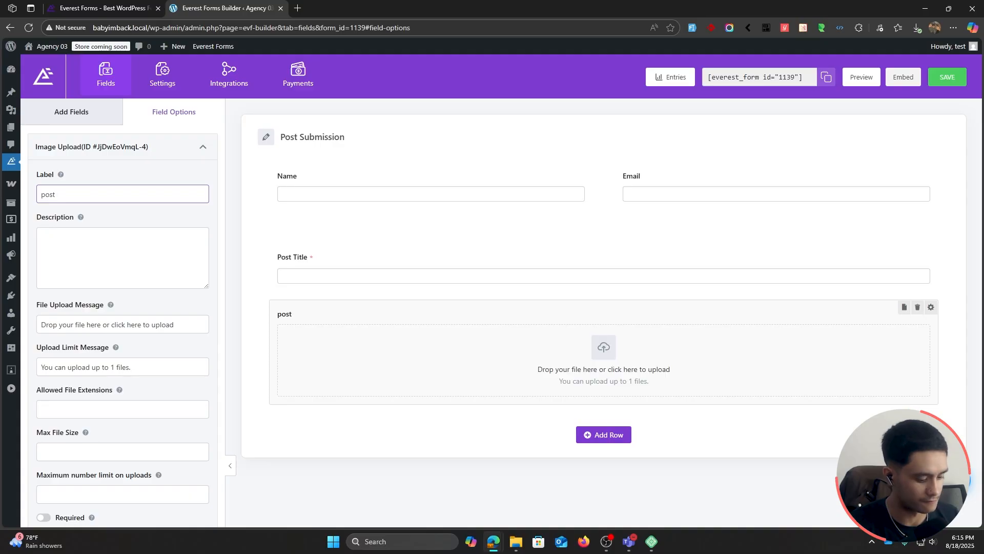
{"action": "type", "text": " Featured Image"}
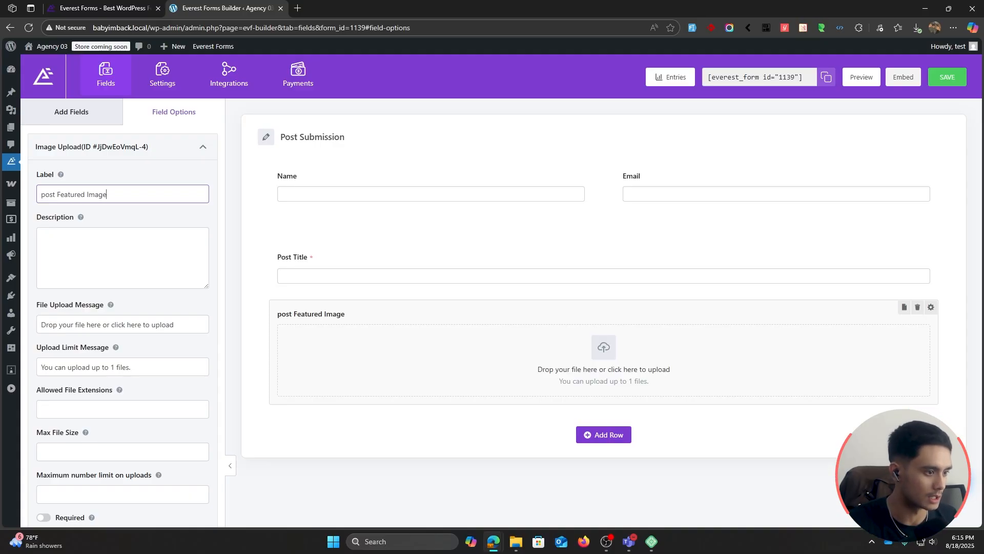
{"action": "scroll", "coordinate": [82, 385], "scroll_direction": "down", "scroll_amount": 3}
{"action": "left_click", "coordinate": [44, 389]}
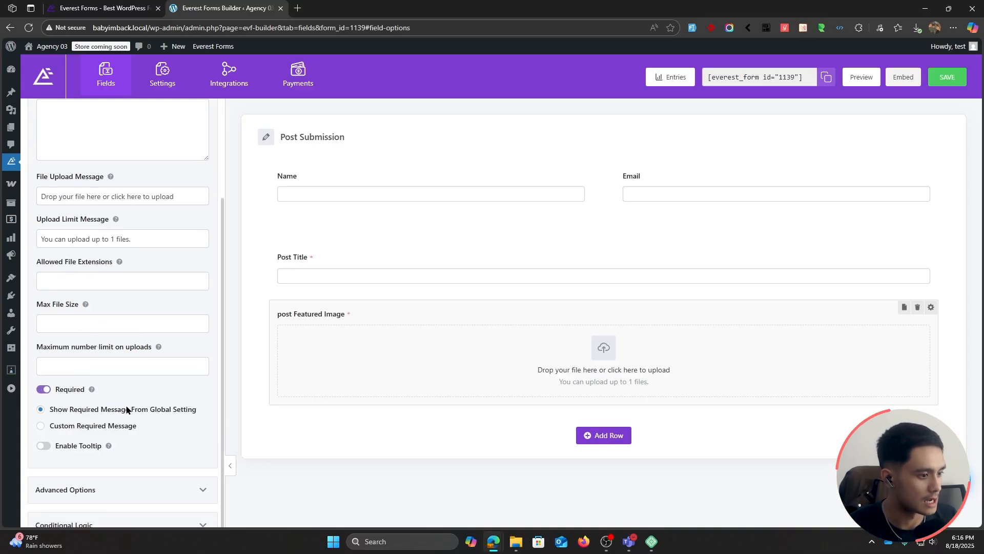
Step: Capitalize the first letter of the image field's label so it reads "Post Featured Image"
{"action": "left_click", "coordinate": [92, 320]}
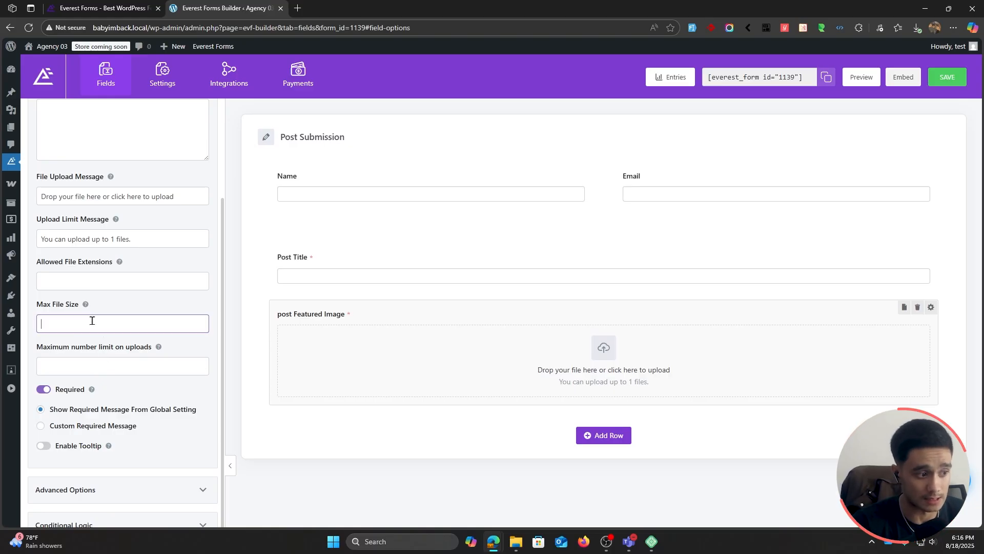
{"action": "scroll", "coordinate": [125, 333], "scroll_direction": "up", "scroll_amount": 3}
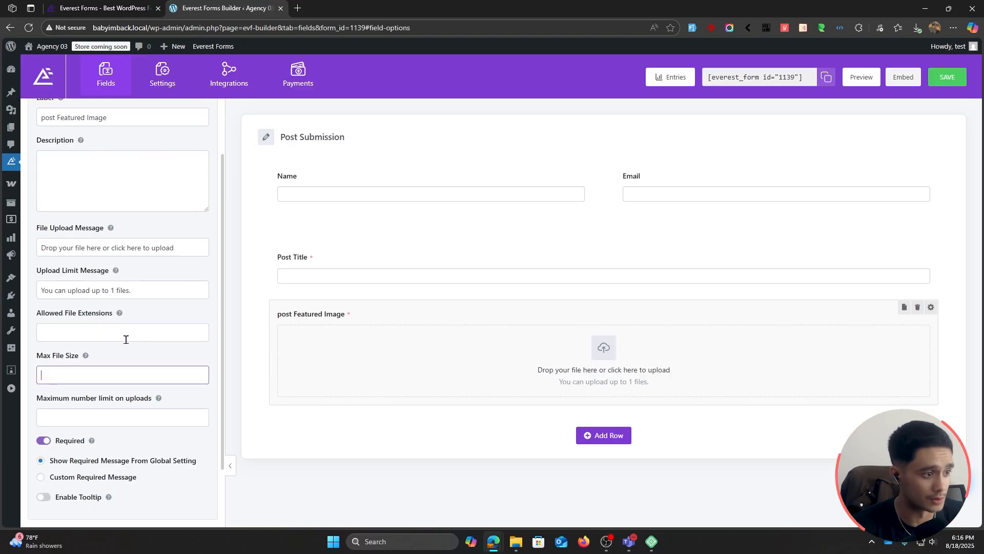
{"action": "left_click", "coordinate": [45, 198]}
{"action": "key", "text": "BackSpace"}
{"action": "type", "text": "P"}
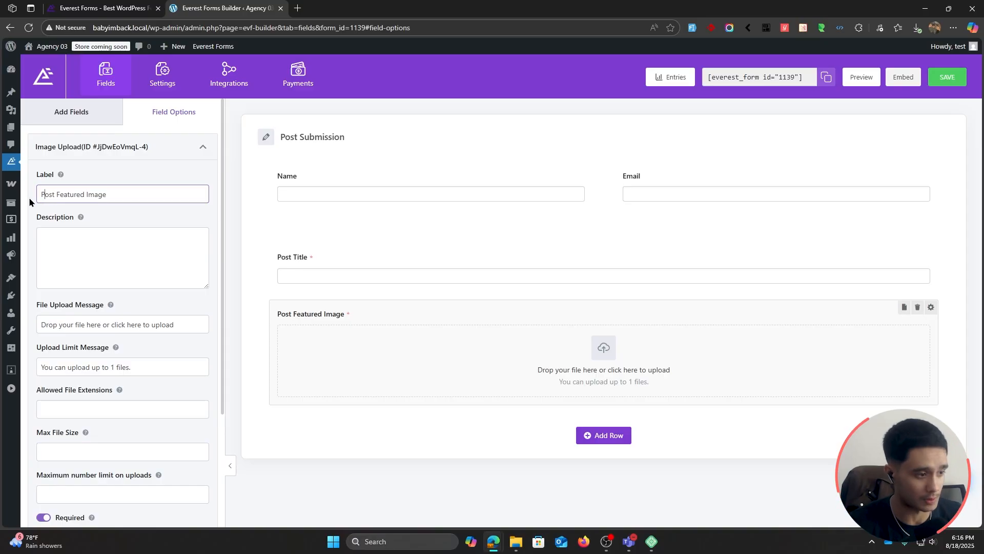
Step: Set the Post Featured Image field's maximum file size to 10, without a unit
{"action": "scroll", "coordinate": [64, 298], "scroll_direction": "down", "scroll_amount": 3}
{"action": "left_click", "coordinate": [64, 297]}
{"action": "type", "text": "10"}
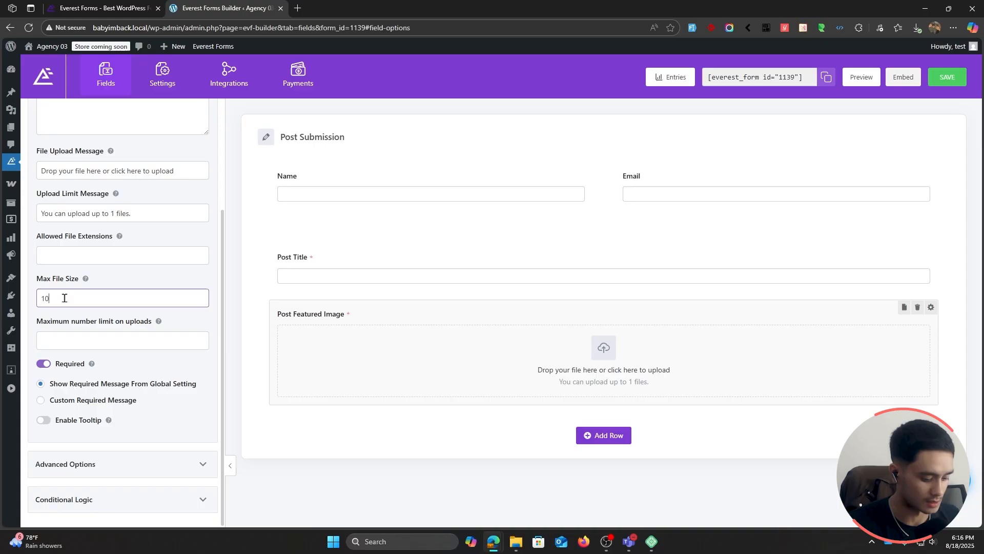
{"action": "type", "text": " MB"}
{"action": "key", "text": "BackSpace"}
{"action": "key", "text": "BackSpace"}
{"action": "key", "text": "BackSpace"}
{"action": "mouse_move", "coordinate": [85, 279]}
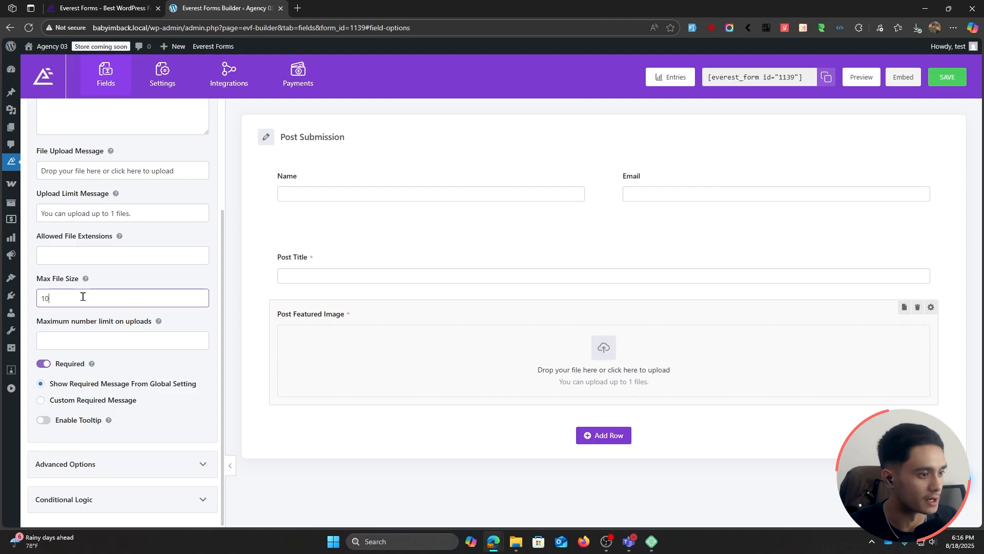
Step: Restrict the Post Featured Image field's allowed file extensions to "jpg, png"
{"action": "scroll", "coordinate": [83, 296], "scroll_direction": "up", "scroll_amount": 1}
{"action": "left_click", "coordinate": [89, 306]}
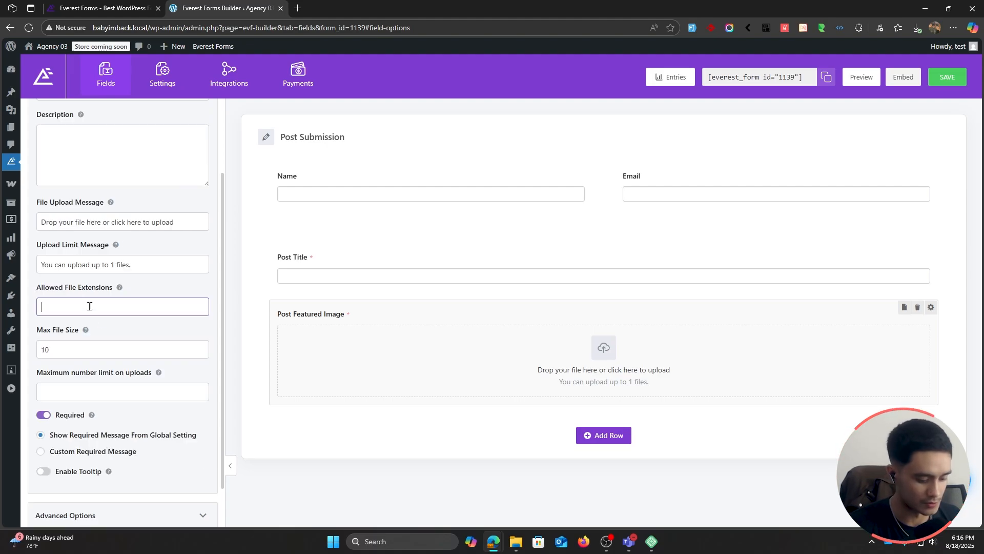
{"action": "type", "text": "jp"}
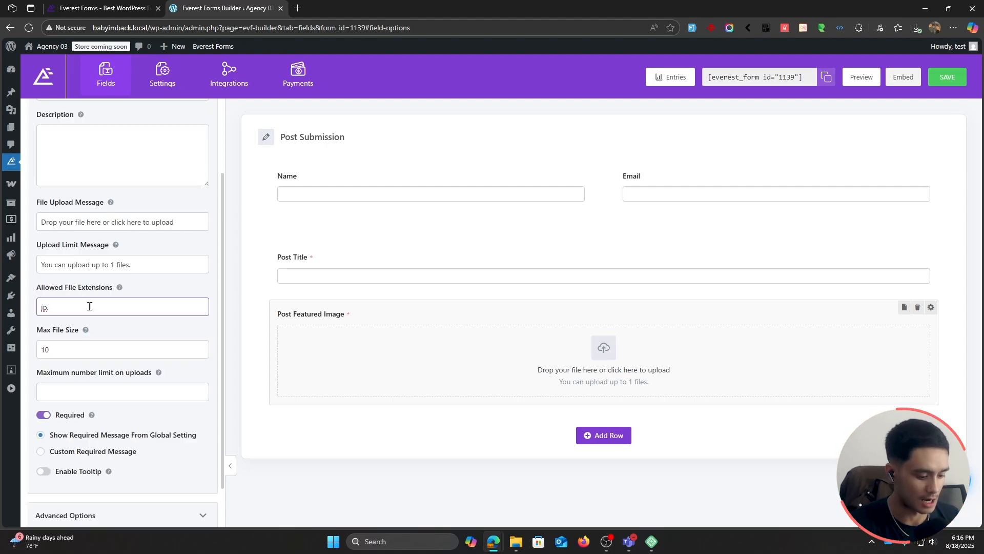
{"action": "type", "text": "gg, "}
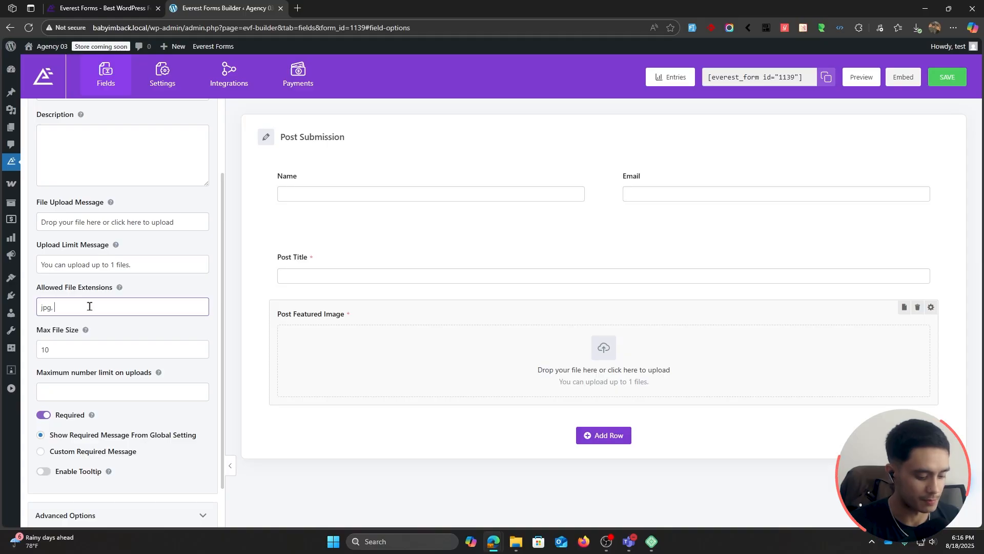
{"action": "type", "text": "png"}
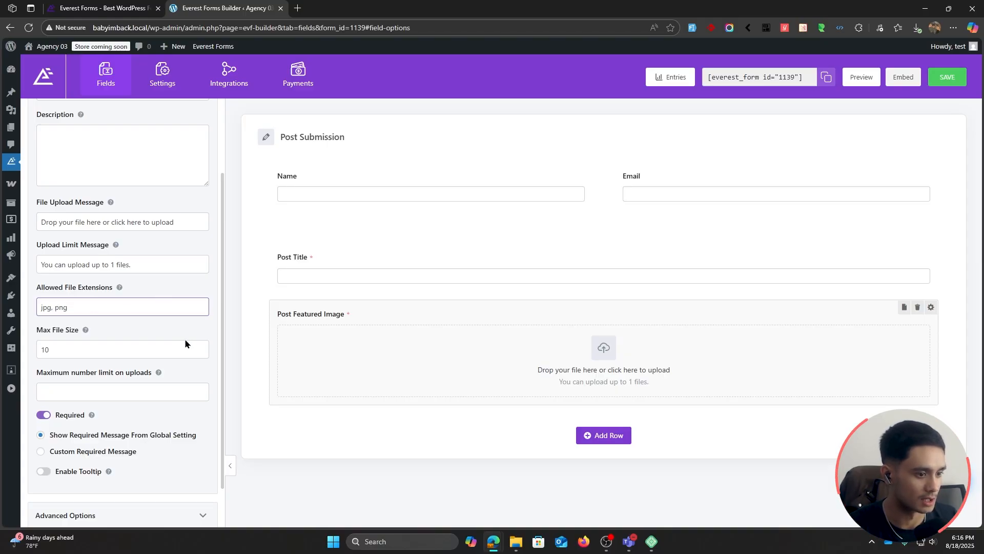
{"action": "scroll", "coordinate": [185, 338], "scroll_direction": "up", "scroll_amount": 1}
{"action": "left_click", "coordinate": [160, 317]}
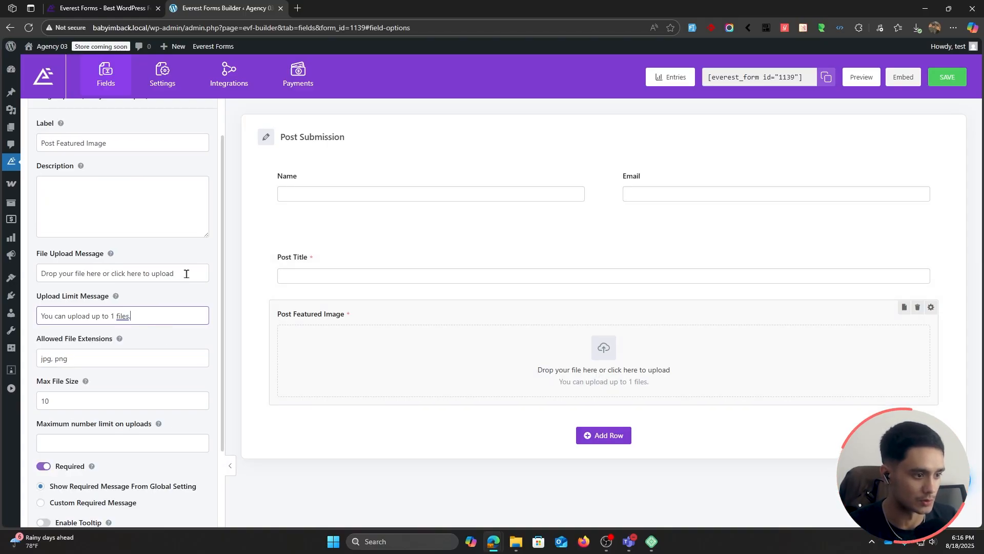
{"action": "left_click", "coordinate": [186, 273]}
{"action": "scroll", "coordinate": [185, 373], "scroll_direction": "down", "scroll_amount": 2}
{"action": "scroll", "coordinate": [150, 235], "scroll_direction": "up", "scroll_amount": 3}
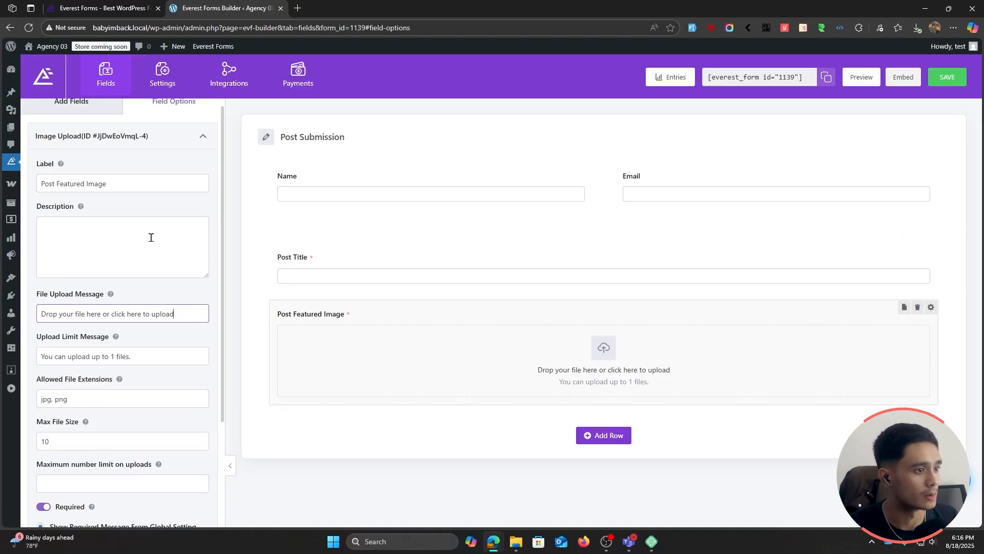
Step: Add a Paragraph Text field below the Post Featured Image field and open its options
{"action": "left_click", "coordinate": [78, 112]}
{"action": "left_click_drag", "start_coordinate": [72, 264], "coordinate": [347, 404]}
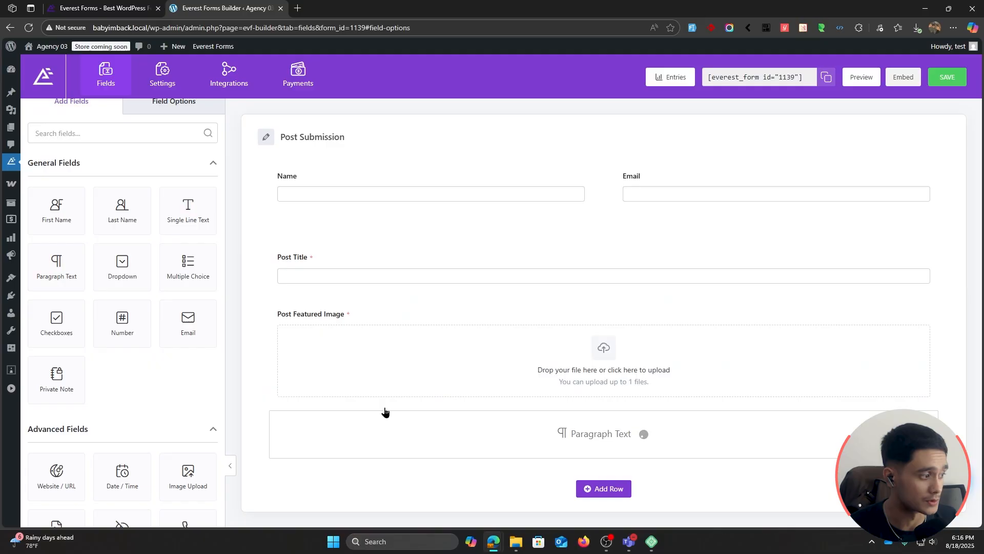
{"action": "scroll", "coordinate": [352, 382], "scroll_direction": "down", "scroll_amount": 1}
{"action": "left_click", "coordinate": [353, 381]}
Step: Label the Paragraph Text field "Post Excerpt" and make it required
{"action": "left_click_drag", "start_coordinate": [105, 194], "coordinate": [2, 192]}
{"action": "type", "text": "Post Exc"}
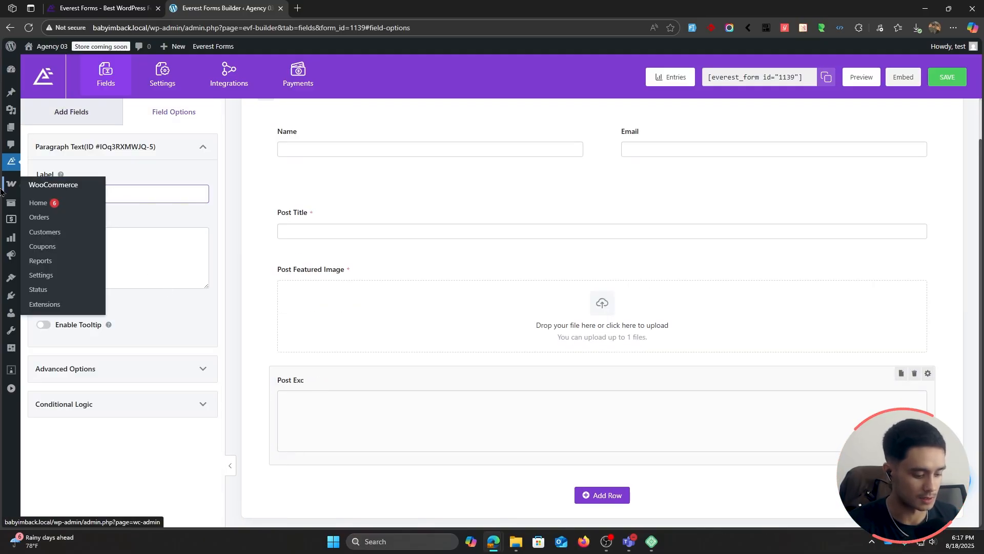
{"action": "type", "text": "erpt"}
{"action": "left_click", "coordinate": [43, 305]}
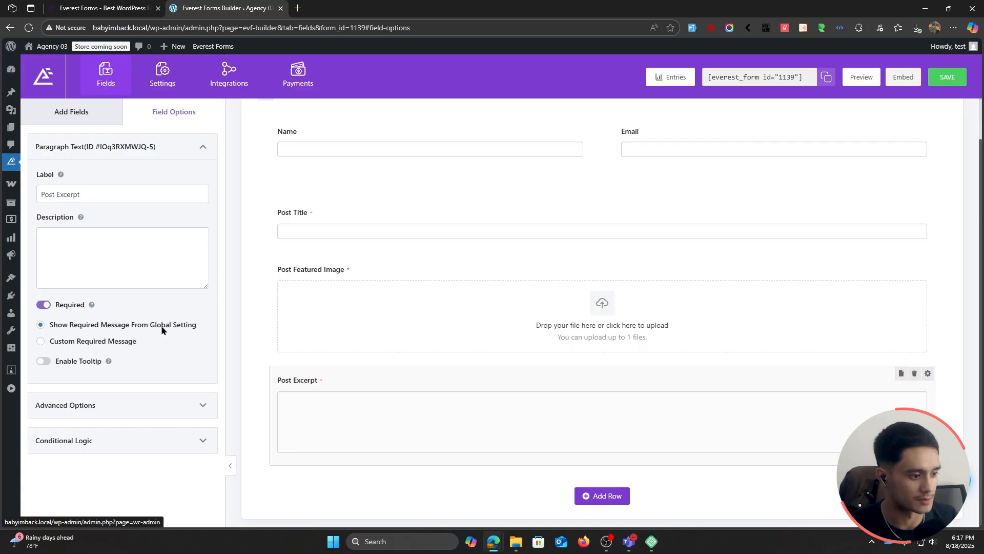
Step: Add another Paragraph Text field below the Post Excerpt field
{"action": "left_click", "coordinate": [88, 116]}
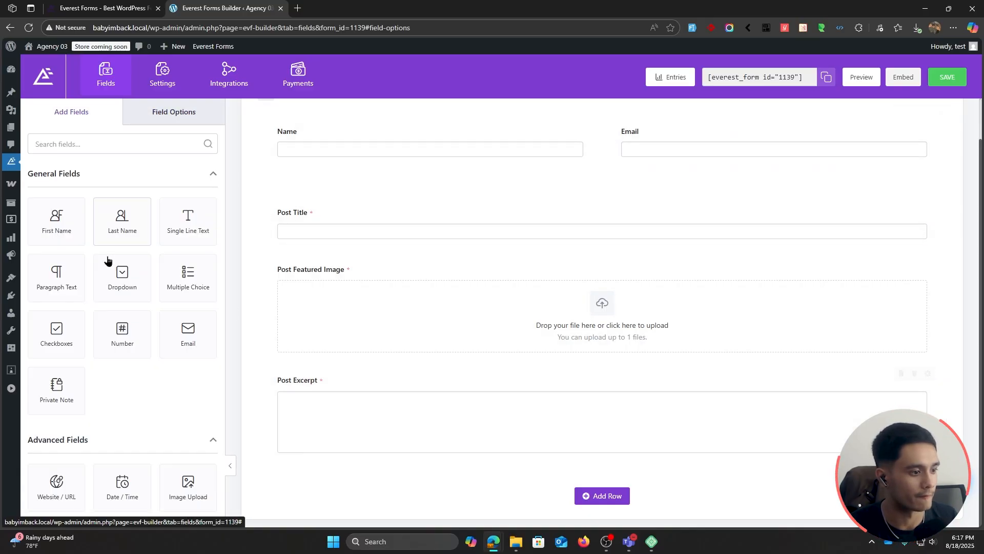
{"action": "scroll", "coordinate": [133, 298], "scroll_direction": "down", "scroll_amount": 4}
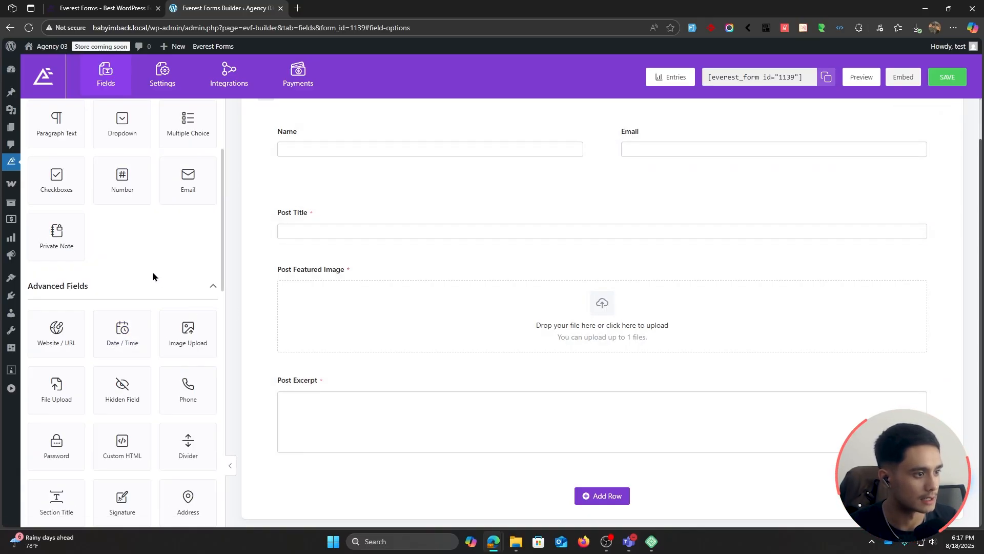
{"action": "scroll", "coordinate": [152, 276], "scroll_direction": "up", "scroll_amount": 2}
{"action": "left_click_drag", "start_coordinate": [41, 234], "coordinate": [367, 470]}
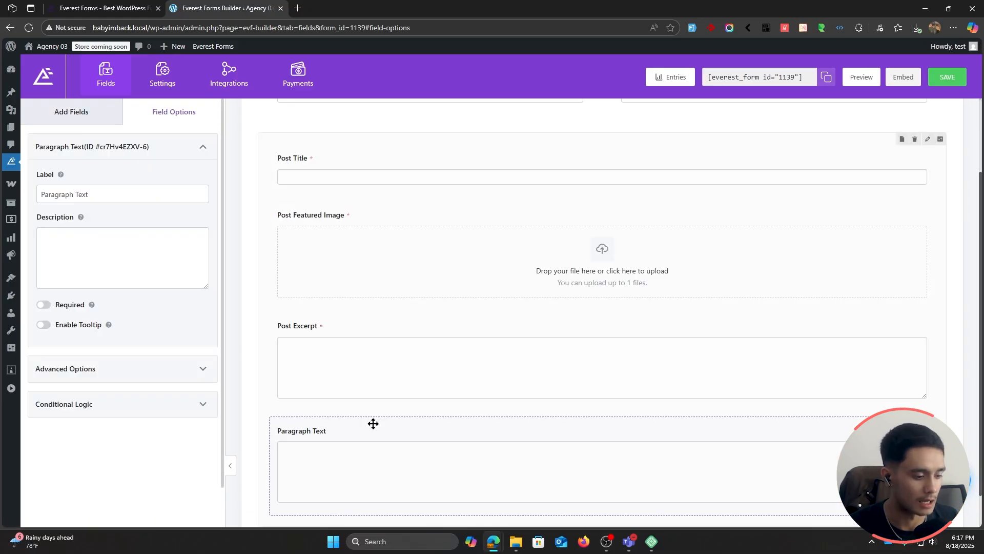
Step: Label the second Paragraph Text field "Post Content" and make it required
{"action": "triple_click", "coordinate": [99, 195]}
{"action": "type", "text": "Post Content"}
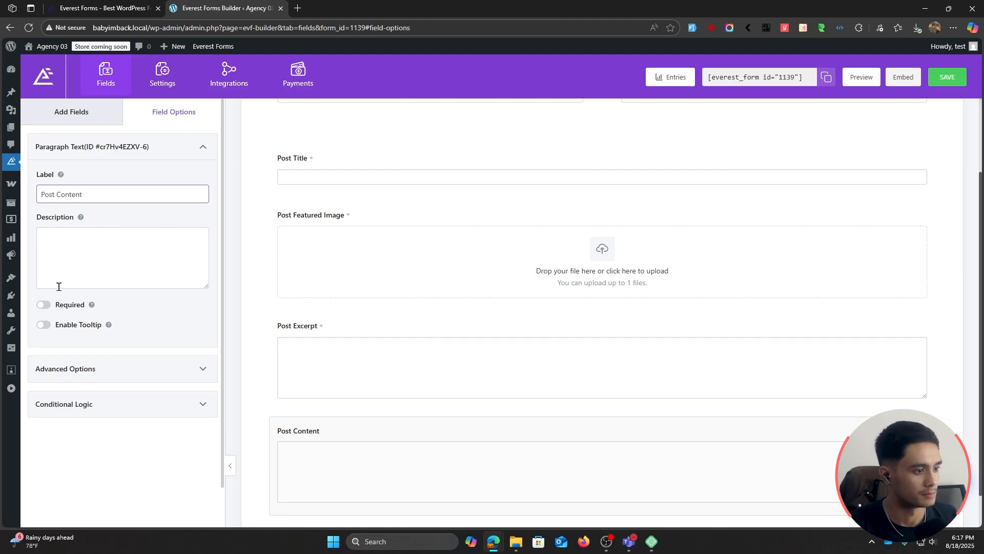
{"action": "left_click", "coordinate": [43, 305]}
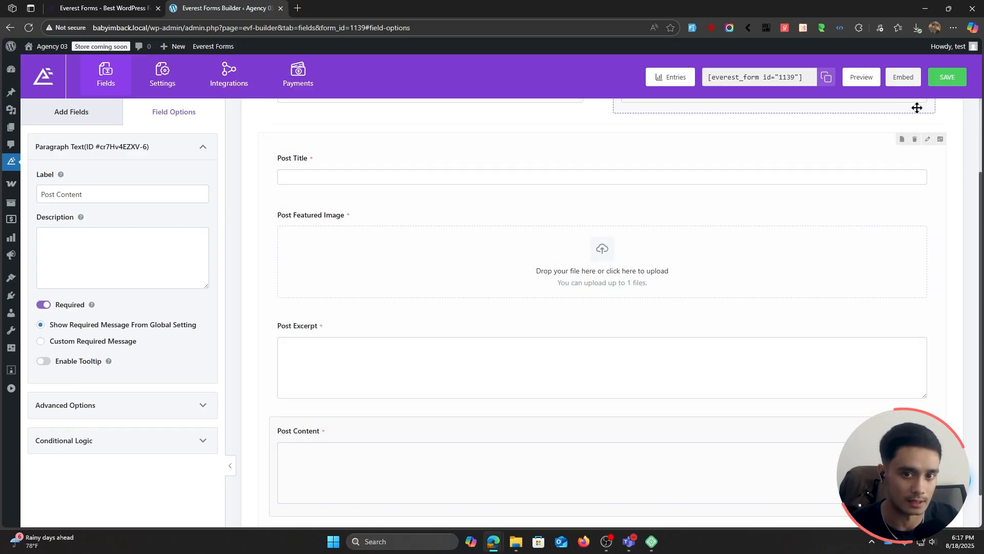
Step: Save the form, check its layout in the form preview and return to the form builder
{"action": "left_click", "coordinate": [948, 76]}
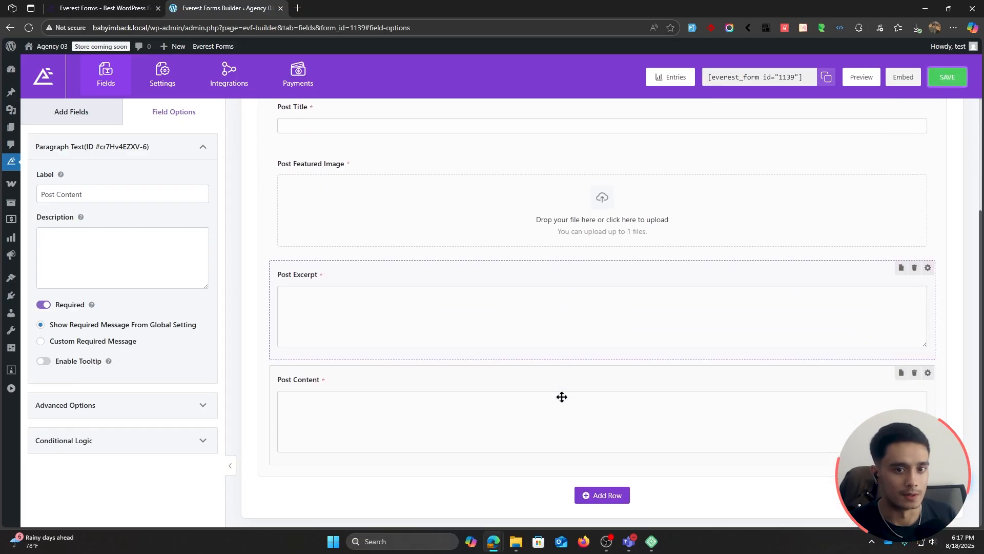
{"action": "left_click", "coordinate": [864, 82]}
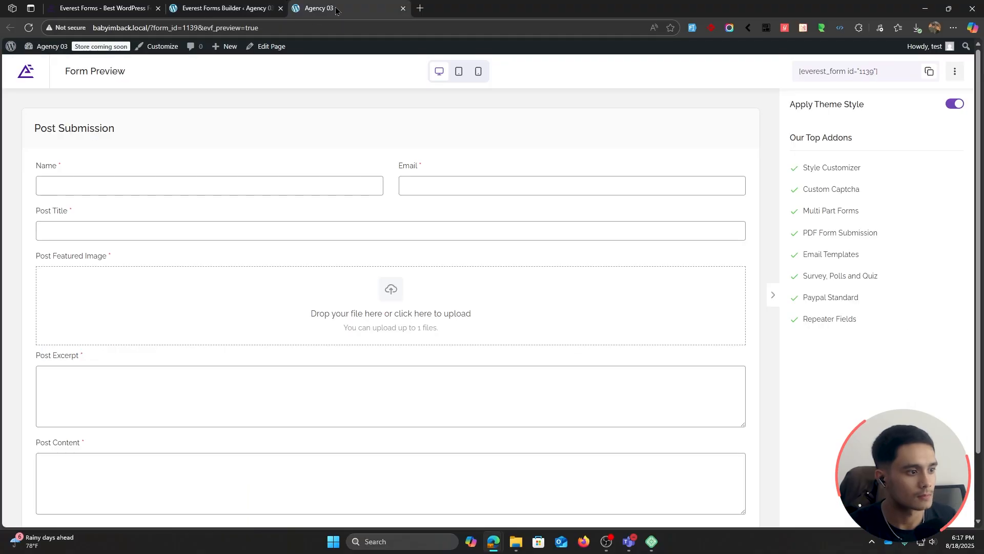
{"action": "scroll", "coordinate": [495, 277], "scroll_direction": "down", "scroll_amount": 1}
{"action": "scroll", "coordinate": [494, 277], "scroll_direction": "down", "scroll_amount": 1}
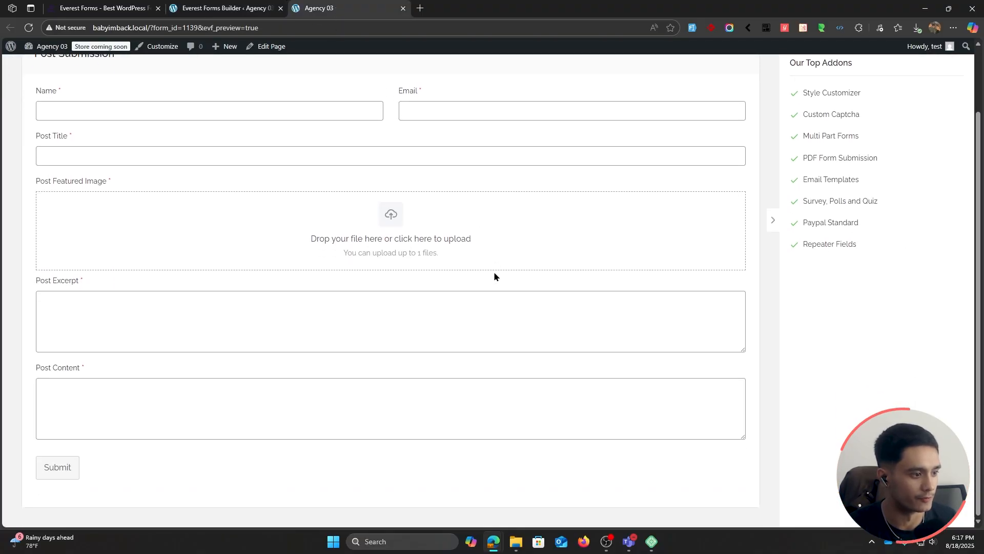
{"action": "scroll", "coordinate": [508, 306], "scroll_direction": "up", "scroll_amount": 3}
{"action": "left_click", "coordinate": [231, 8]}
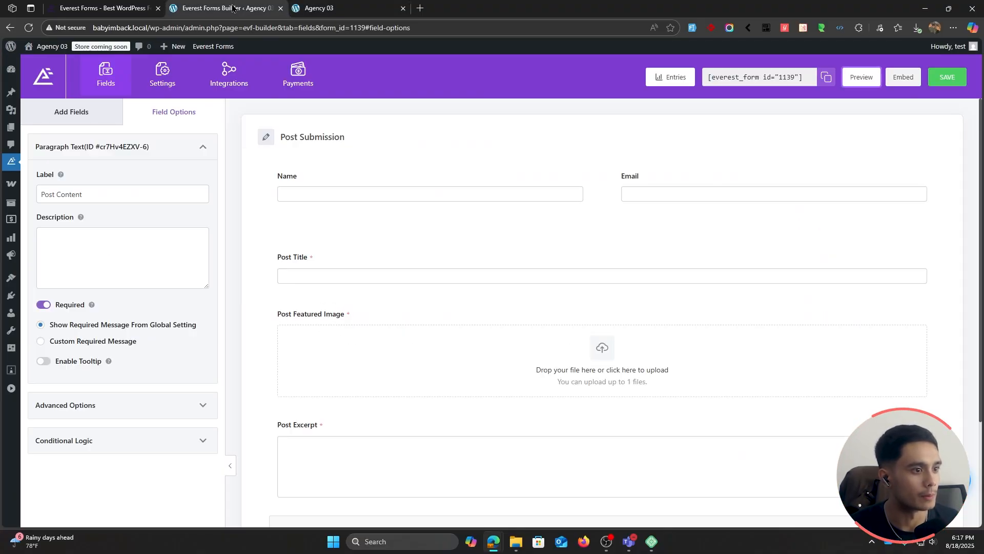
Step: Enable Post Submissions in the form's settings
{"action": "left_click", "coordinate": [164, 88]}
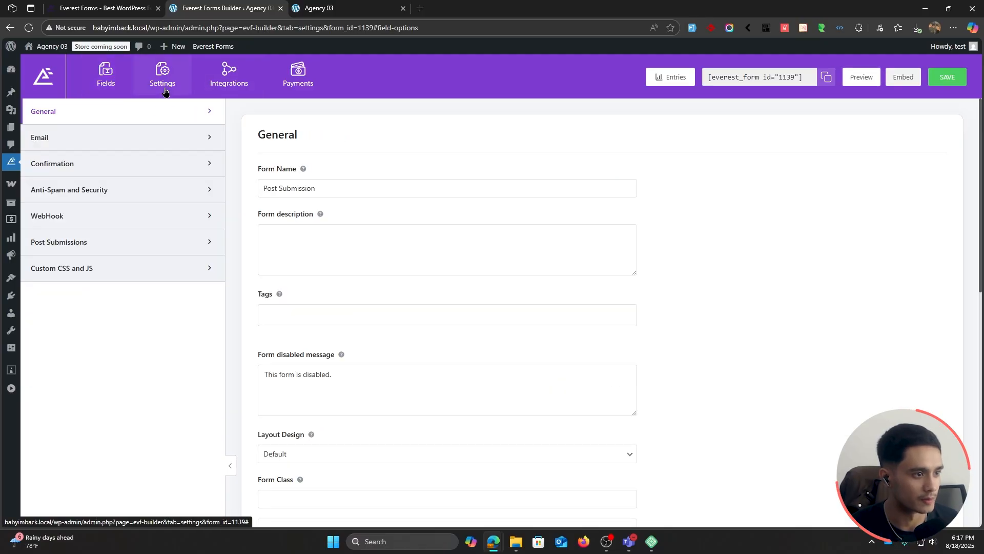
{"action": "left_click", "coordinate": [104, 250]}
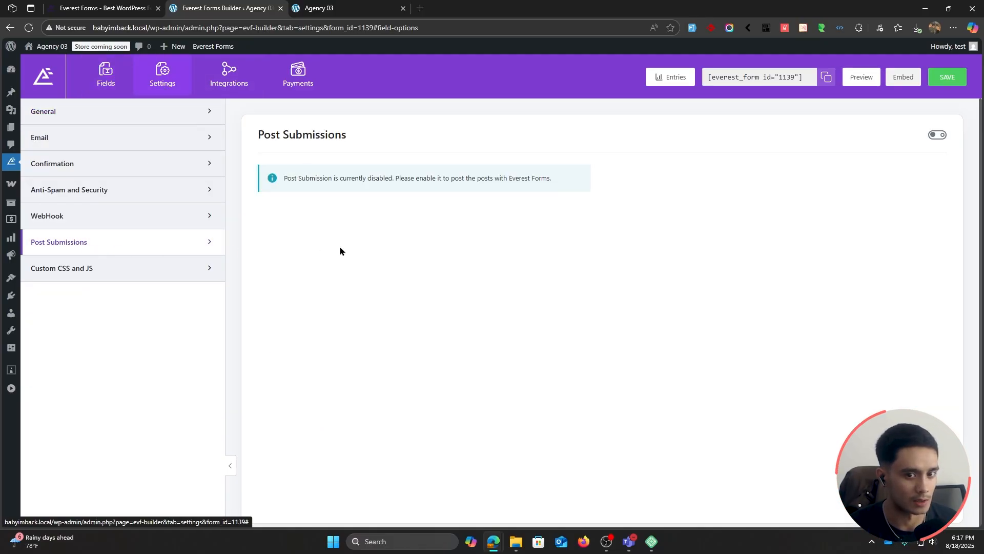
{"action": "left_click", "coordinate": [937, 136]}
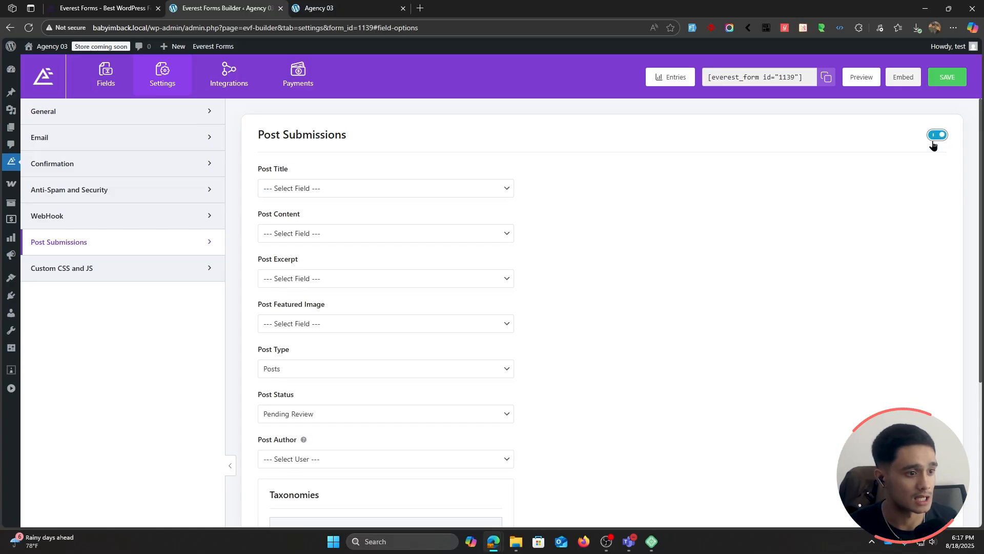
Step: Map the Post Title setting of Post Submissions to the form's Post Title field
{"action": "scroll", "coordinate": [618, 269], "scroll_direction": "down", "scroll_amount": 2}
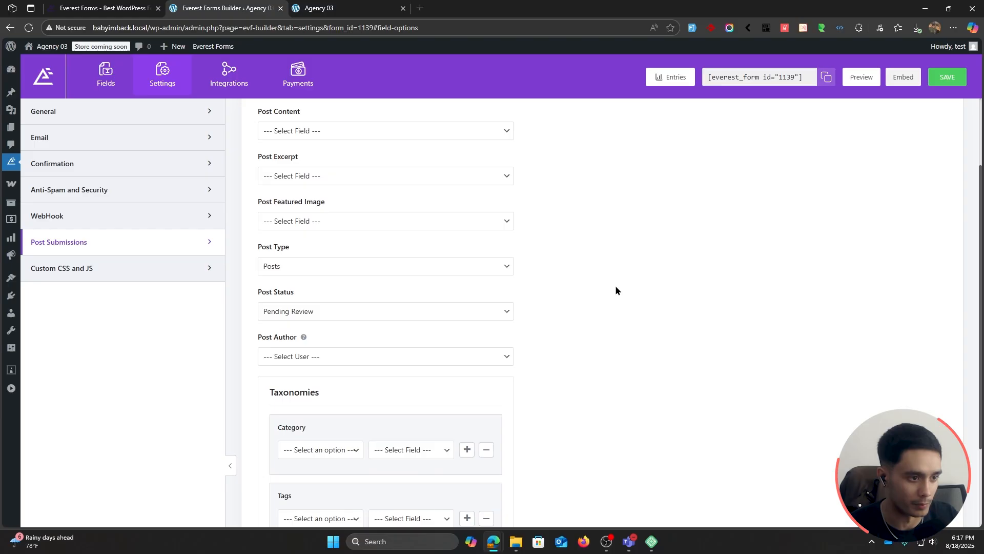
{"action": "scroll", "coordinate": [615, 285], "scroll_direction": "up", "scroll_amount": 2}
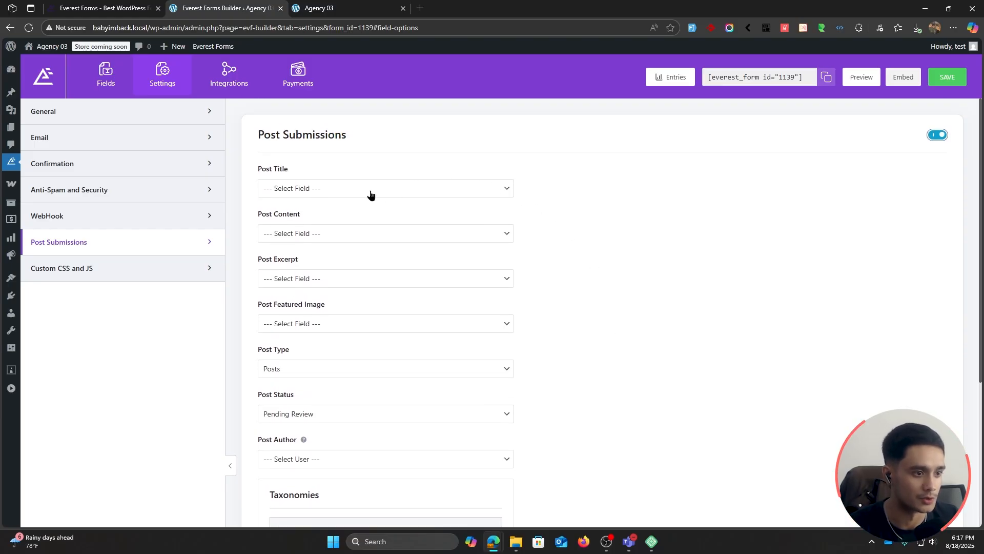
{"action": "left_click", "coordinate": [298, 190]}
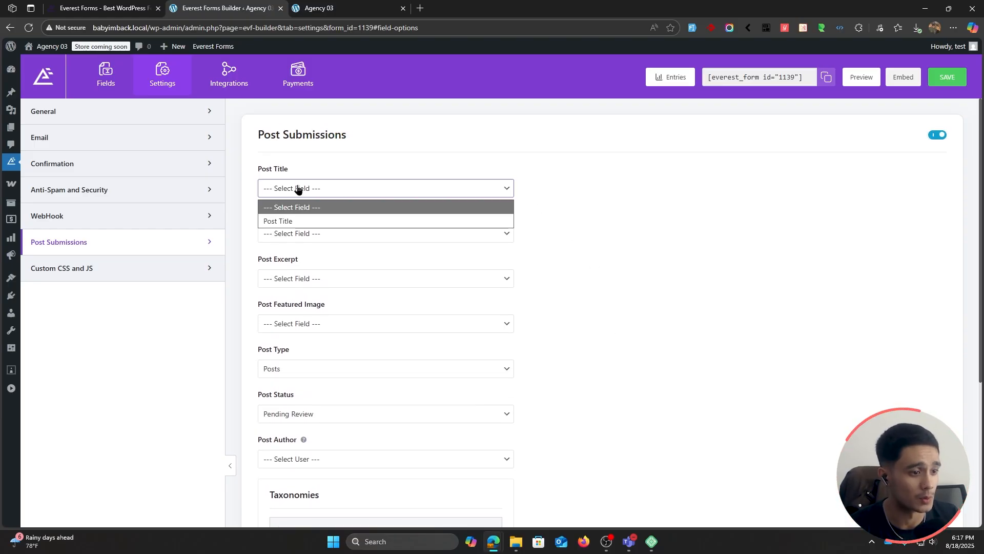
{"action": "left_click", "coordinate": [311, 222]}
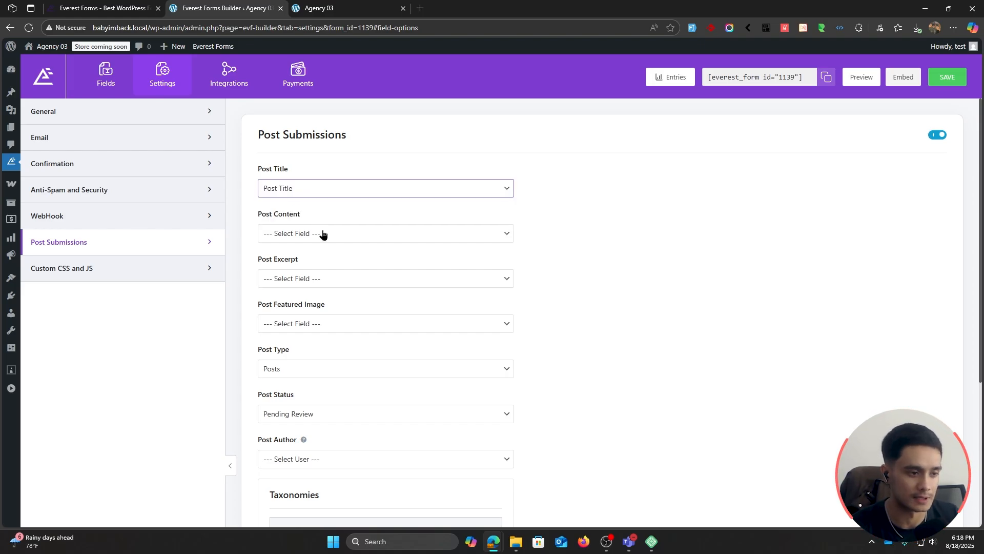
Step: Review the Post Title, Post Featured Image, Post Excerpt and Post Content fields in the form, and return to the Post Submissions settings
{"action": "left_click", "coordinate": [106, 72]}
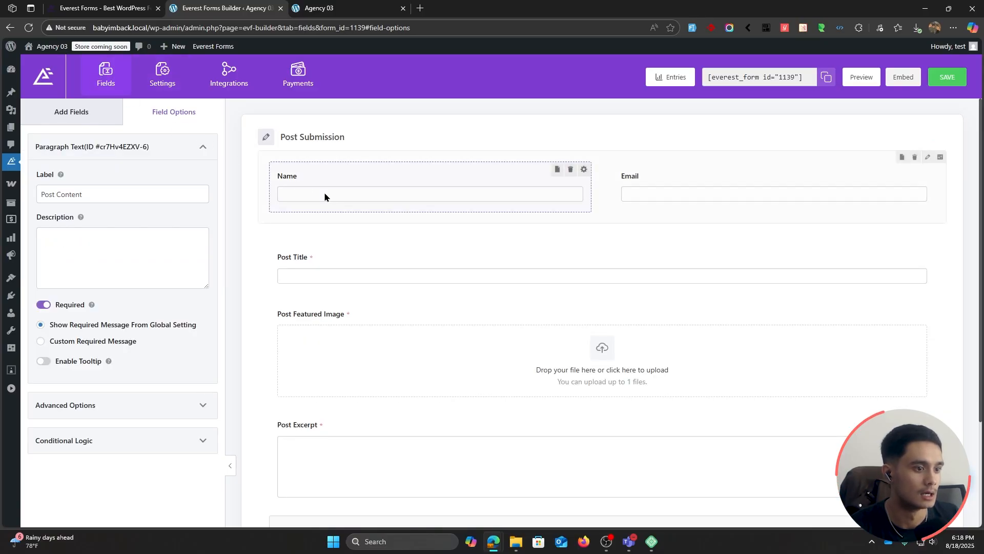
{"action": "left_click", "coordinate": [345, 259]}
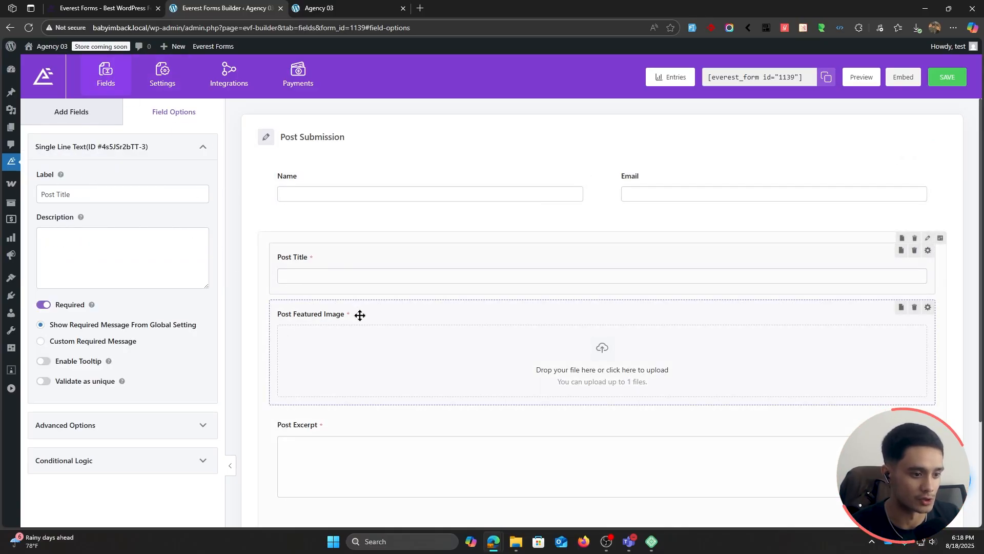
{"action": "scroll", "coordinate": [418, 335], "scroll_direction": "down", "scroll_amount": 1}
{"action": "left_click", "coordinate": [402, 379]}
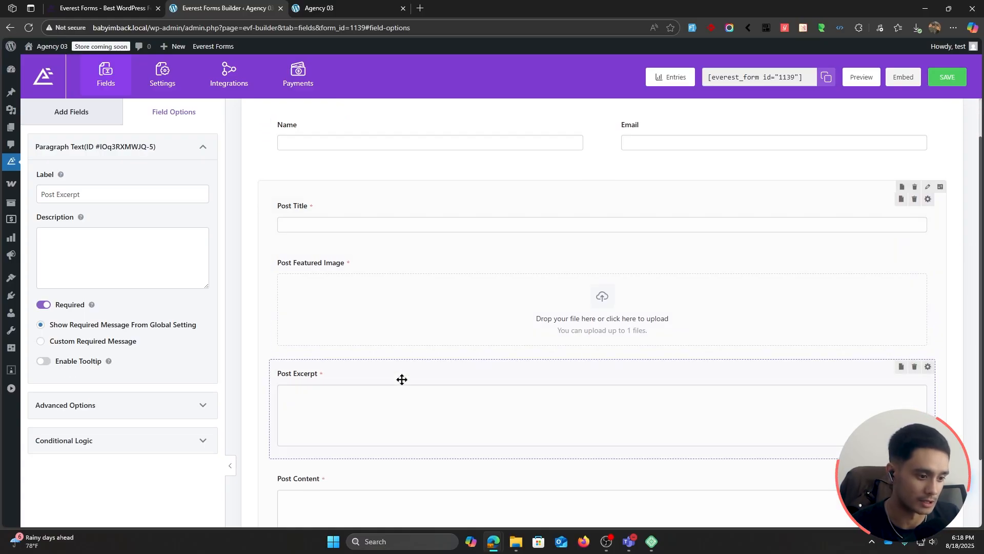
{"action": "scroll", "coordinate": [389, 389], "scroll_direction": "down", "scroll_amount": 2}
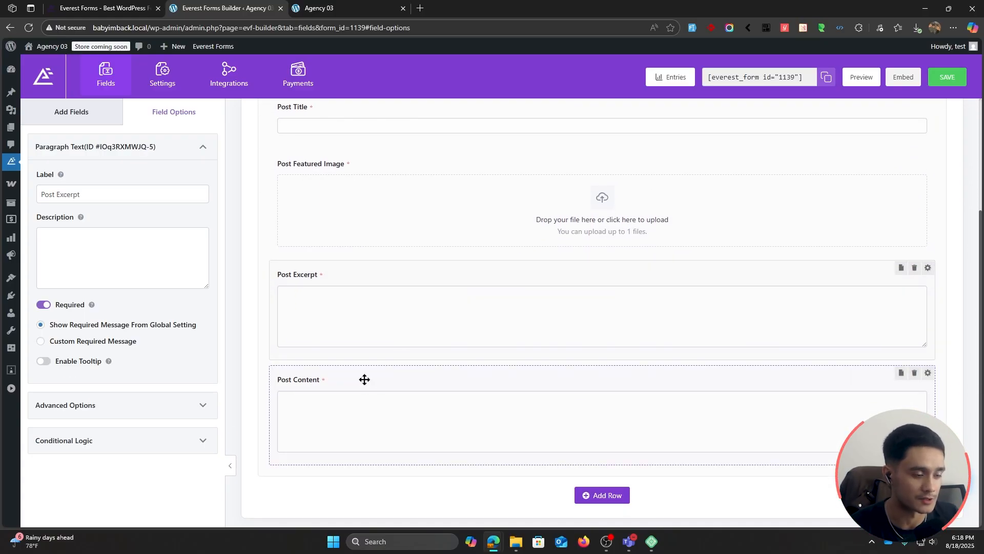
{"action": "scroll", "coordinate": [349, 359], "scroll_direction": "up", "scroll_amount": 1}
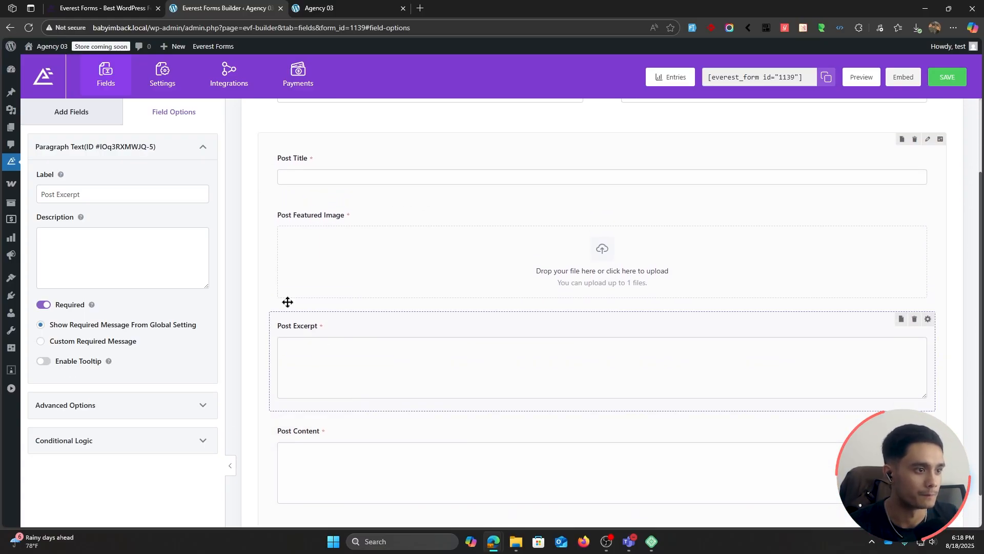
{"action": "left_click", "coordinate": [165, 83]}
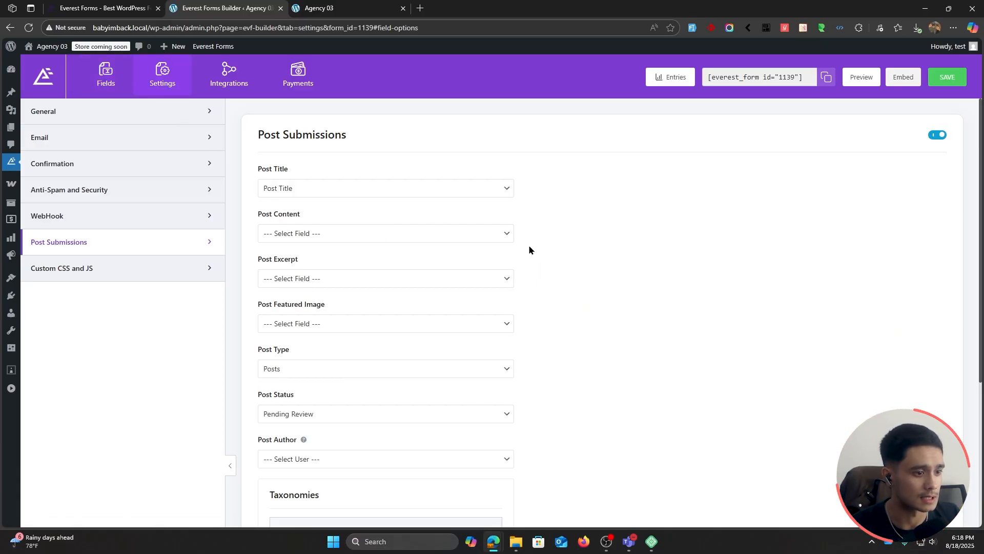
Step: Map the Post Content, Post Excerpt and Post Featured Image settings to the form fields of the same names
{"action": "left_click", "coordinate": [343, 235]}
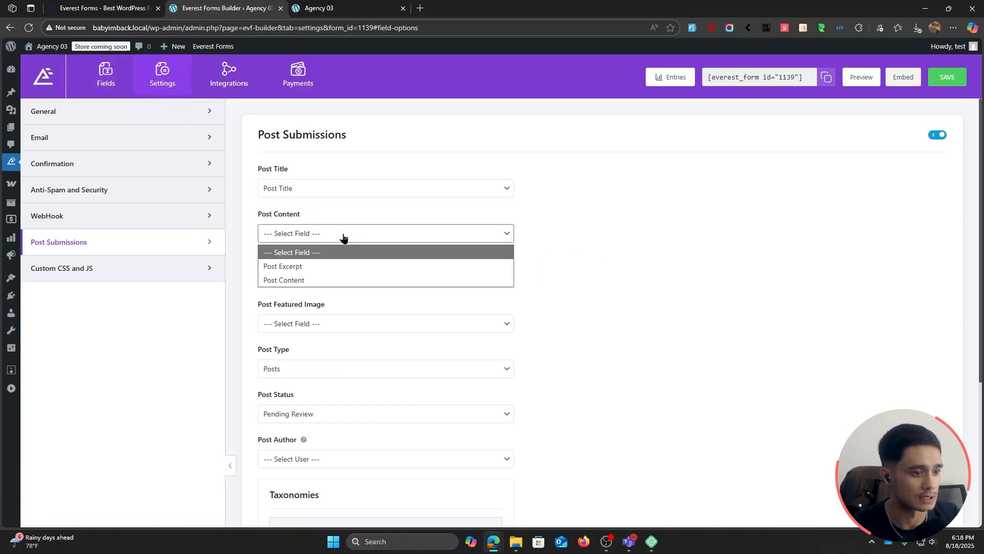
{"action": "left_click", "coordinate": [329, 280]}
{"action": "scroll", "coordinate": [491, 250], "scroll_direction": "down", "scroll_amount": 2}
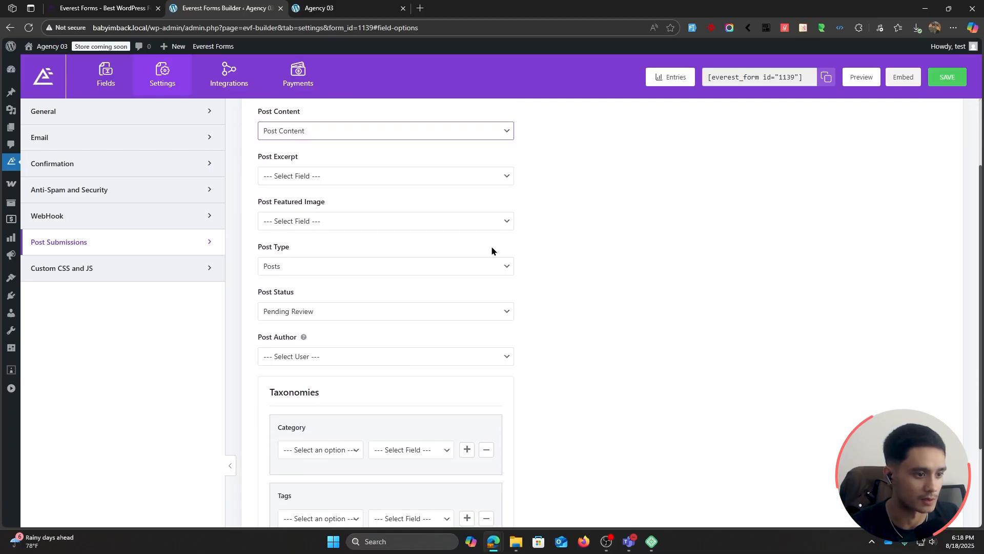
{"action": "left_click", "coordinate": [315, 177]}
{"action": "left_click", "coordinate": [315, 224]}
{"action": "left_click", "coordinate": [347, 226]}
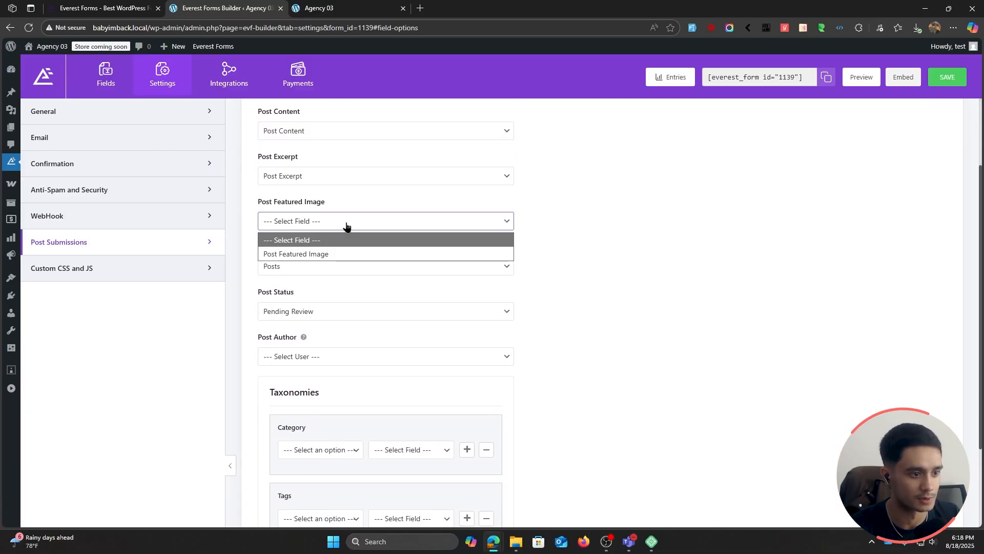
{"action": "left_click", "coordinate": [352, 253]}
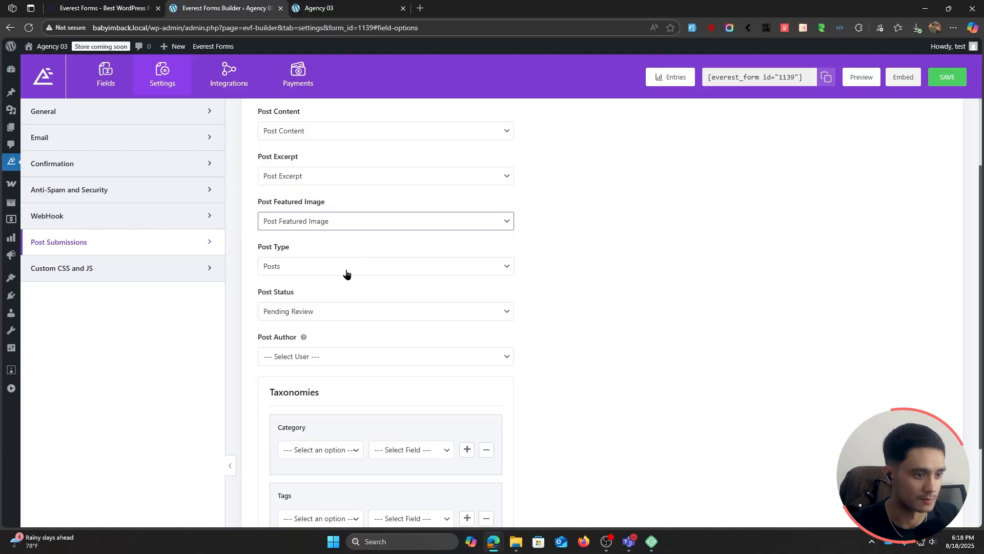
Step: Set the Post Type of the submissions to Posts and the Post Status to Published
{"action": "left_click", "coordinate": [347, 274]}
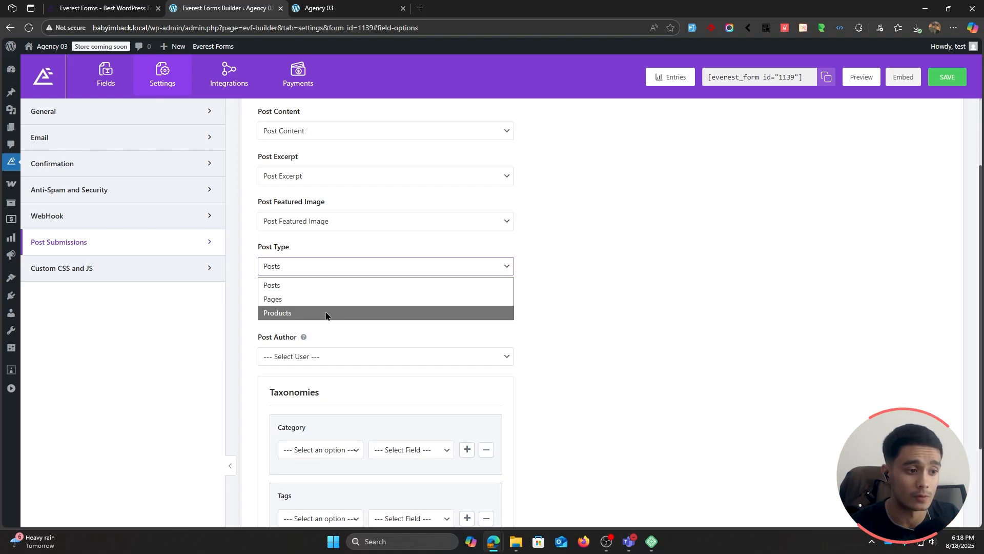
{"action": "left_click", "coordinate": [309, 283]}
{"action": "scroll", "coordinate": [384, 259], "scroll_direction": "down", "scroll_amount": 1}
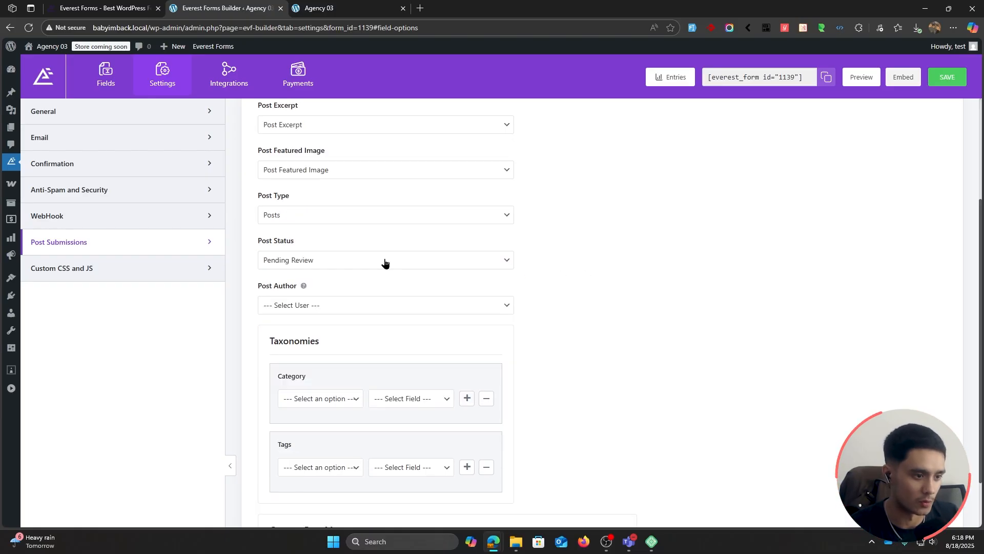
{"action": "left_click", "coordinate": [385, 263]}
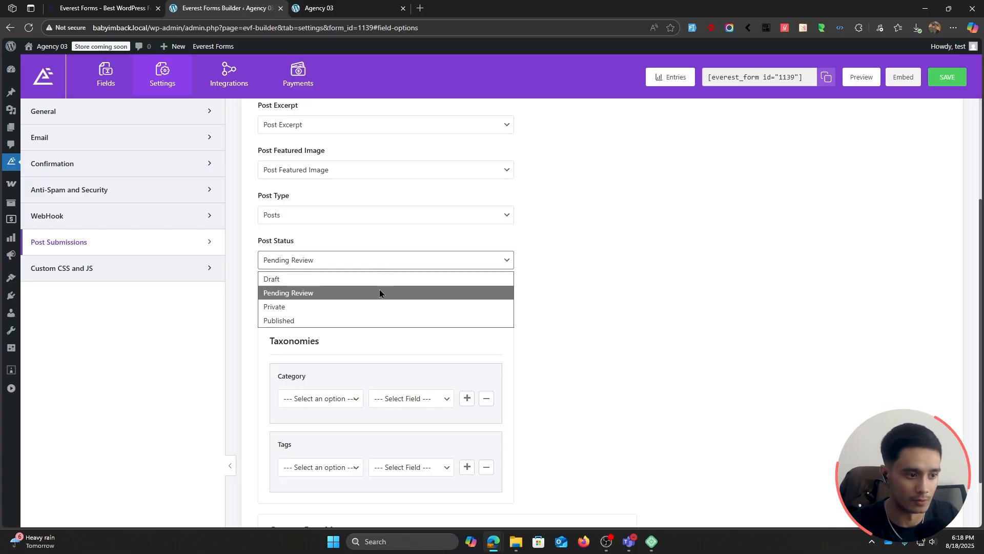
{"action": "left_click", "coordinate": [376, 320]}
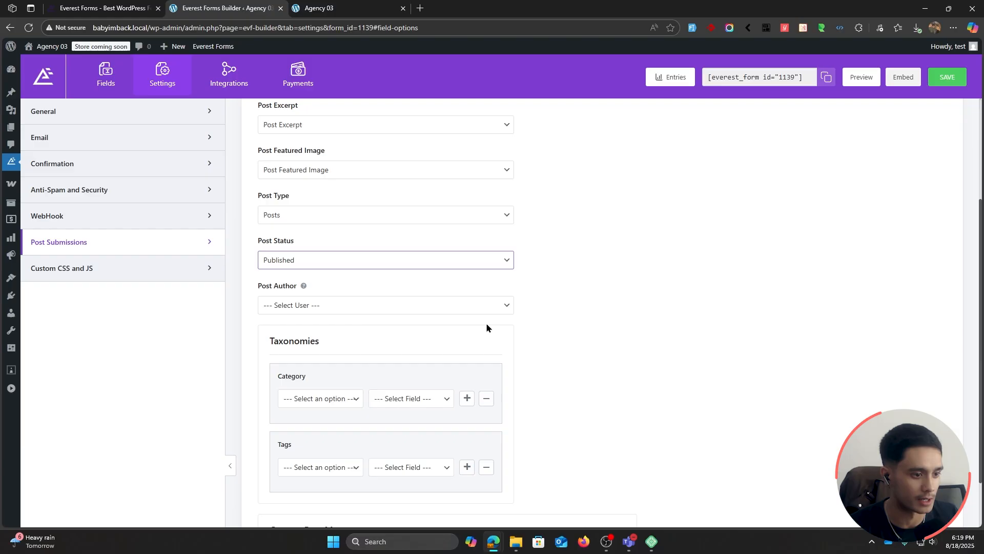
Step: Set the Post Author to Current User and save the form
{"action": "scroll", "coordinate": [328, 208], "scroll_direction": "down", "scroll_amount": 2}
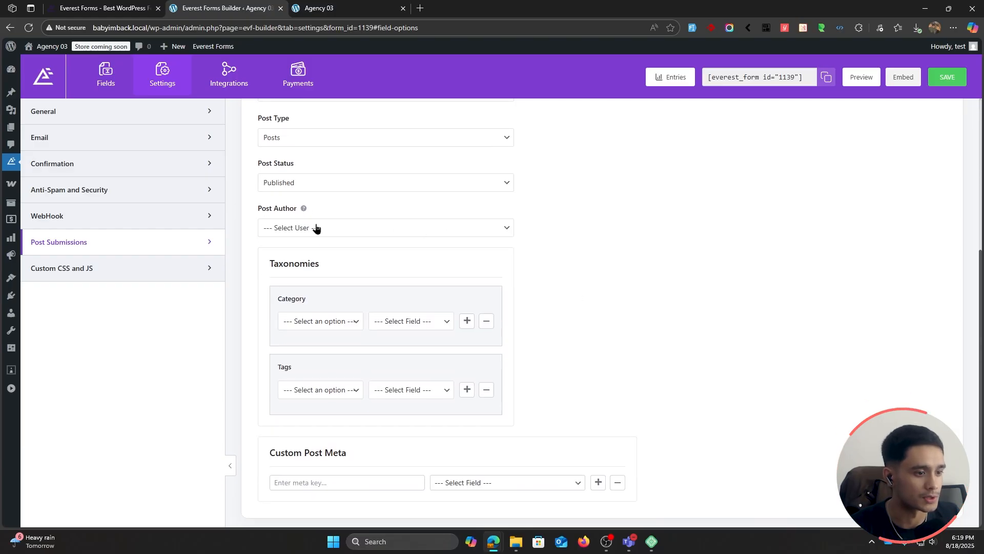
{"action": "left_click", "coordinate": [316, 228]}
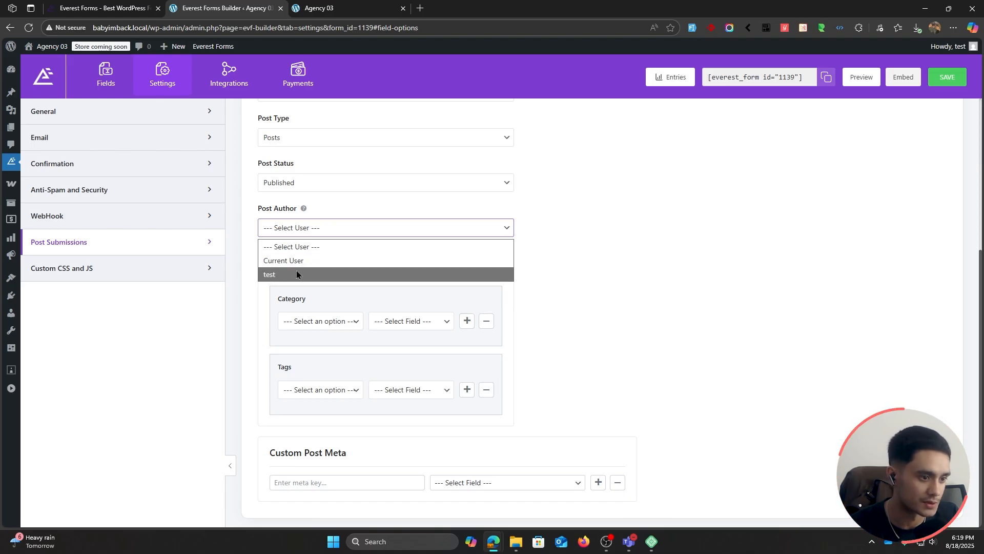
{"action": "left_click", "coordinate": [316, 263]}
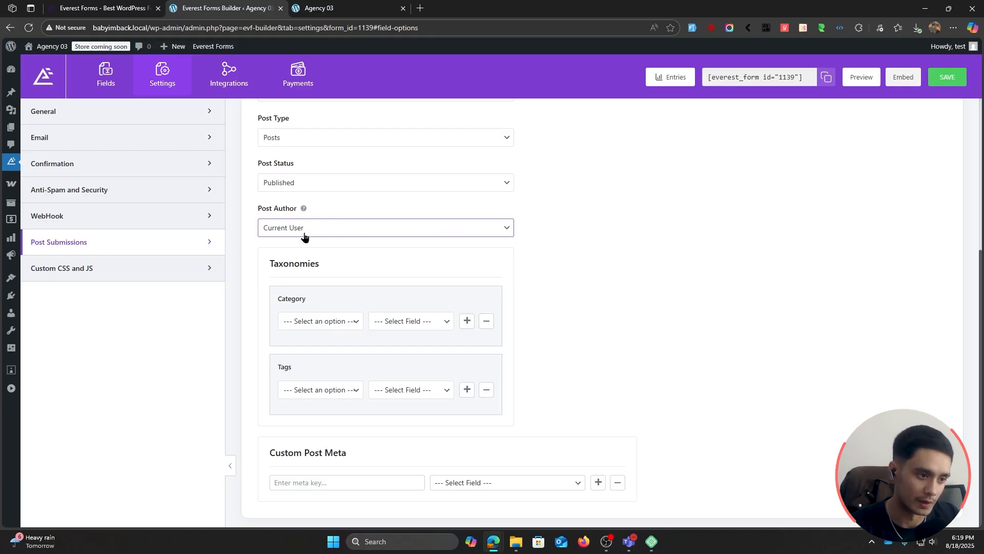
{"action": "left_click", "coordinate": [593, 279]}
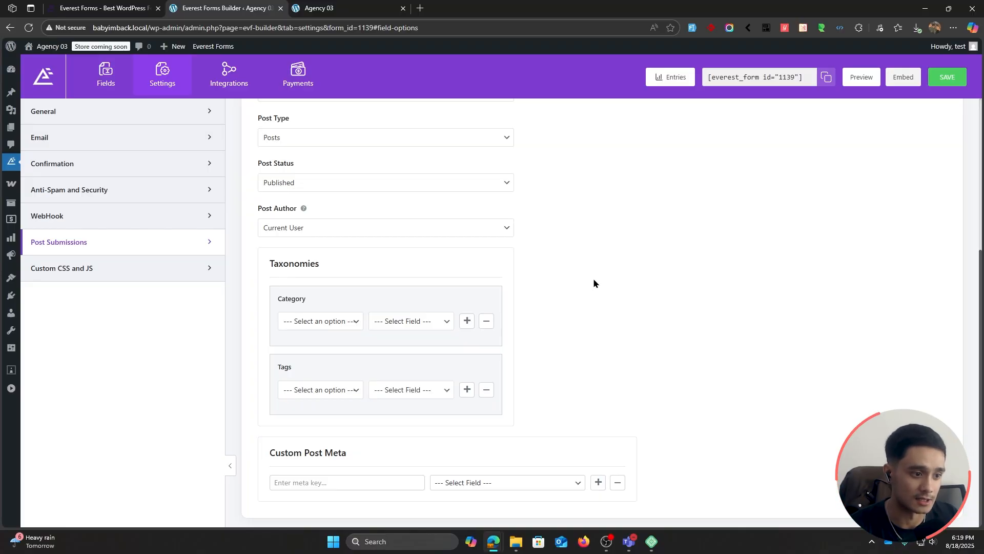
{"action": "scroll", "coordinate": [594, 279], "scroll_direction": "up", "scroll_amount": 1}
{"action": "key", "text": "ctrl+s"}
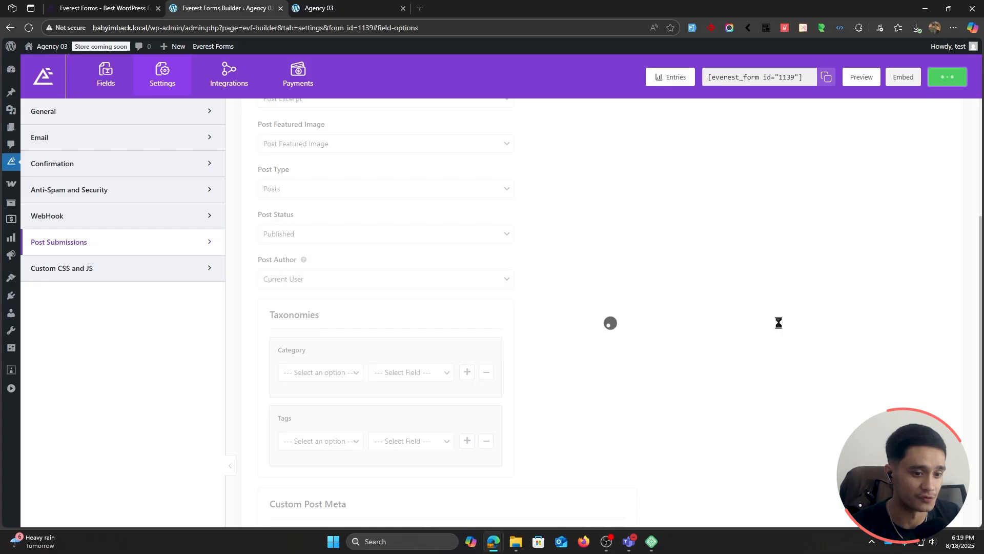
Step: Open the form preview and enlarge the Post Content editor to examine its writing area and formatting tools
{"action": "left_click", "coordinate": [861, 77]}
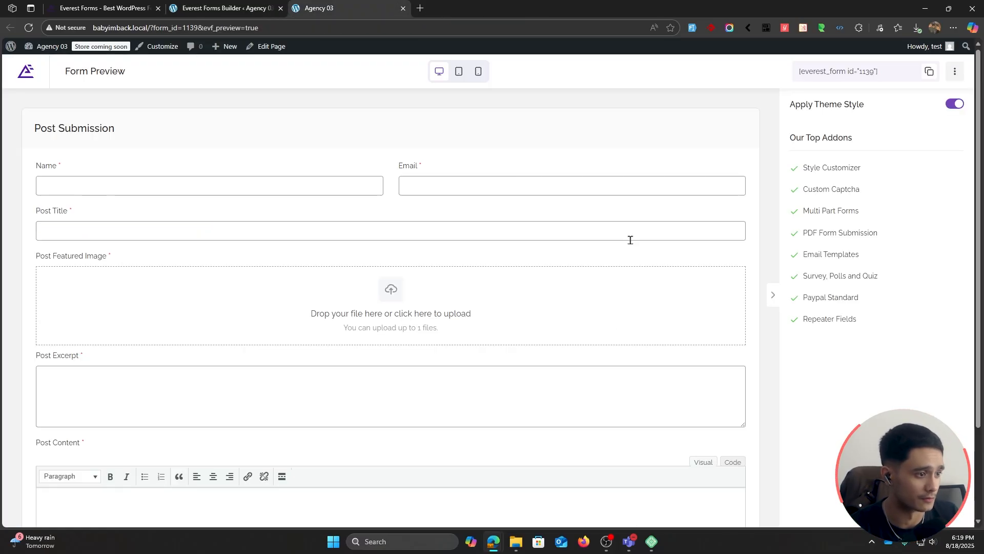
{"action": "scroll", "coordinate": [630, 240], "scroll_direction": "down", "scroll_amount": 1}
{"action": "scroll", "coordinate": [630, 240], "scroll_direction": "up", "scroll_amount": 1}
{"action": "left_click", "coordinate": [630, 239]}
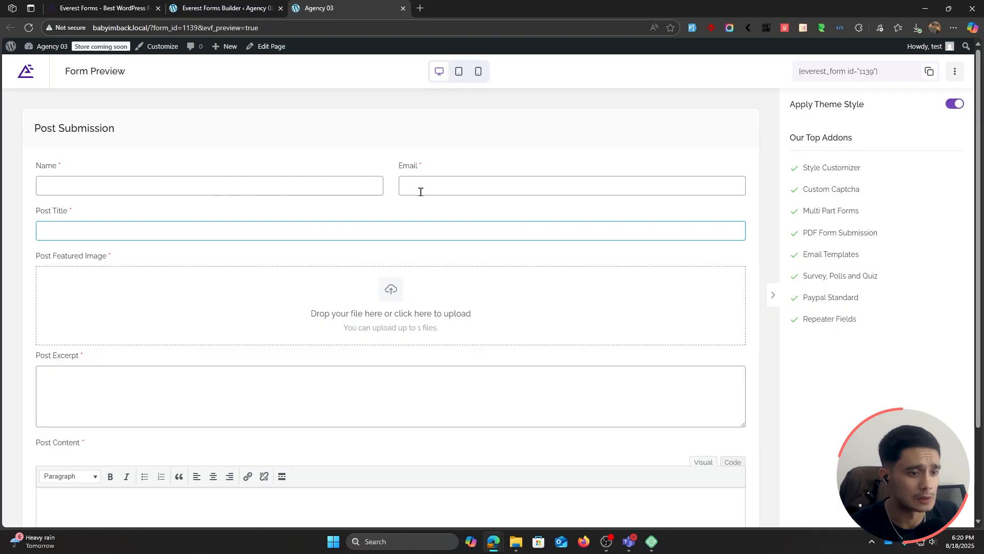
{"action": "scroll", "coordinate": [188, 281], "scroll_direction": "down", "scroll_amount": 2}
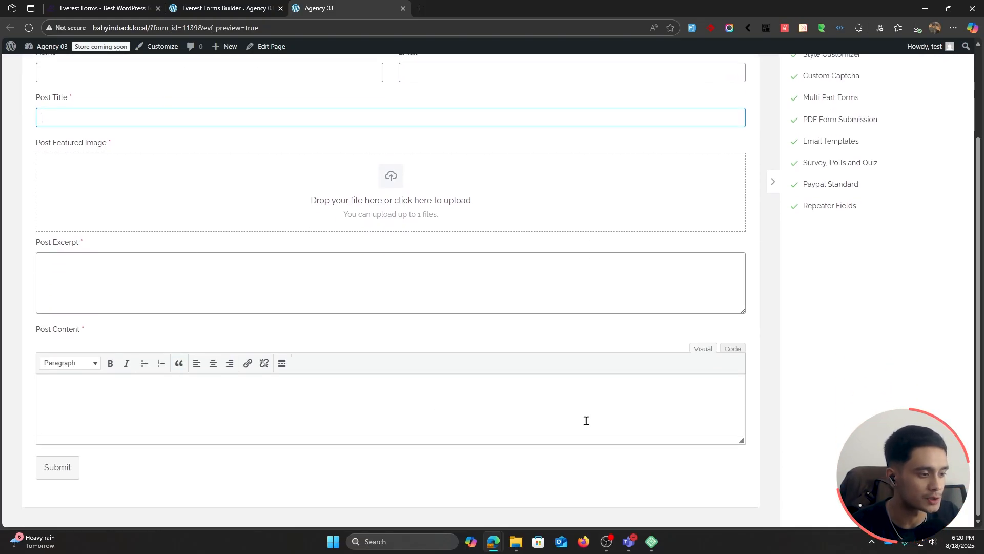
{"action": "left_click_drag", "start_coordinate": [741, 441], "coordinate": [738, 523]}
{"action": "scroll", "coordinate": [628, 336], "scroll_direction": "down", "scroll_amount": 2}
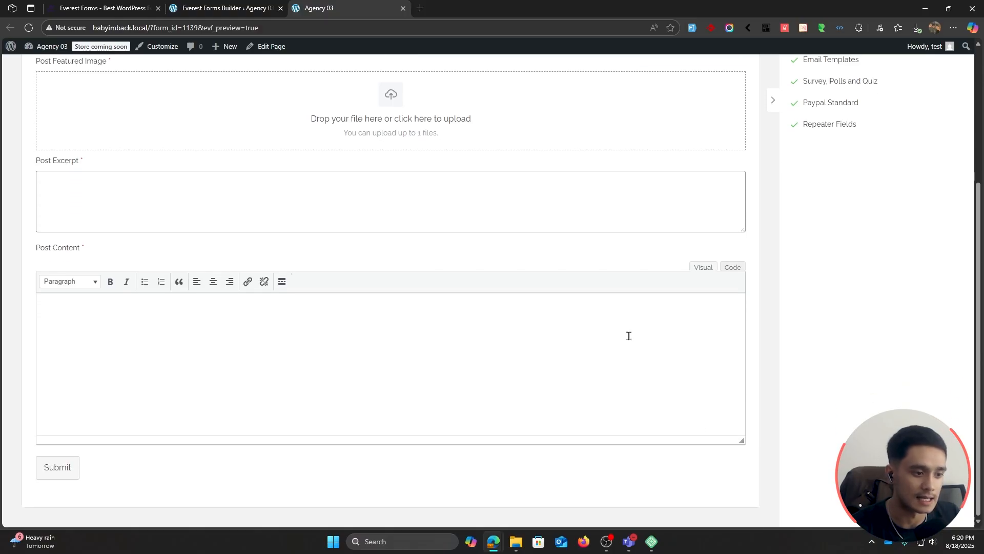
{"action": "left_click_drag", "start_coordinate": [741, 436], "coordinate": [743, 522]}
{"action": "scroll", "coordinate": [639, 310], "scroll_direction": "down", "scroll_amount": 3}
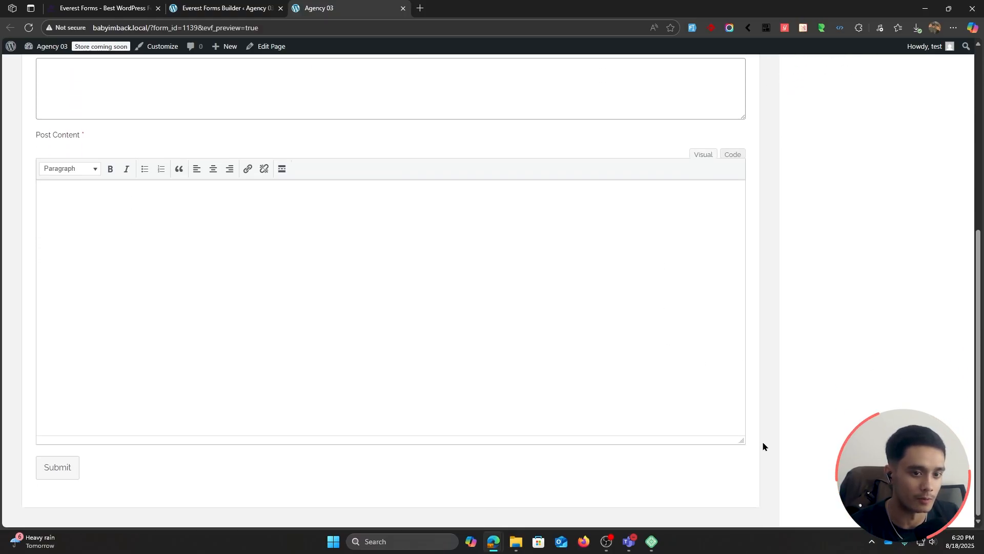
{"action": "left_click_drag", "start_coordinate": [747, 444], "coordinate": [766, 490]}
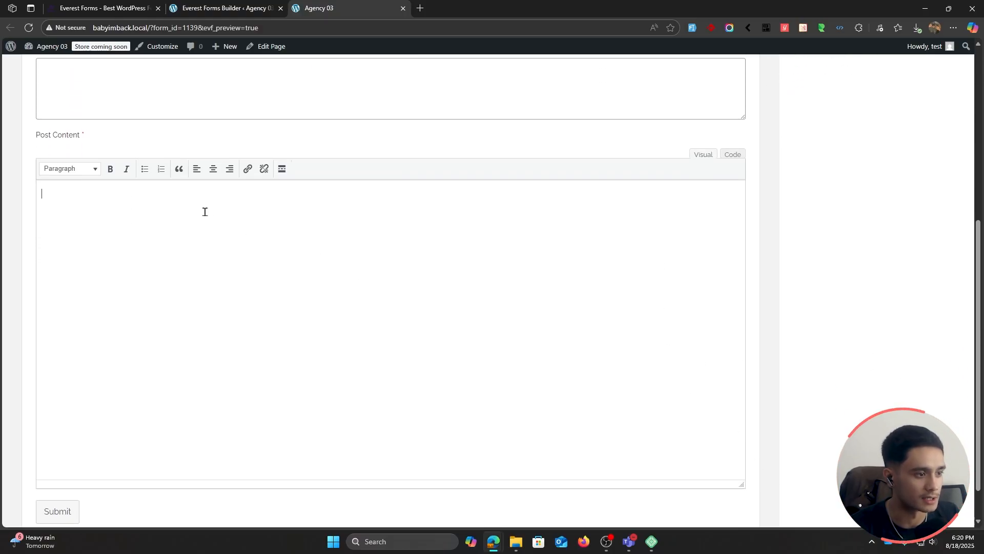
{"action": "left_click", "coordinate": [200, 184]}
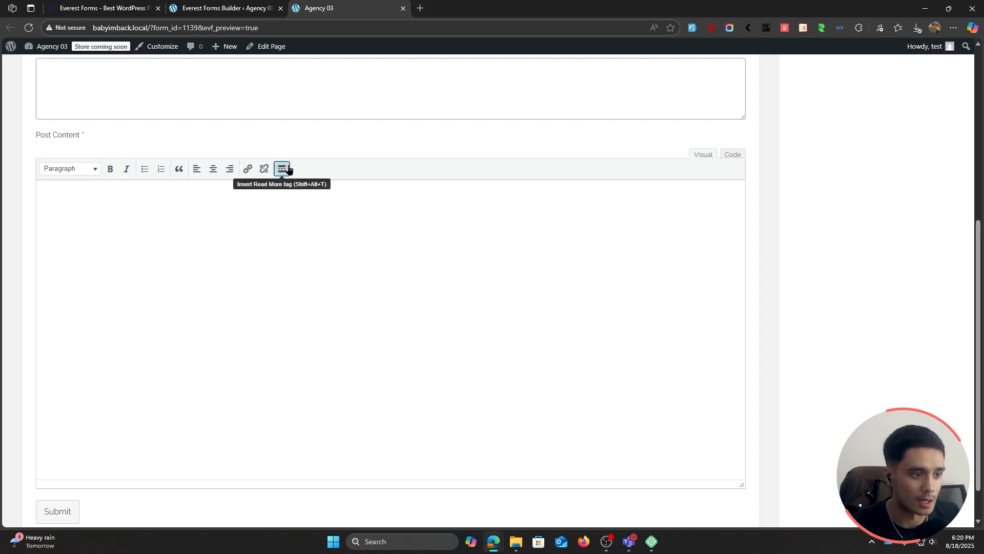
Step: Check the form preview in the tablet layout and return to the form builder
{"action": "scroll", "coordinate": [629, 429], "scroll_direction": "up", "scroll_amount": 5}
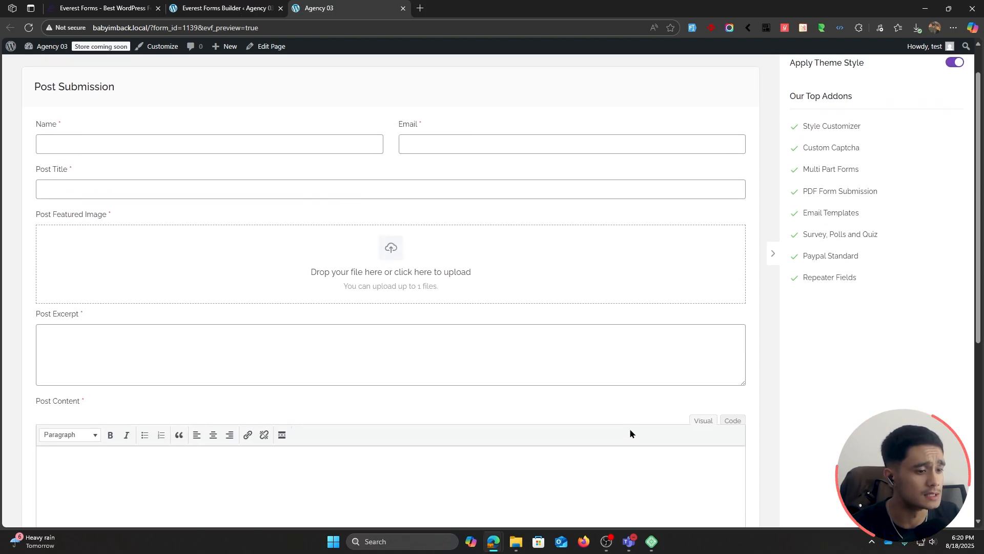
{"action": "scroll", "coordinate": [629, 429], "scroll_direction": "up", "scroll_amount": 1}
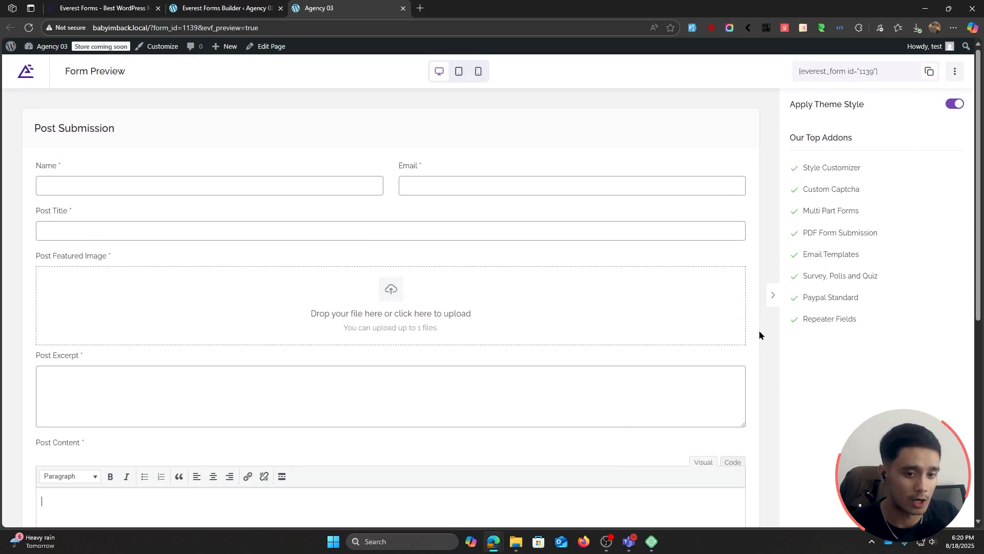
{"action": "left_click", "coordinate": [459, 71]}
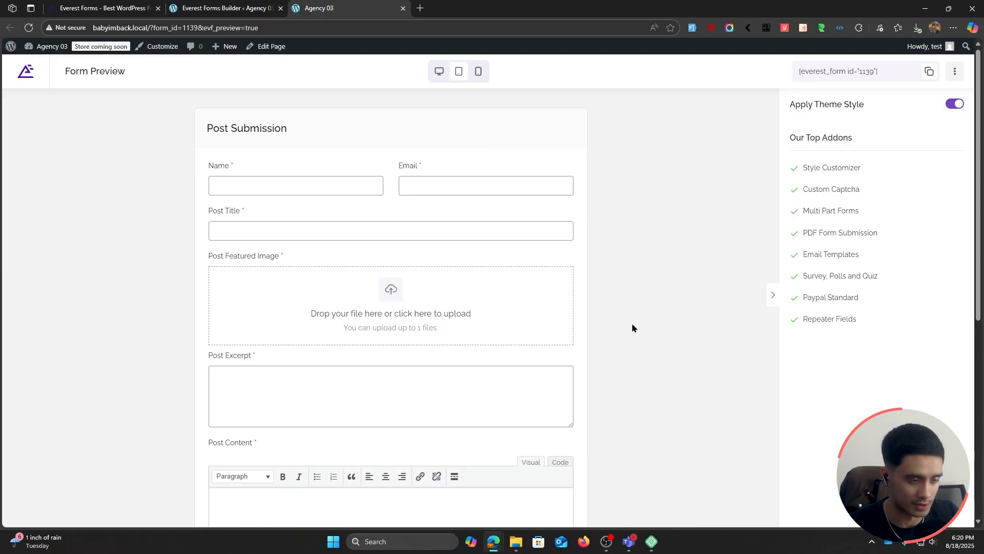
{"action": "left_click", "coordinate": [255, 7]}
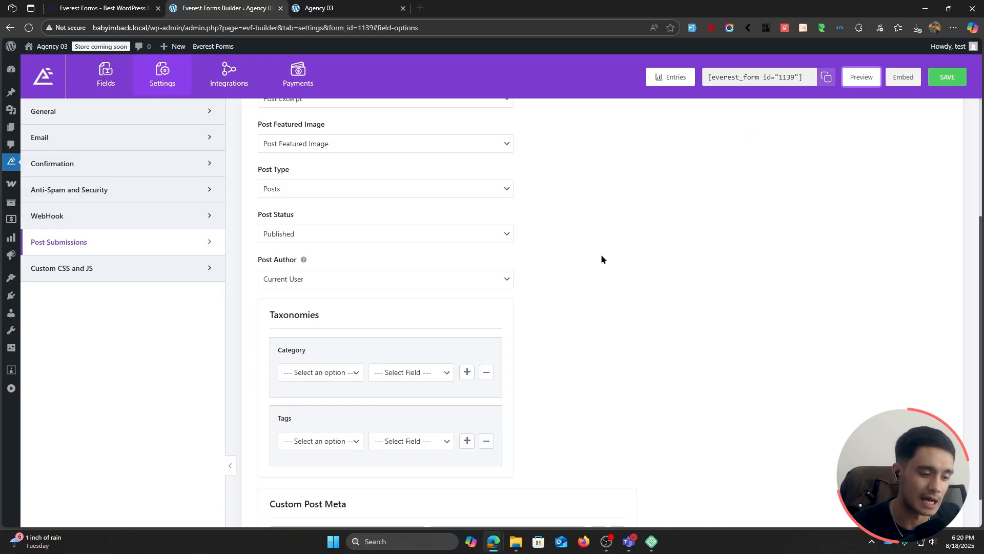
Step: Add a Multiple Choice field to the form directly below the Post Content field
{"action": "scroll", "coordinate": [602, 259], "scroll_direction": "down", "scroll_amount": 1}
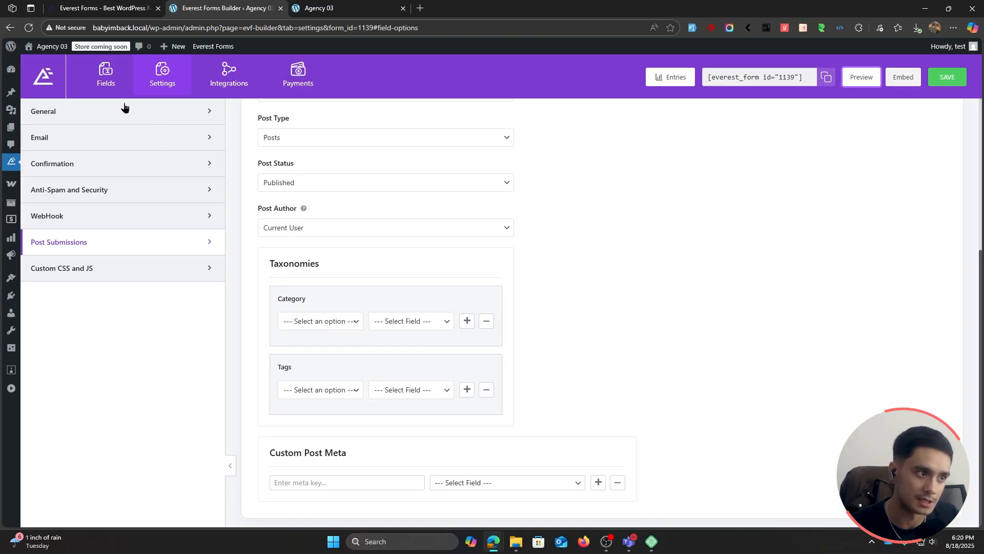
{"action": "left_click", "coordinate": [106, 83]}
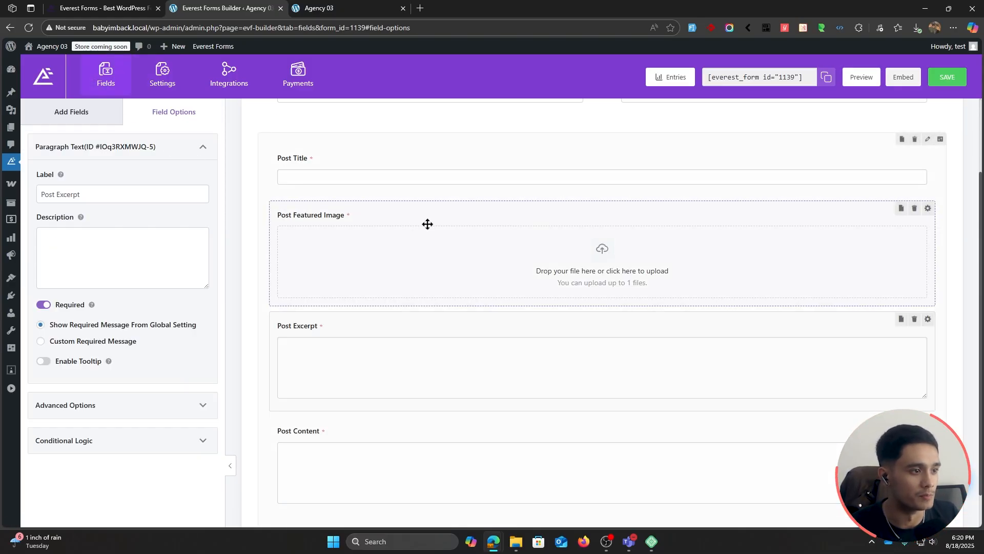
{"action": "scroll", "coordinate": [448, 339], "scroll_direction": "down", "scroll_amount": 1}
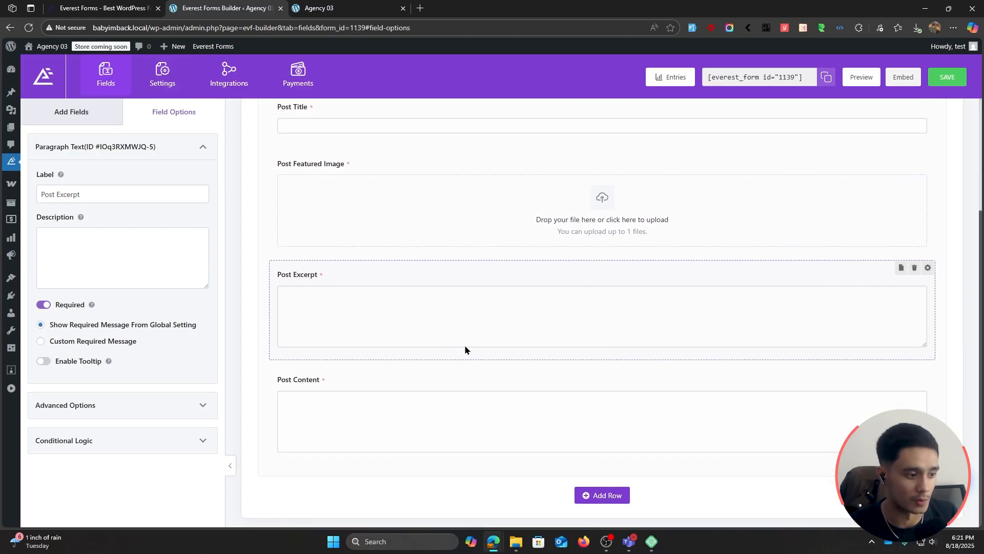
{"action": "left_click", "coordinate": [77, 115]}
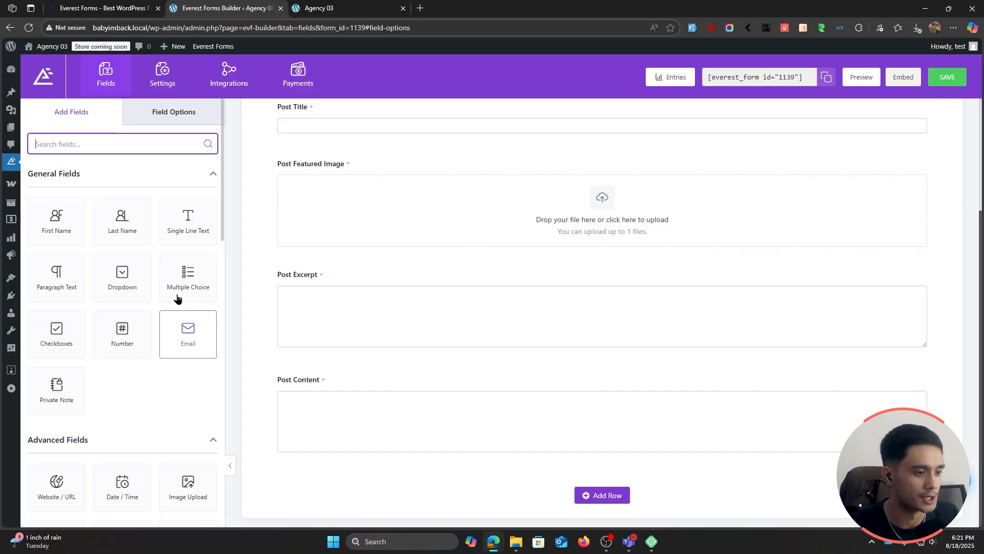
{"action": "left_click_drag", "start_coordinate": [183, 275], "coordinate": [330, 466]}
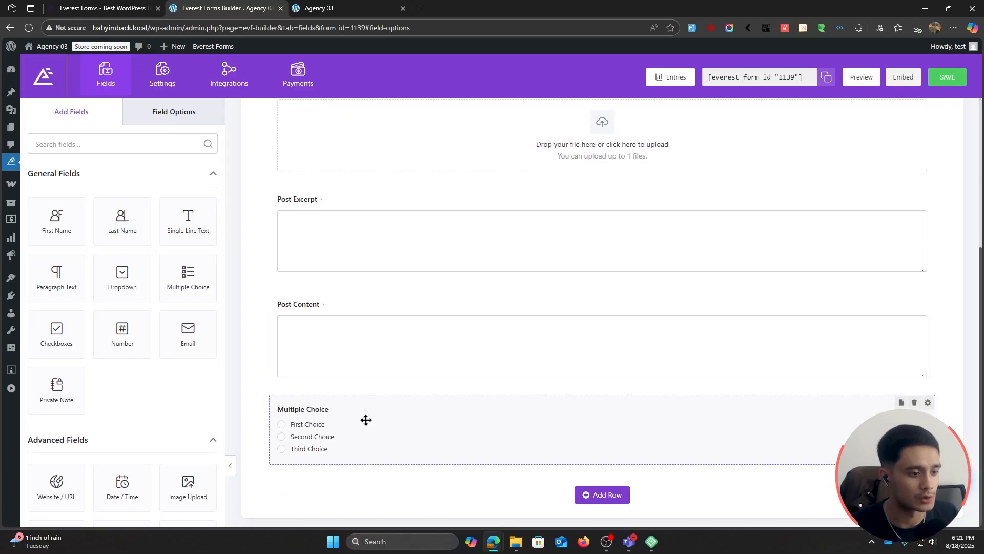
Step: Move the Multiple Choice field directly below Post Title and label it Category
{"action": "left_click_drag", "start_coordinate": [366, 419], "coordinate": [373, 139]}
{"action": "scroll", "coordinate": [373, 307], "scroll_direction": "up", "scroll_amount": 2}
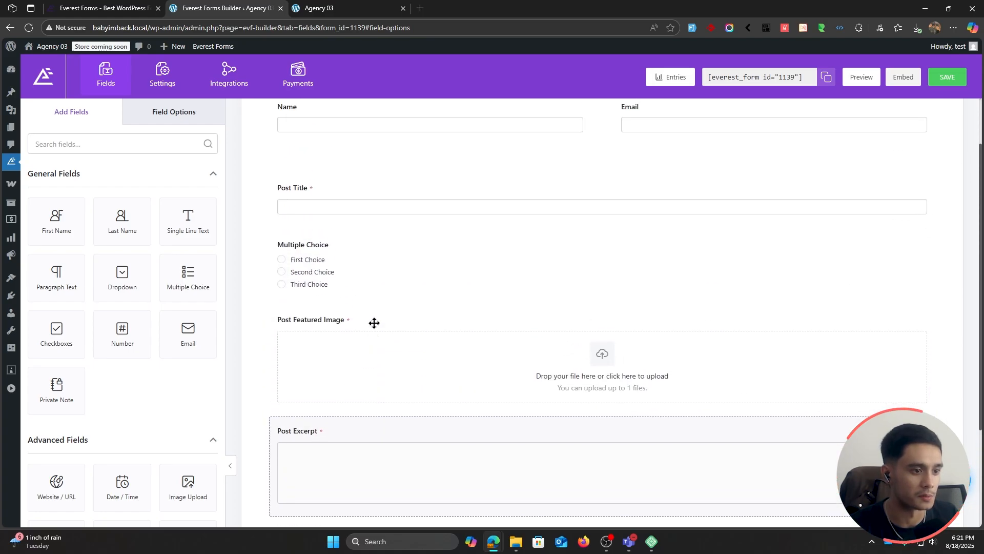
{"action": "left_click", "coordinate": [361, 240]}
{"action": "type", "text": "Category"}
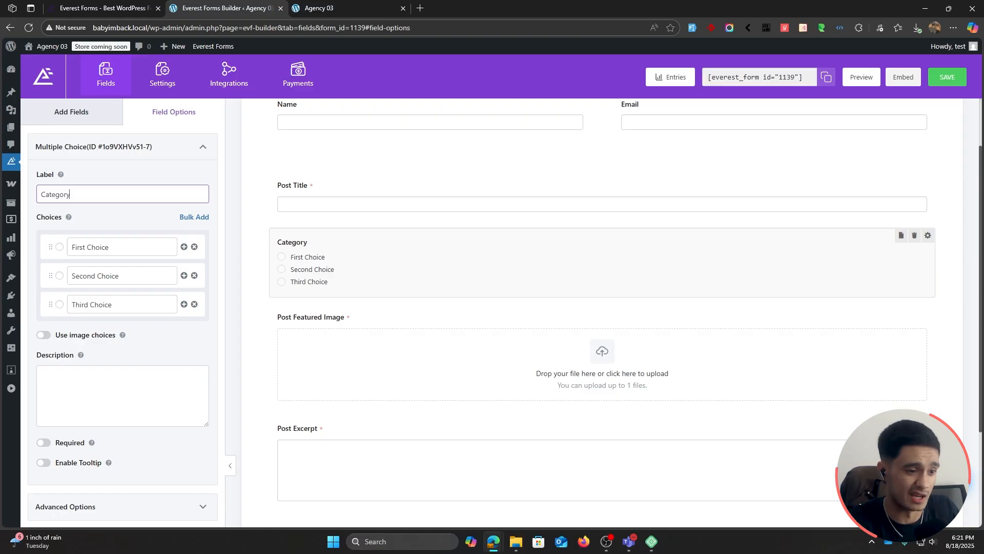
Step: Rename the first choice of the Category field as Category A
{"action": "triple_click", "coordinate": [130, 246]}
{"action": "key", "text": "BackSpace"}
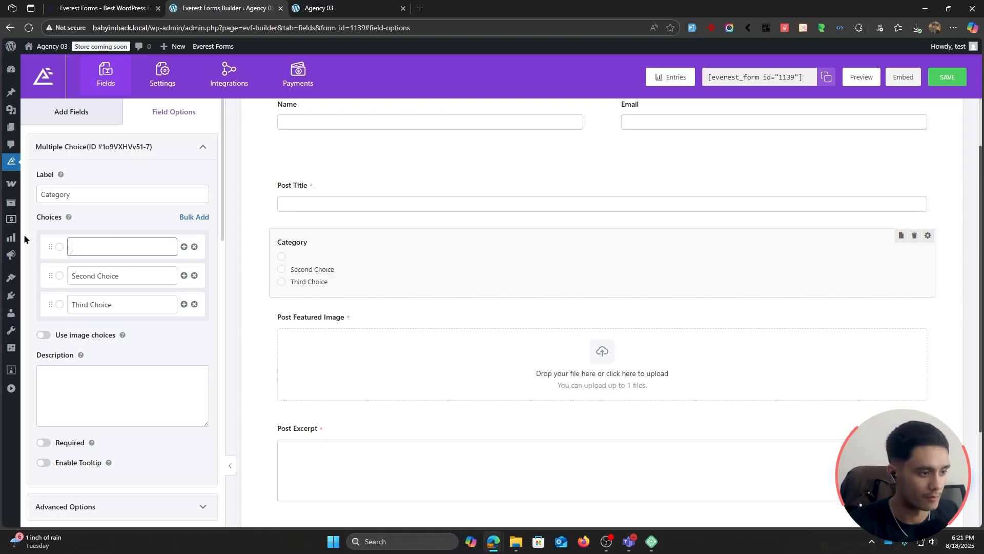
{"action": "type", "text": "Categopr"}
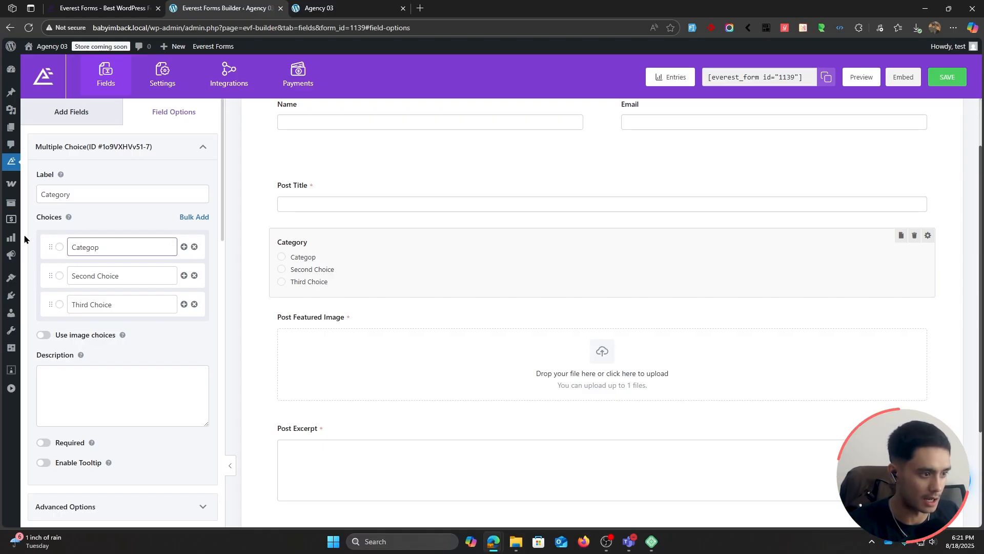
{"action": "key", "text": "BackSpace"}
{"action": "type", "text": "ry A"}
Step: Reuse the first choice's text to rename the second choice as Category B and the third as Category C
{"action": "key", "text": "ctrl+a"}
{"action": "key", "text": "ctrl+c"}
{"action": "left_click", "coordinate": [136, 277]}
{"action": "key", "text": "ctrl+v"}
{"action": "key", "text": "ctrl+v"}
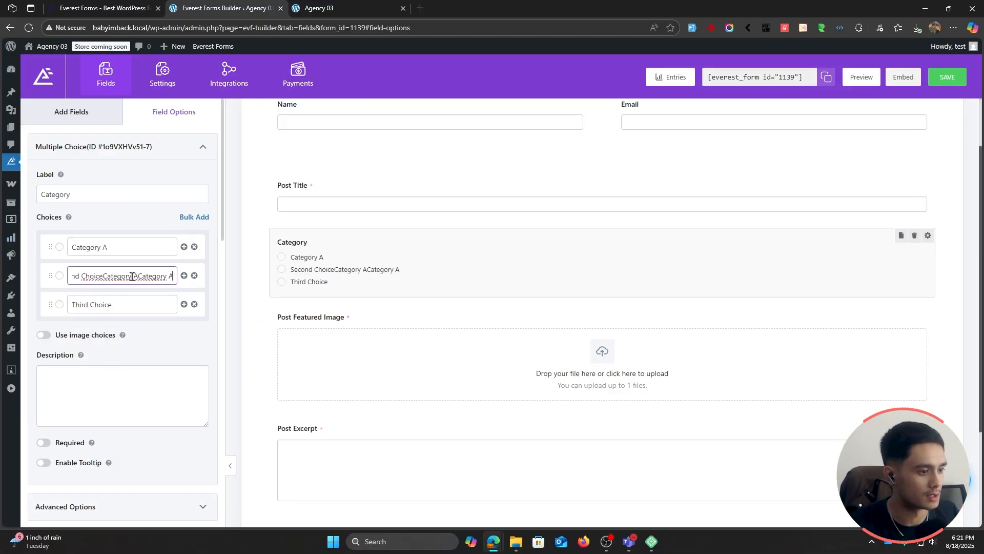
{"action": "key", "text": "ctrl+a"}
{"action": "key", "text": "ctrl+v"}
{"action": "left_click", "coordinate": [100, 303]}
{"action": "key", "text": "ctrl+a"}
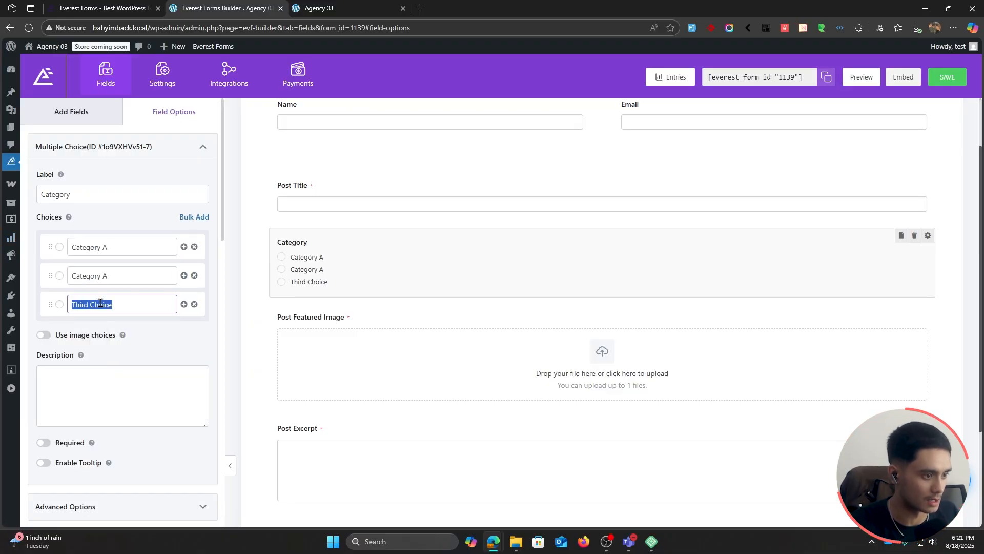
{"action": "key", "text": "ctrl+v"}
{"action": "left_click", "coordinate": [117, 274]}
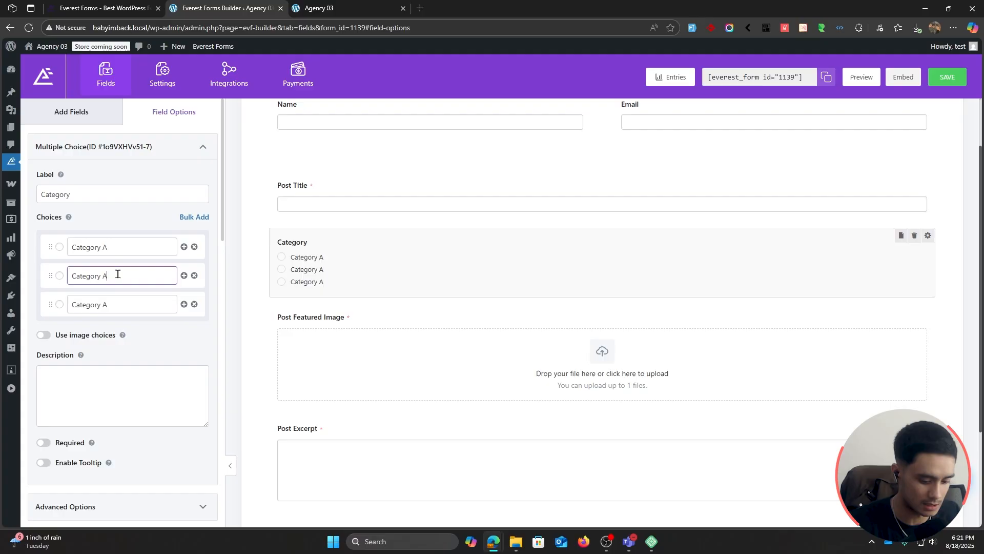
{"action": "left_click", "coordinate": [124, 302]}
{"action": "key", "text": "BackSpace"}
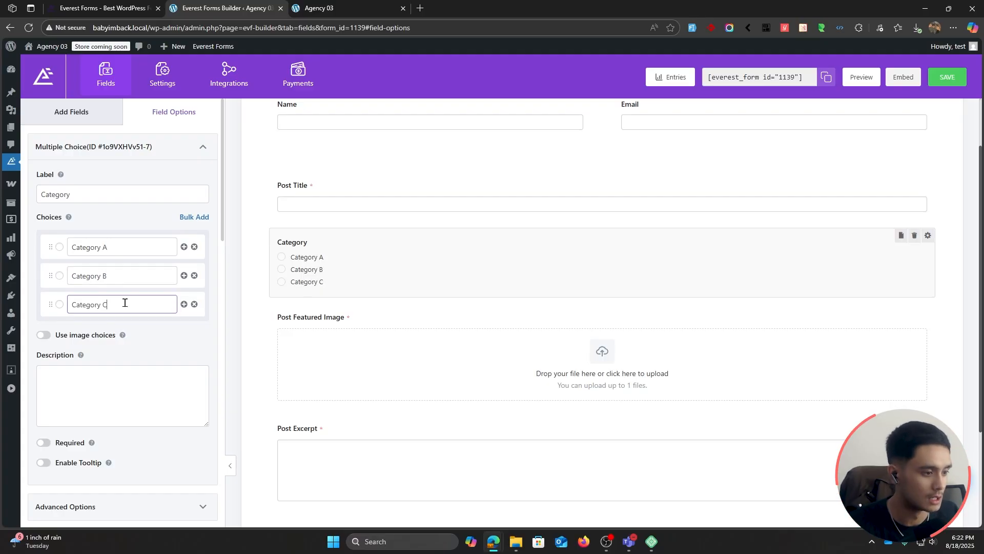
Step: Make the Category field required and save the form
{"action": "left_click", "coordinate": [167, 343]}
{"action": "scroll", "coordinate": [167, 343], "scroll_direction": "down", "scroll_amount": 1}
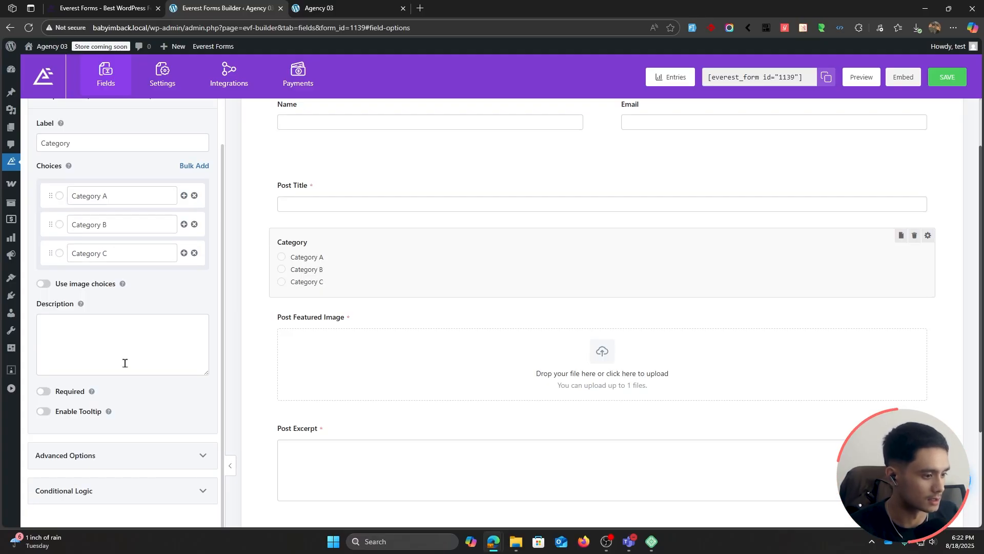
{"action": "left_click", "coordinate": [44, 392]}
{"action": "scroll", "coordinate": [49, 403], "scroll_direction": "down", "scroll_amount": 1}
{"action": "scroll", "coordinate": [171, 351], "scroll_direction": "up", "scroll_amount": 2}
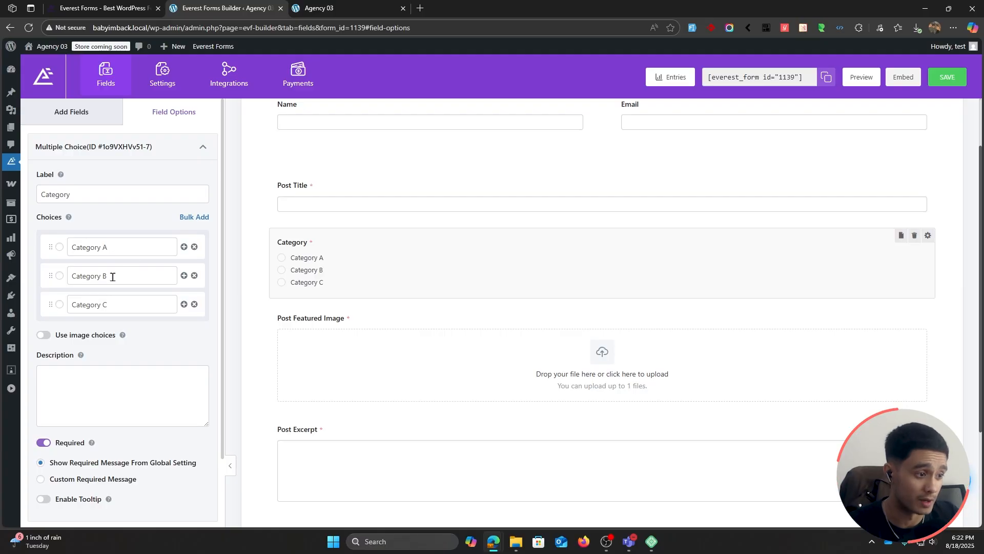
{"action": "left_click", "coordinate": [947, 77]}
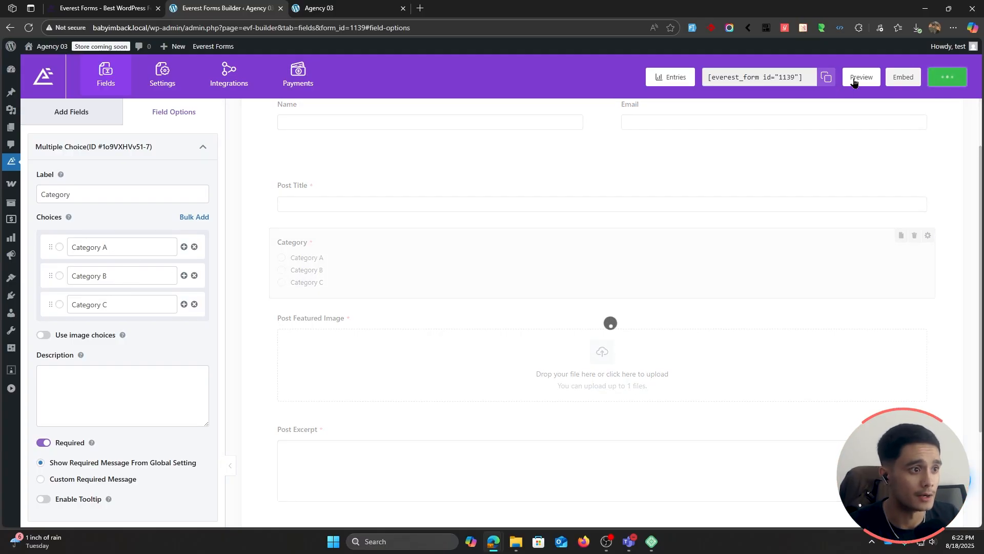
Step: Open the site's post categories page from the form preview's browser tab to compare its categories with the form's choices
{"action": "left_click", "coordinate": [326, 4]}
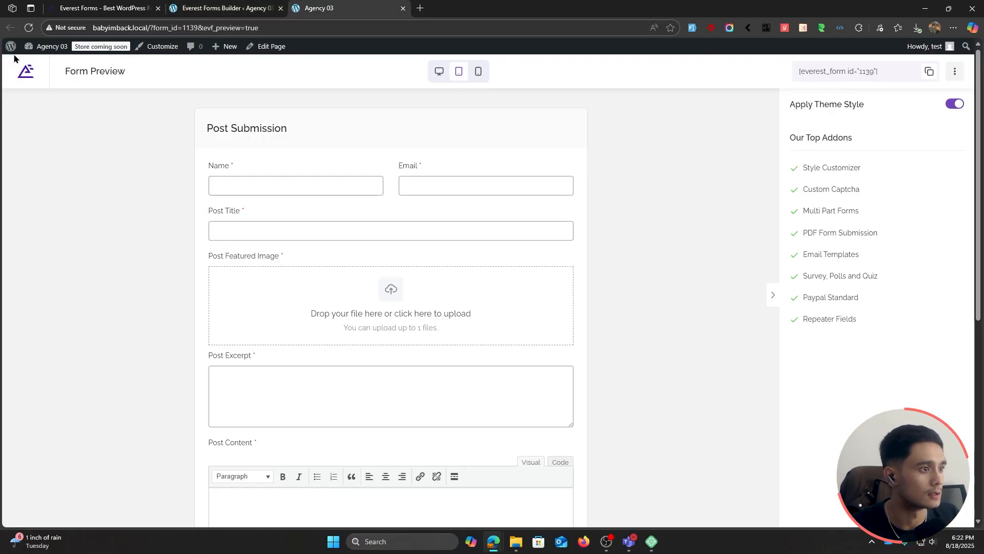
{"action": "mouse_move", "coordinate": [8, 49]}
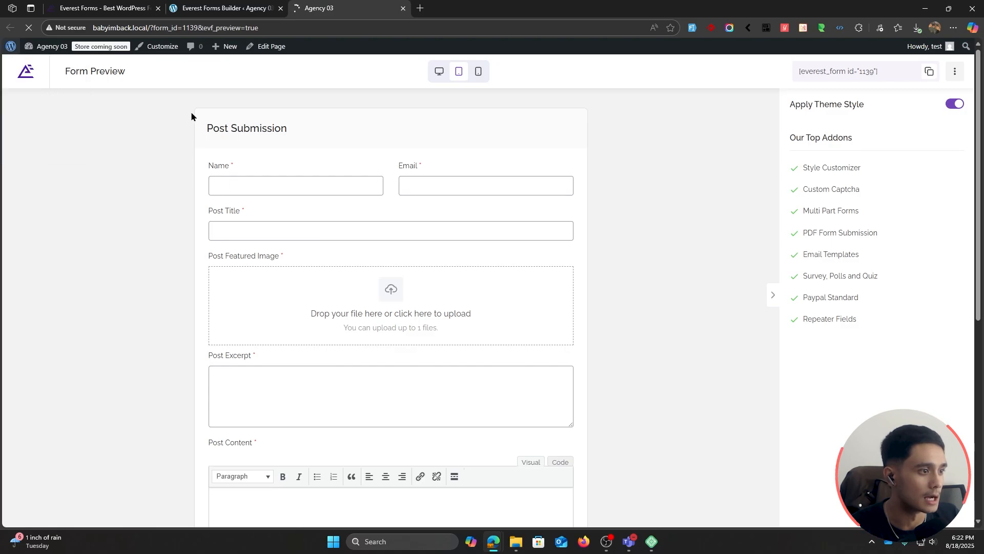
{"action": "mouse_move", "coordinate": [11, 92]}
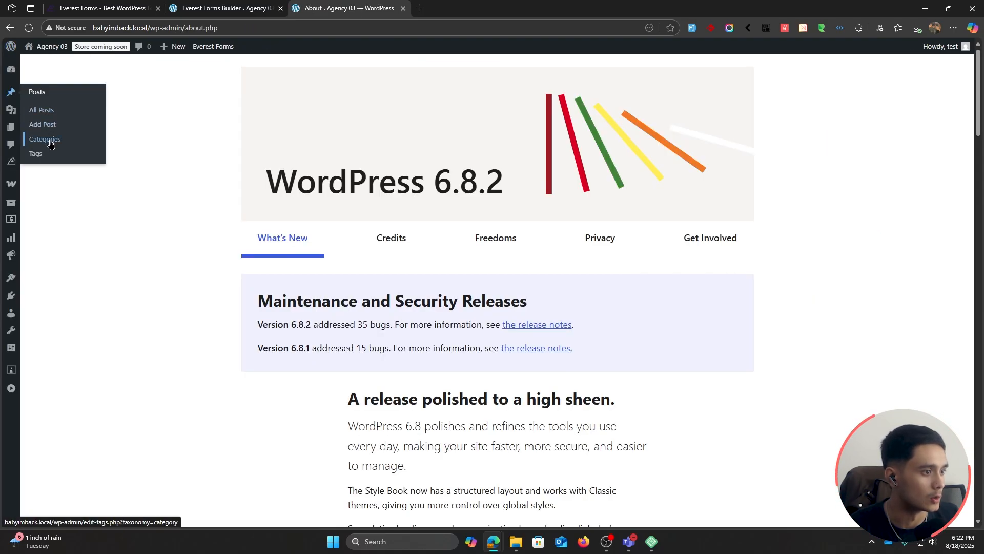
{"action": "left_click", "coordinate": [51, 144]}
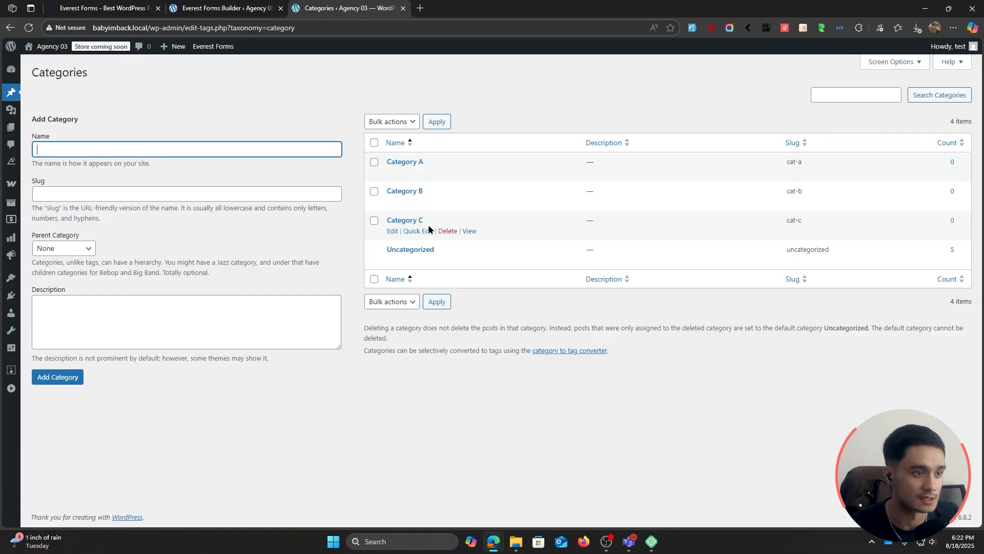
Step: Return to the form's Post Submissions settings and map the Category taxonomy to the field value of the Category field
{"action": "left_click", "coordinate": [227, 8]}
{"action": "left_click", "coordinate": [159, 77]}
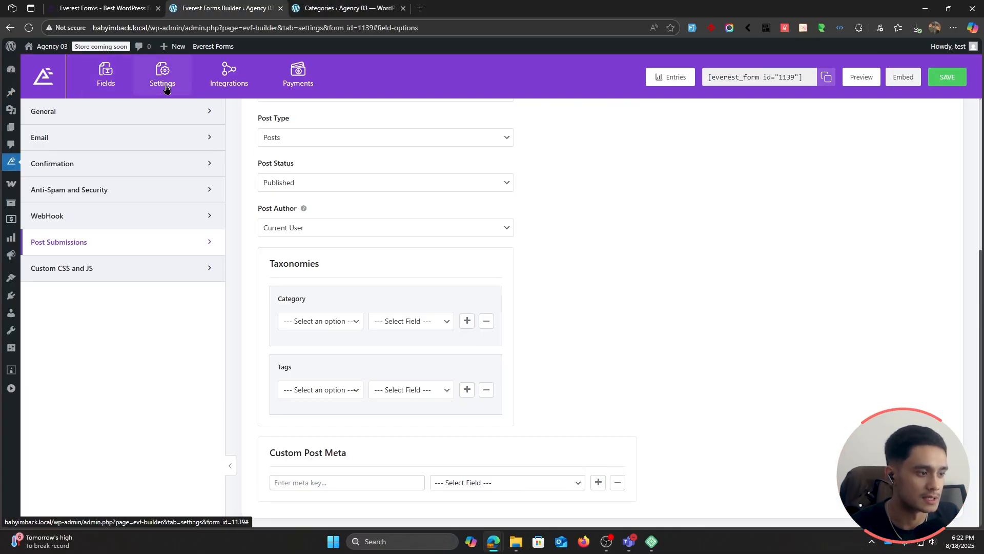
{"action": "scroll", "coordinate": [624, 312], "scroll_direction": "up", "scroll_amount": 5}
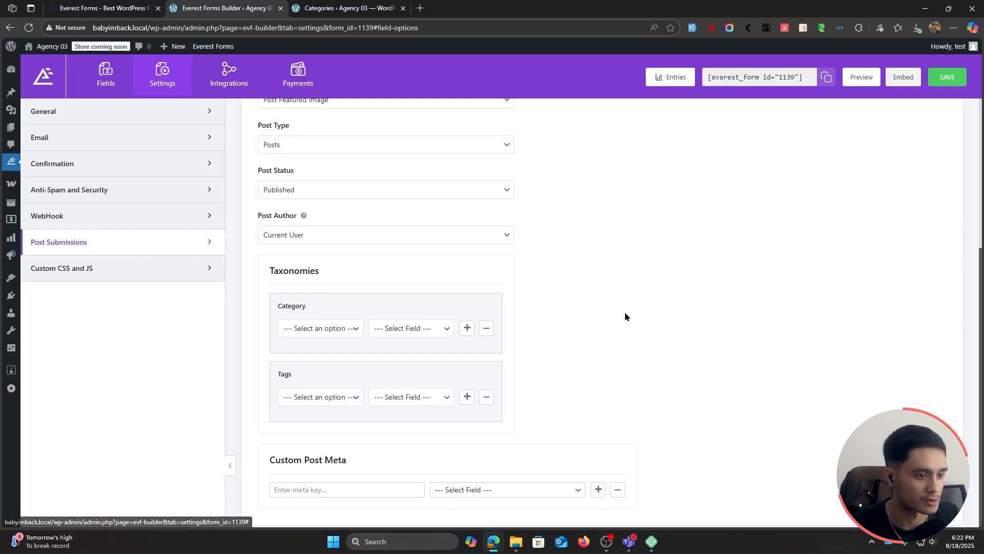
{"action": "scroll", "coordinate": [619, 266], "scroll_direction": "down", "scroll_amount": 5}
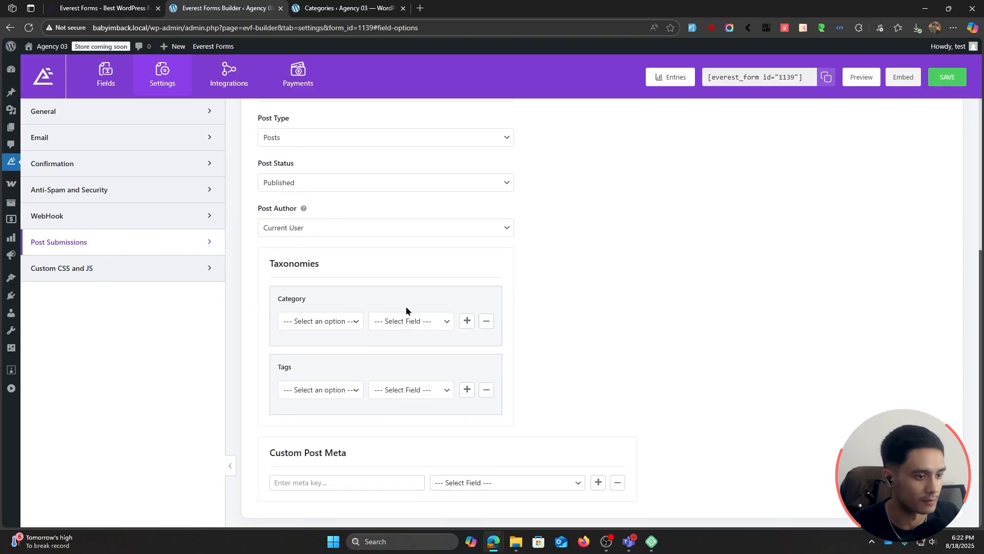
{"action": "left_click", "coordinate": [336, 328]}
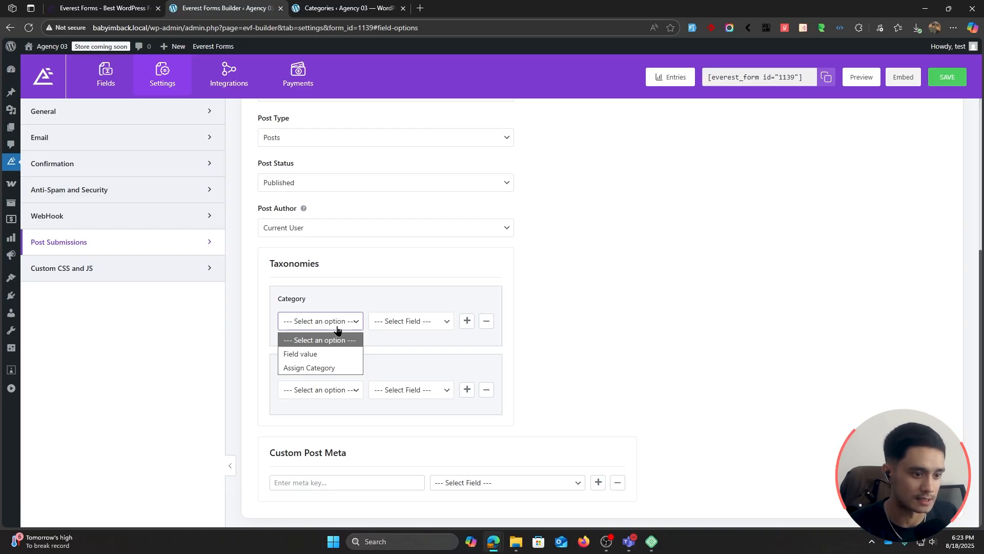
{"action": "left_click", "coordinate": [327, 354]}
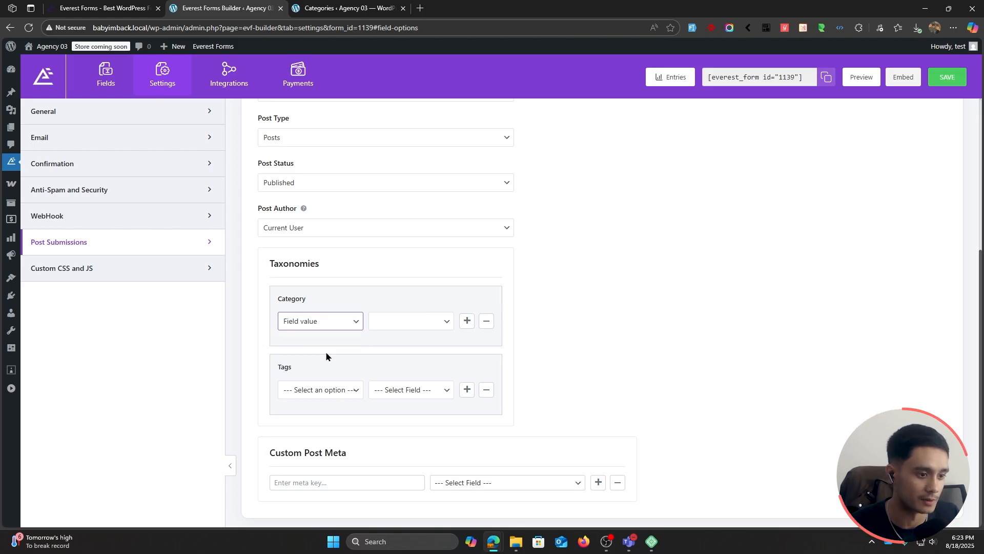
{"action": "left_click", "coordinate": [401, 321]}
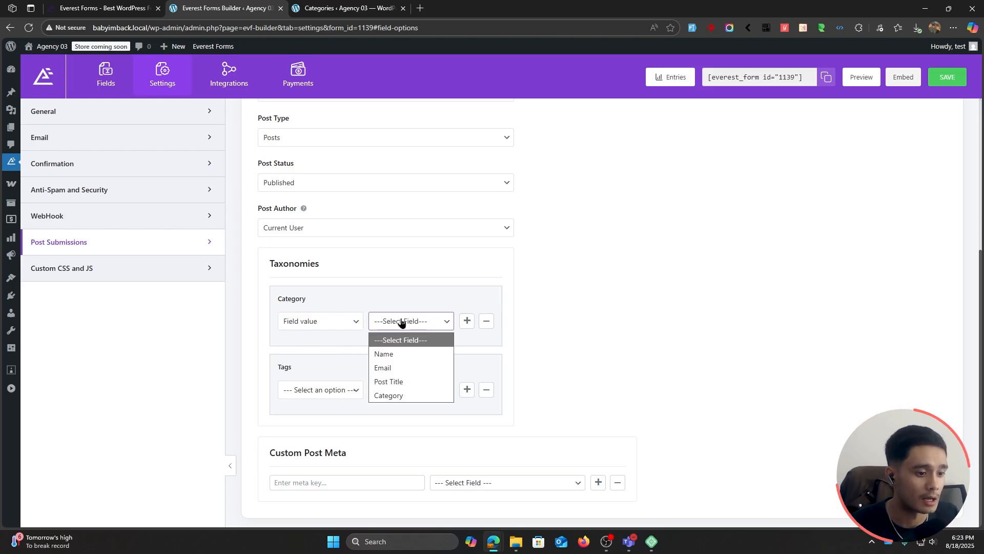
{"action": "left_click", "coordinate": [399, 395]}
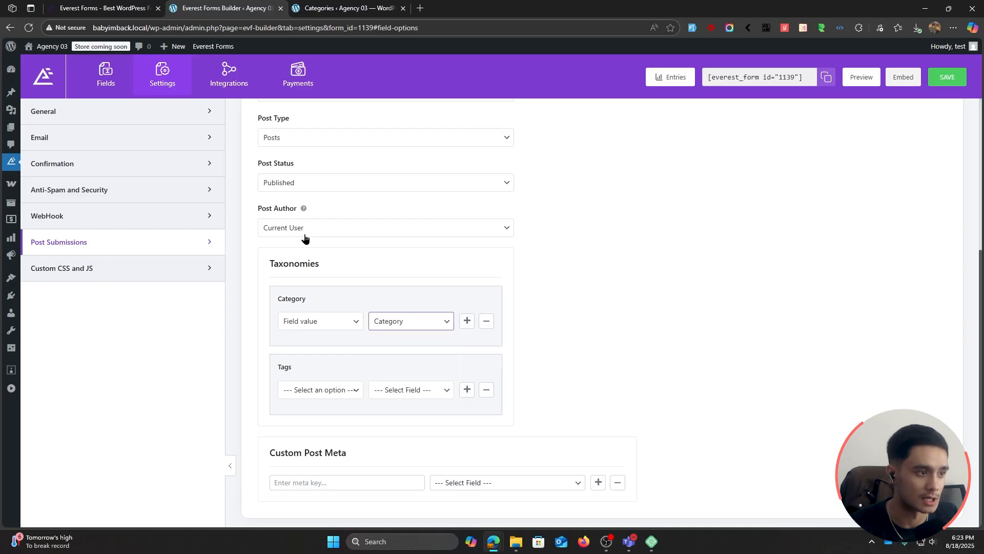
Step: Review the Category field in the form layout against its taxonomy mapping in the Post Submissions settings
{"action": "left_click", "coordinate": [106, 77]}
{"action": "scroll", "coordinate": [359, 307], "scroll_direction": "up", "scroll_amount": 5}
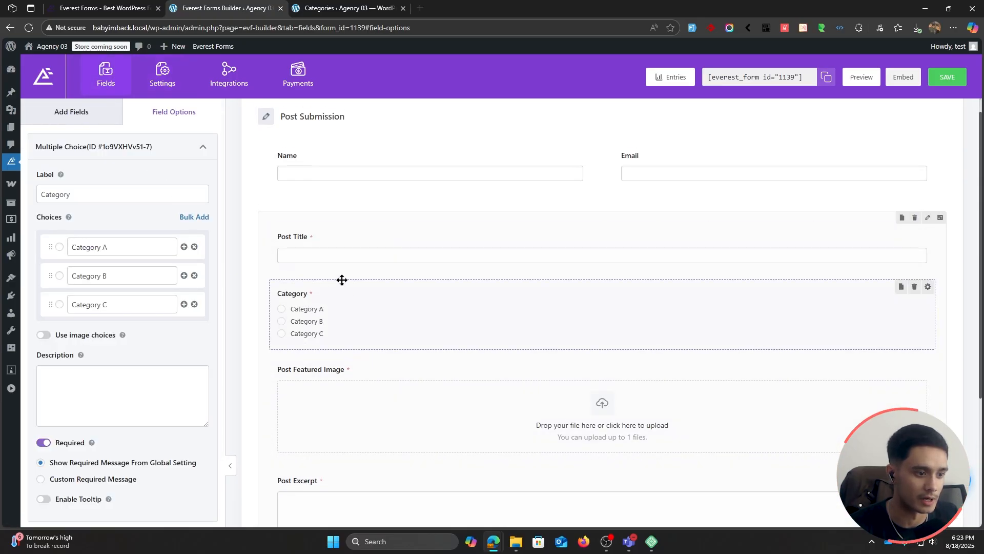
{"action": "left_click", "coordinate": [163, 75]}
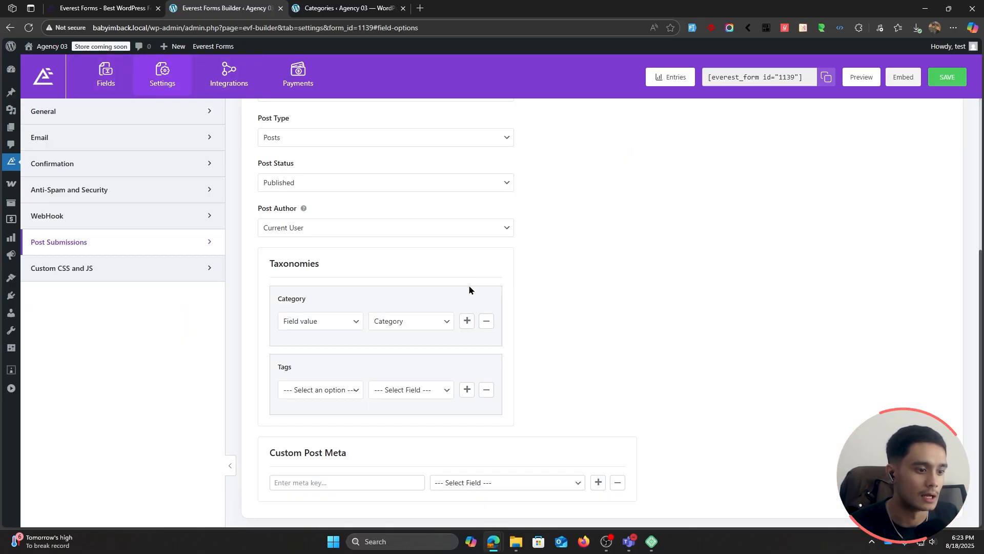
{"action": "left_click", "coordinate": [113, 81]}
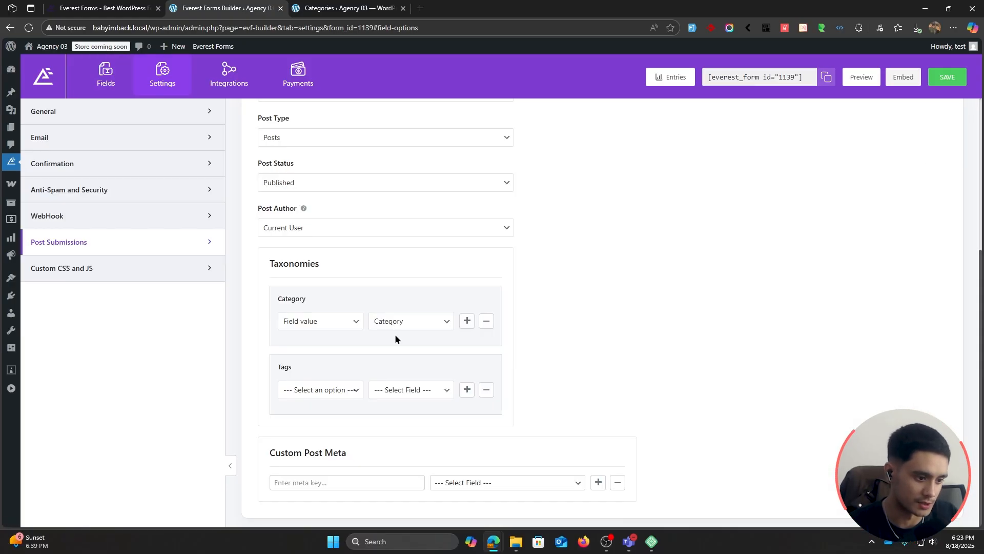
Step: Try the Assign Category option for the Category taxonomy and view the categories it offers
{"action": "left_click", "coordinate": [355, 319]}
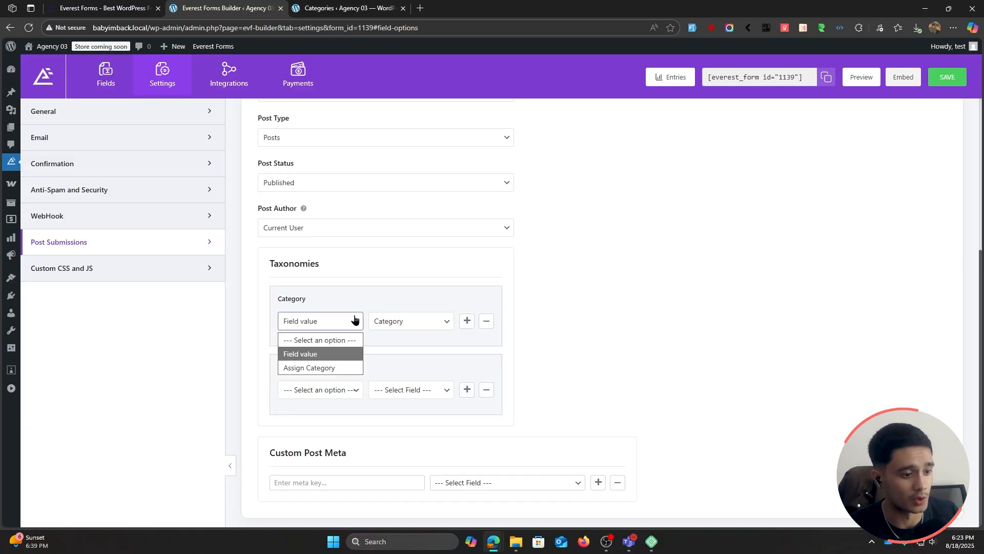
{"action": "left_click", "coordinate": [334, 368]}
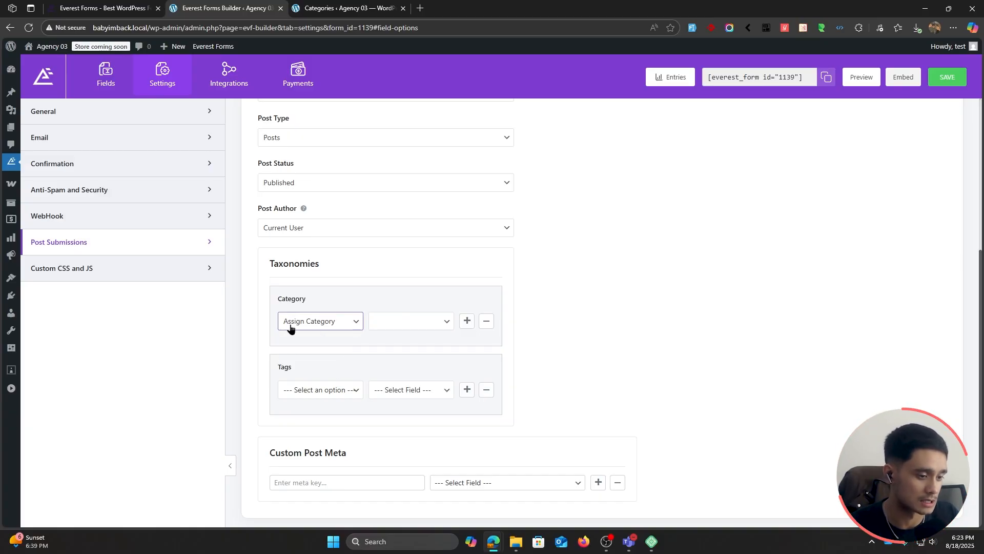
{"action": "left_click", "coordinate": [411, 327]}
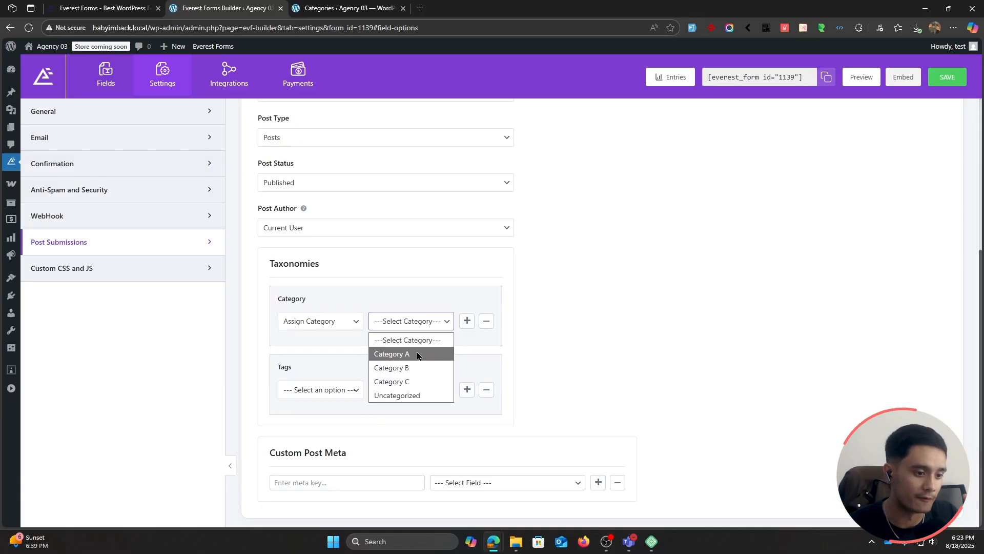
{"action": "left_click", "coordinate": [402, 322]}
Step: Set the Category taxonomy back to Field value with the Category field as its source
{"action": "left_click", "coordinate": [319, 321]}
{"action": "left_click", "coordinate": [319, 351]}
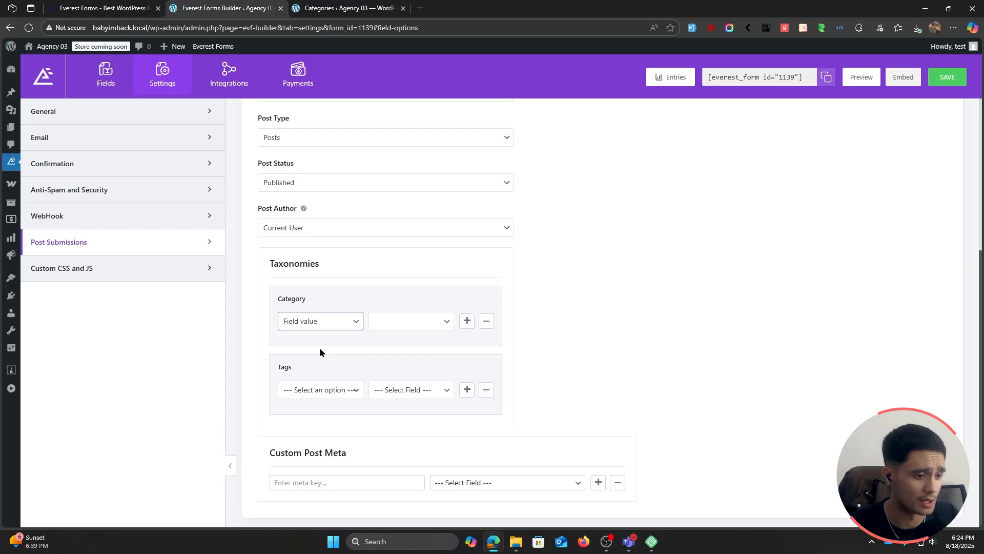
{"action": "left_click", "coordinate": [392, 321]}
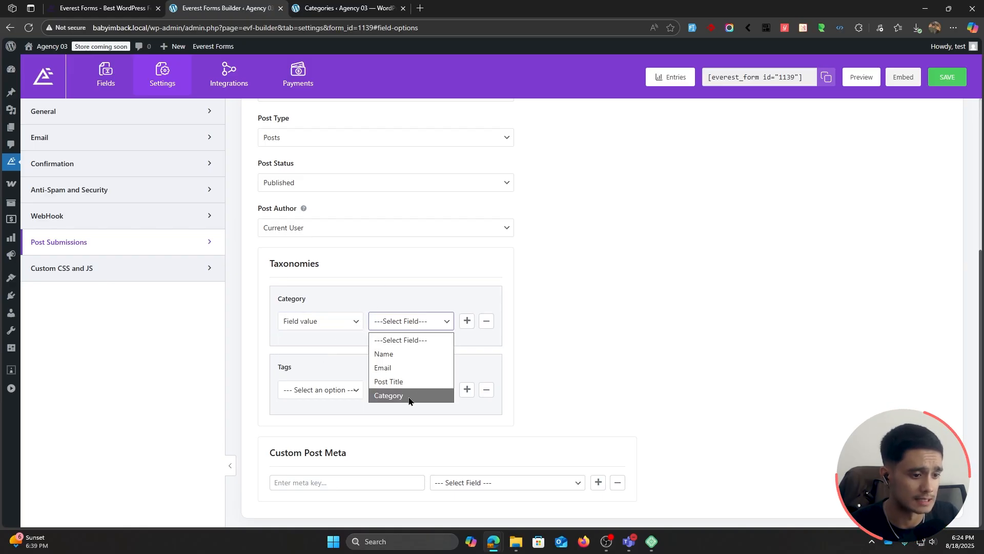
{"action": "left_click", "coordinate": [408, 396]}
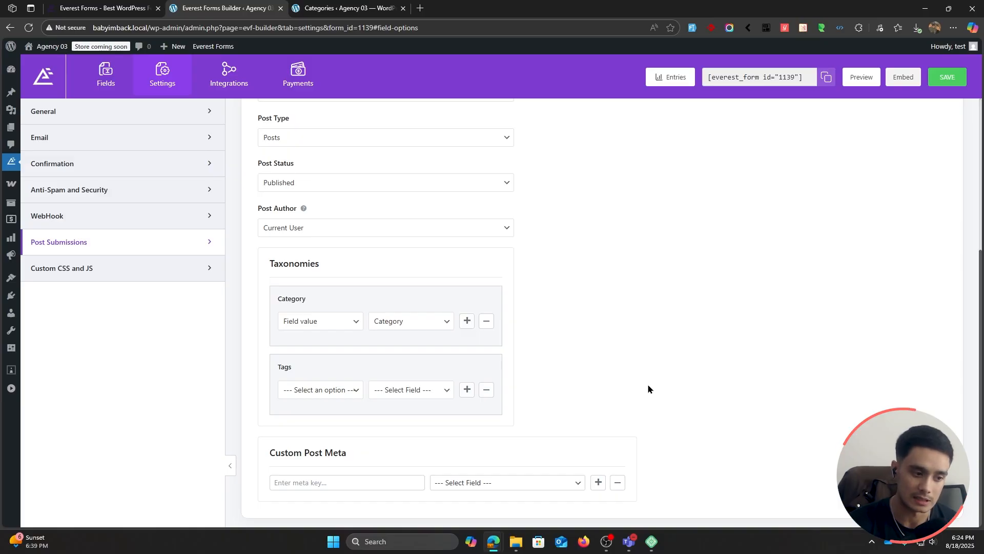
Step: Examine the meta key entry and the selectable form fields under Custom Post Meta without mapping anything
{"action": "left_click", "coordinate": [364, 476]}
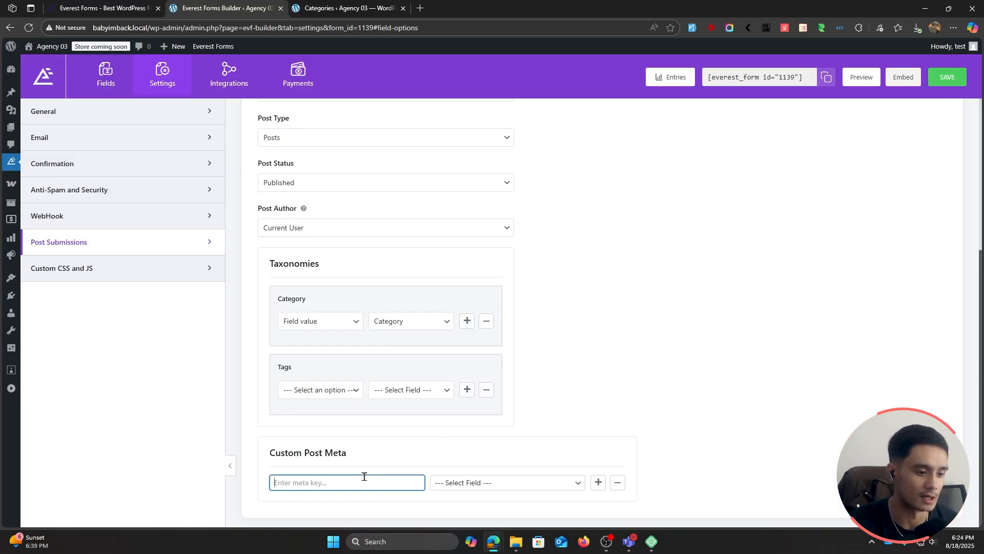
{"action": "left_click", "coordinate": [478, 483]}
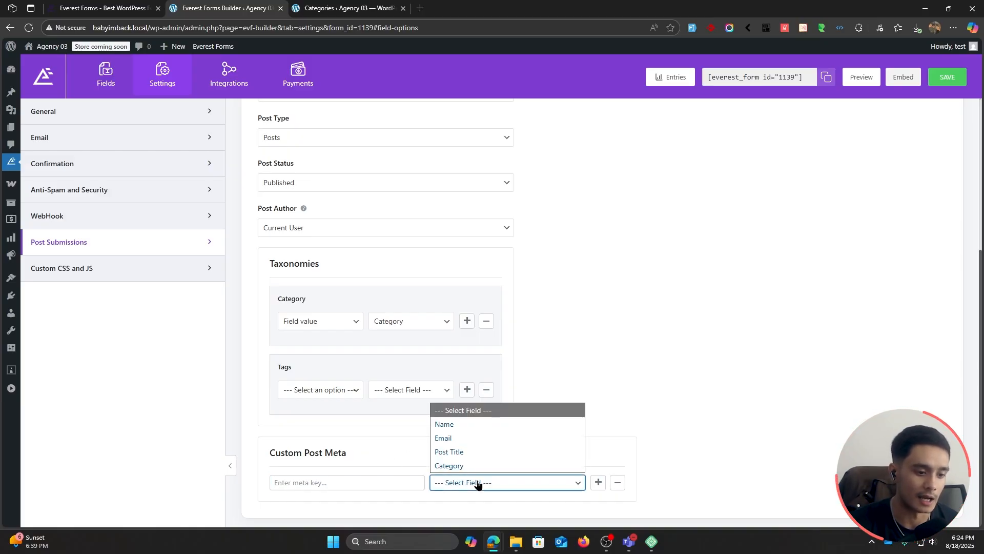
{"action": "left_click", "coordinate": [379, 443]}
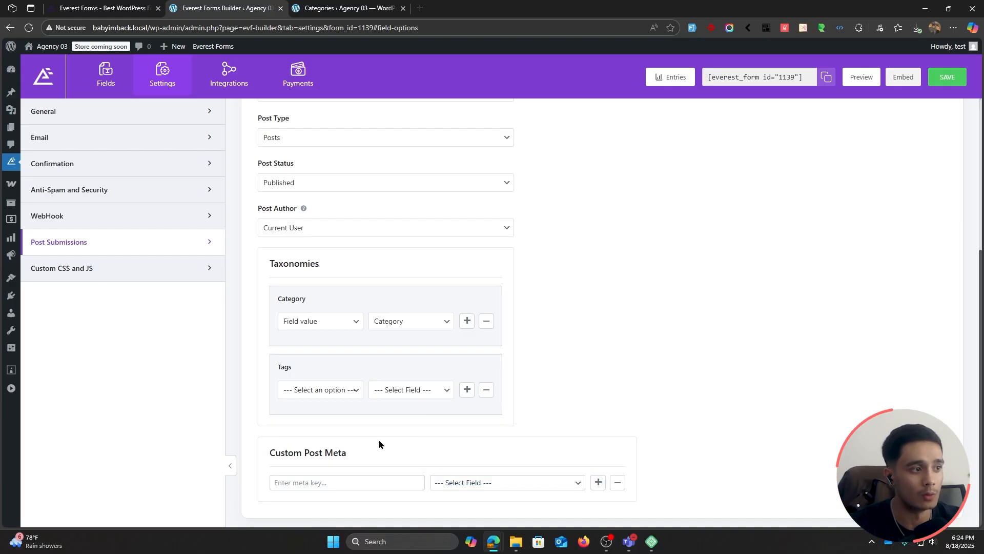
{"action": "scroll", "coordinate": [694, 418], "scroll_direction": "up", "scroll_amount": 1}
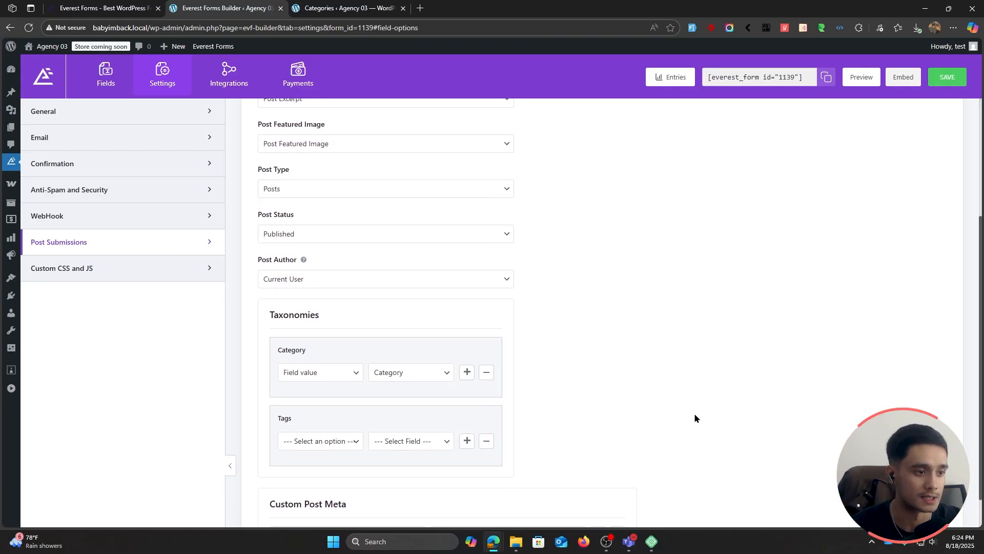
Step: Save the form's Post Submissions settings, copy its shortcode and open the site's list of all pages
{"action": "left_click", "coordinate": [945, 83]}
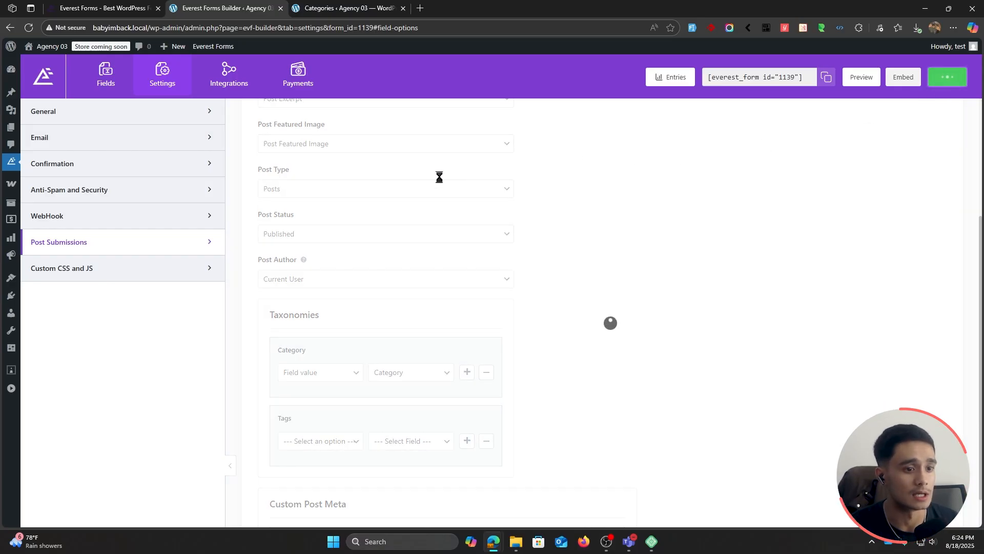
{"action": "scroll", "coordinate": [738, 231], "scroll_direction": "up", "scroll_amount": 1}
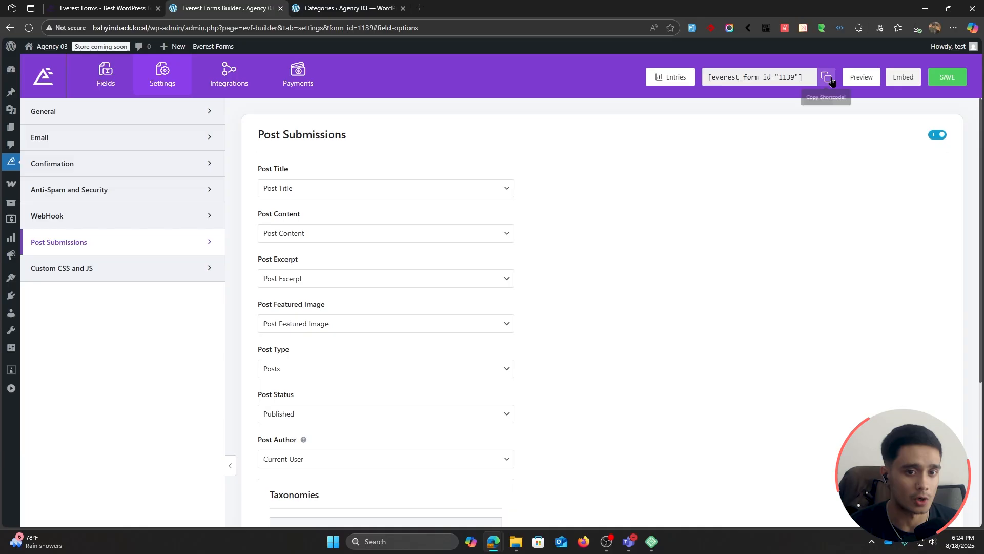
{"action": "mouse_move", "coordinate": [13, 126]}
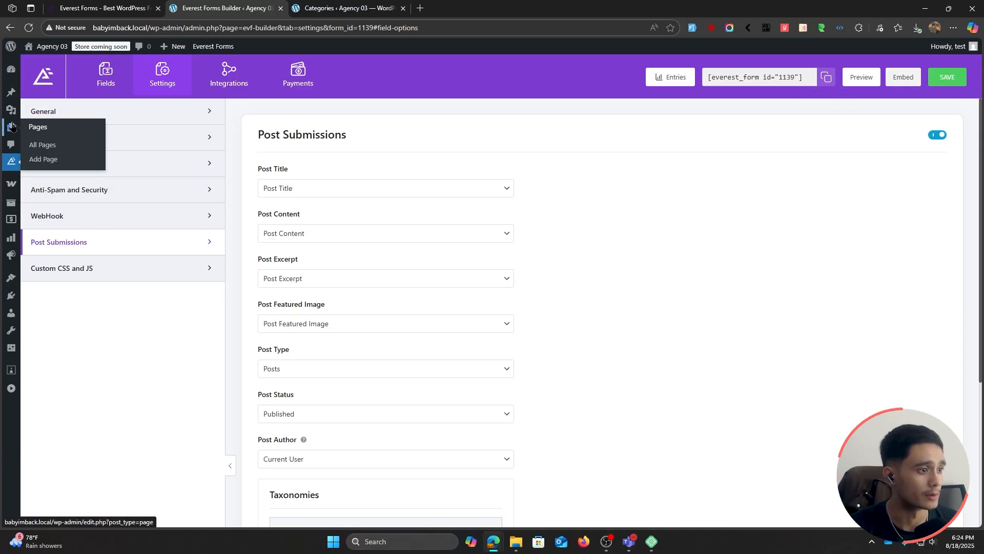
{"action": "left_click", "coordinate": [56, 145]}
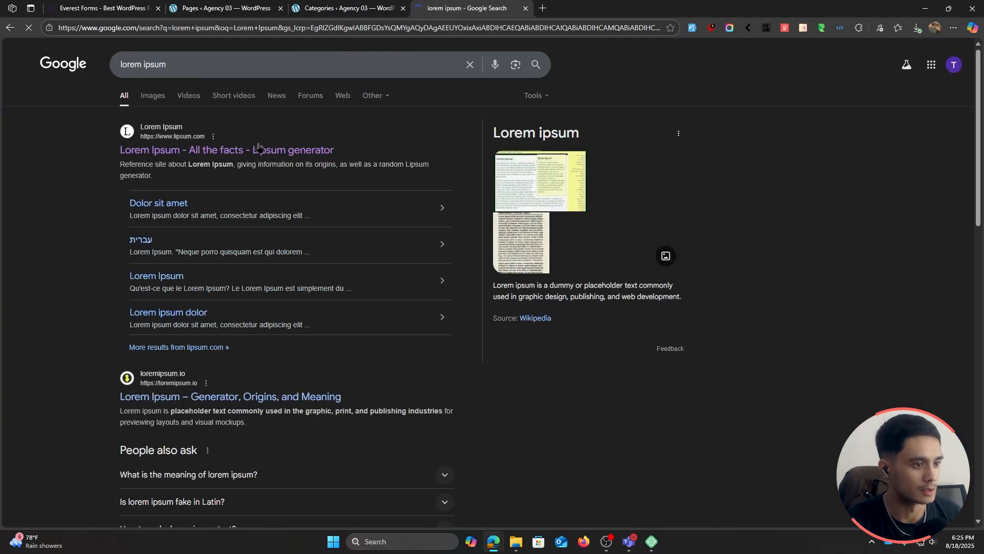
Step: Open the lipsum.com site from the lorem ipsum search results and close the Categories tab, returning to the Pages list
{"action": "left_click", "coordinate": [258, 150]}
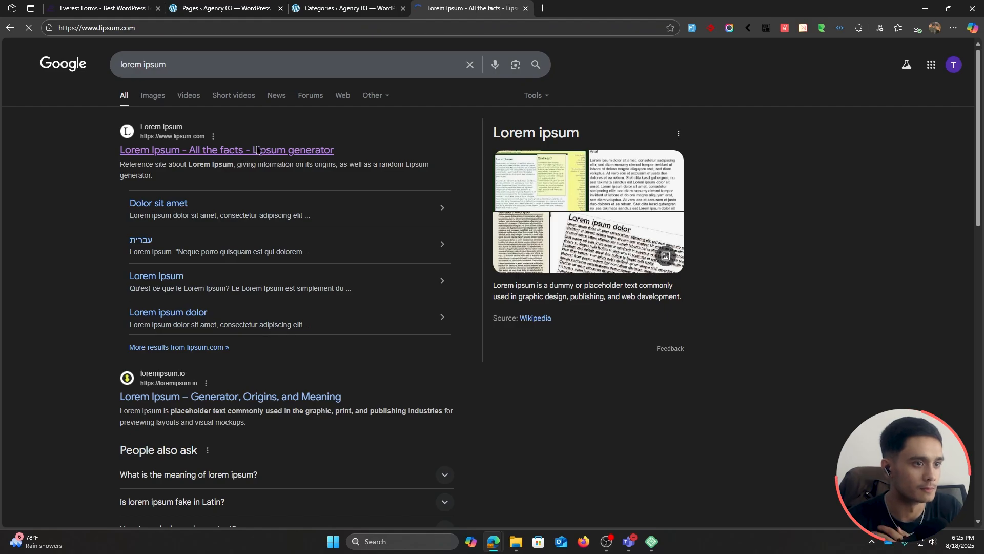
{"action": "left_click", "coordinate": [317, 6]}
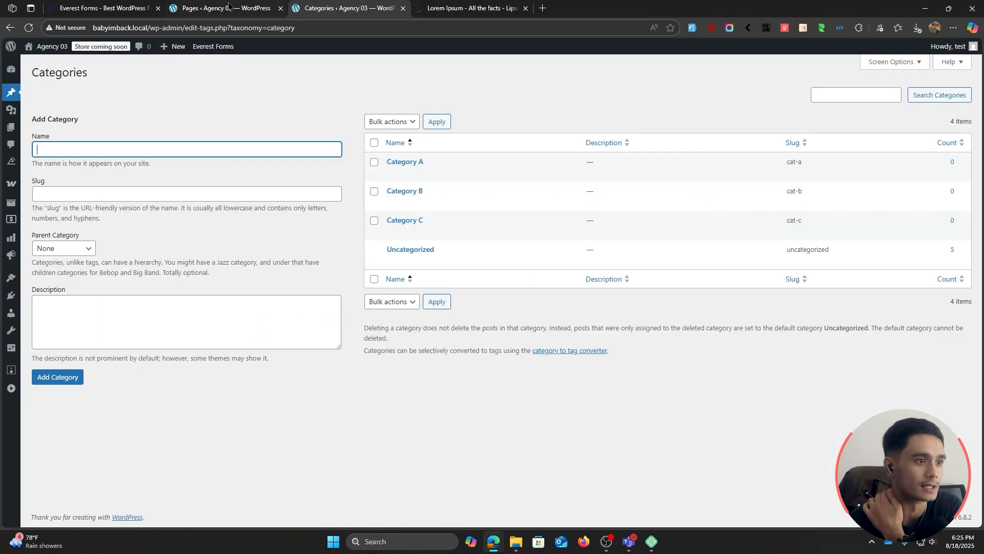
{"action": "left_click", "coordinate": [215, 8]}
{"action": "left_click", "coordinate": [353, 7]}
{"action": "left_click", "coordinate": [403, 9]}
{"action": "left_click", "coordinate": [192, 11]}
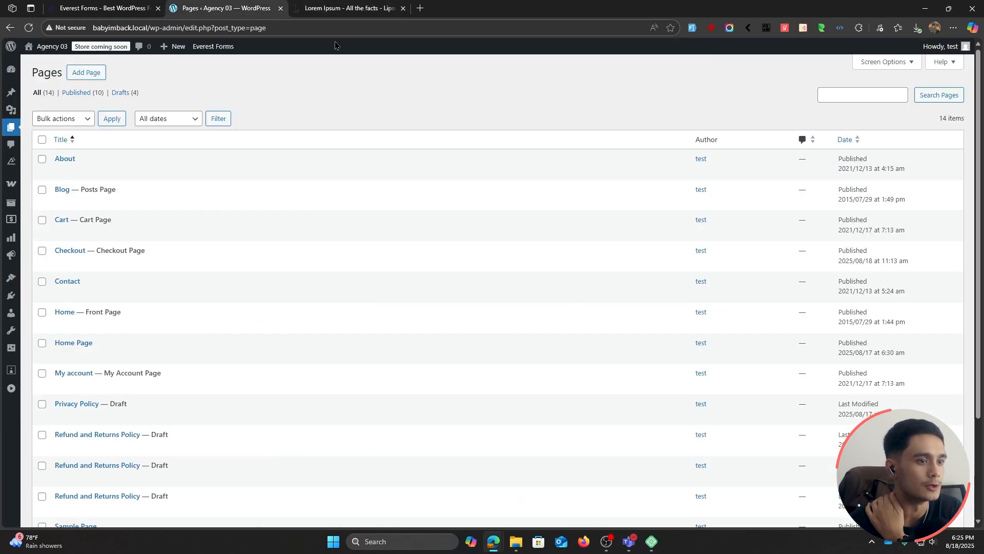
Step: Add a new page and title it "Post Submission"
{"action": "left_click", "coordinate": [88, 75]}
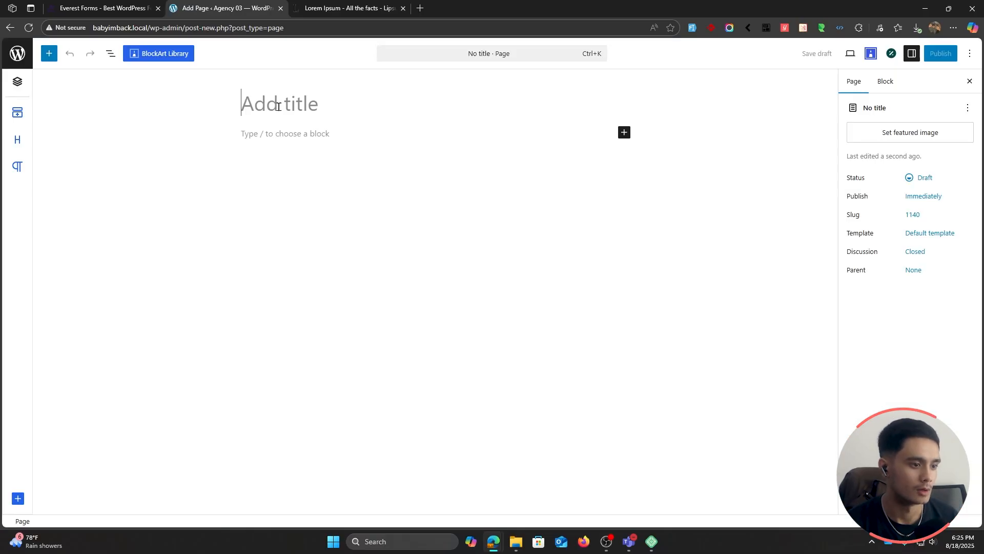
{"action": "type", "text": "FOrm"}
{"action": "key", "text": "ctrl+a"}
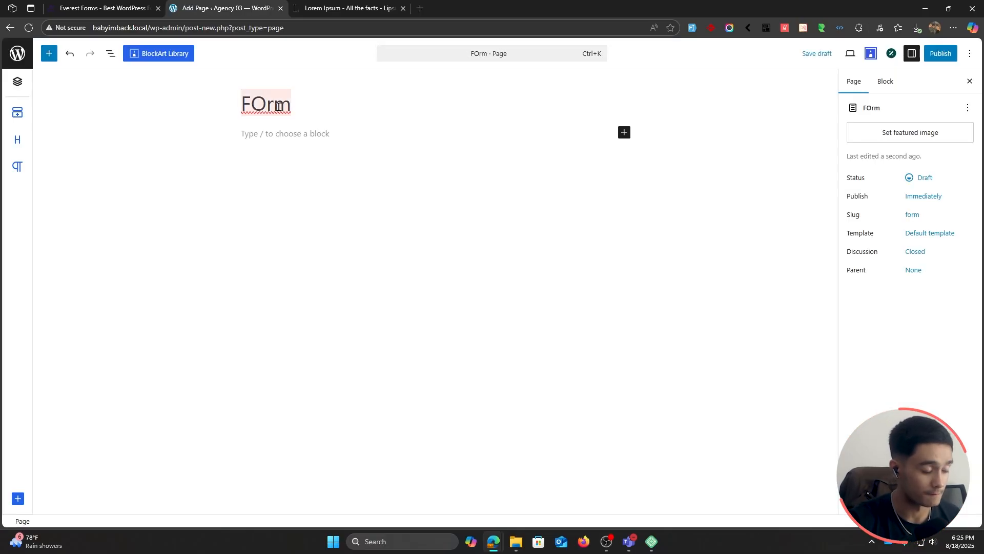
{"action": "key", "text": "BackSpace"}
{"action": "type", "text": "Post Submission"}
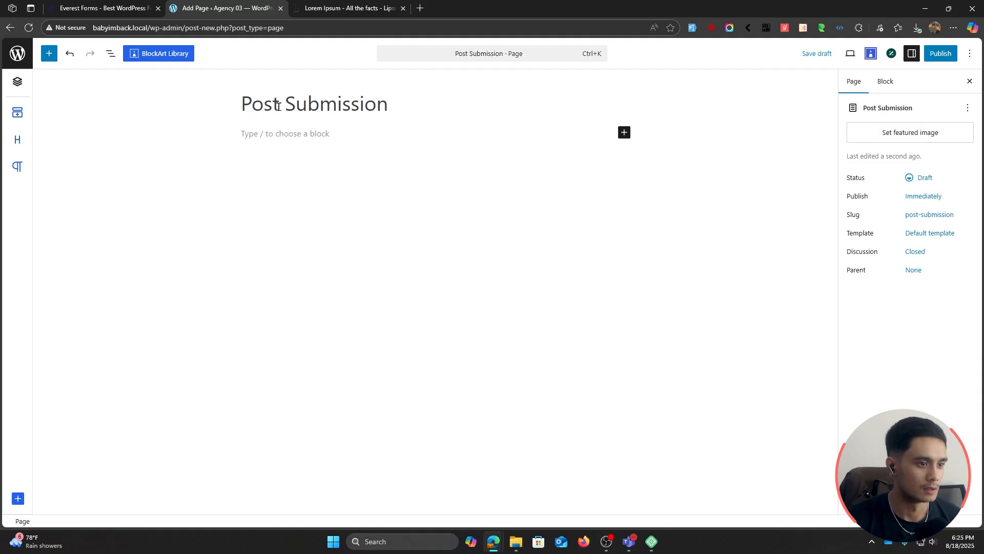
Step: Insert a BlockArt Section below the page title with a layout of three equal columns
{"action": "left_click", "coordinate": [285, 133]}
{"action": "left_click", "coordinate": [49, 53]}
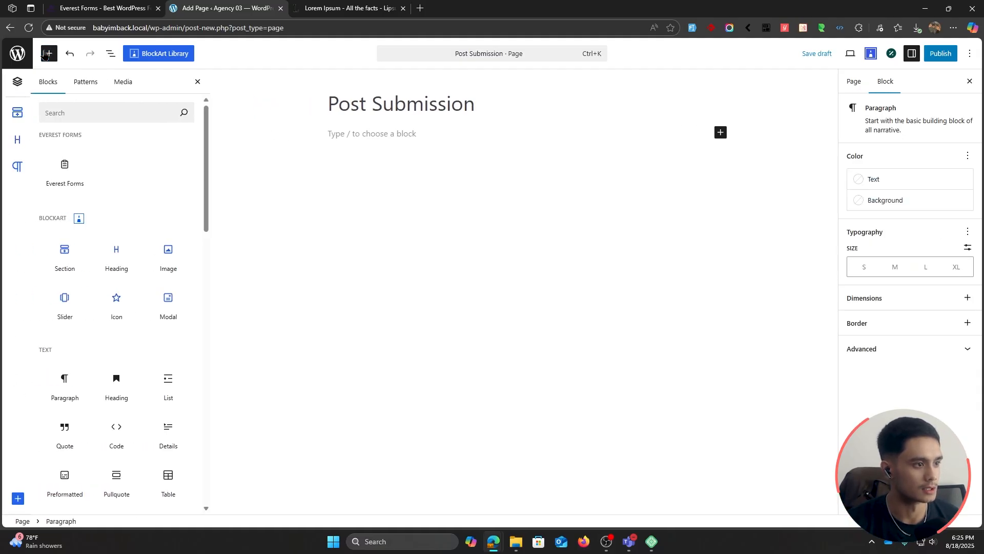
{"action": "left_click_drag", "start_coordinate": [67, 251], "coordinate": [362, 152]}
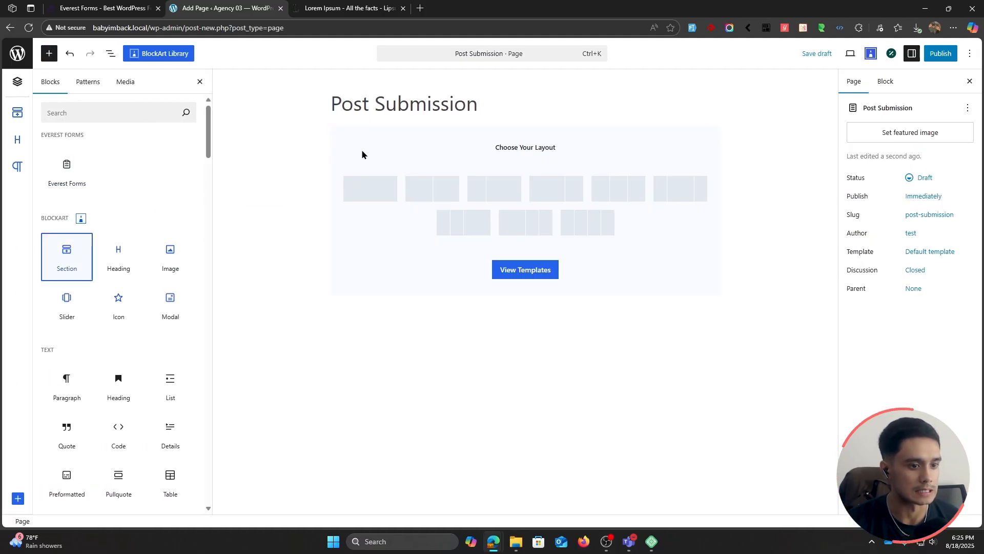
{"action": "left_click", "coordinate": [616, 200]}
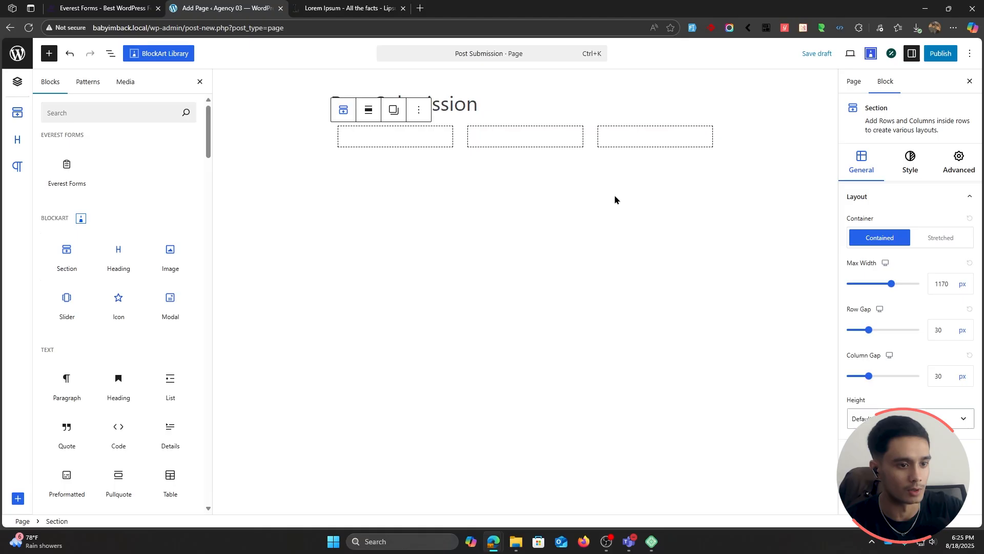
Step: Add a Shortcode block to the section's middle column containing [everest_form id="1139"]
{"action": "left_click", "coordinate": [513, 142]}
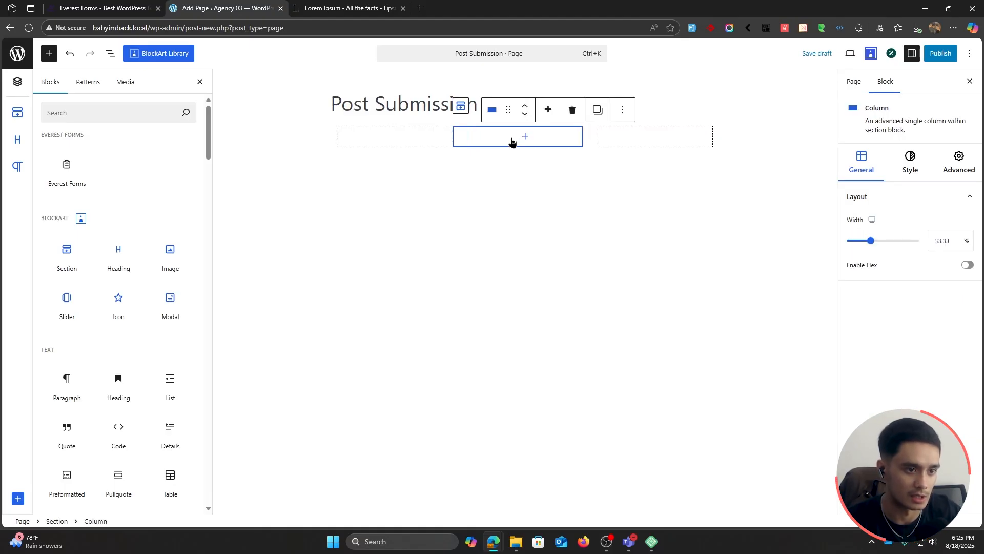
{"action": "left_click", "coordinate": [511, 142]}
{"action": "type", "text": "short"}
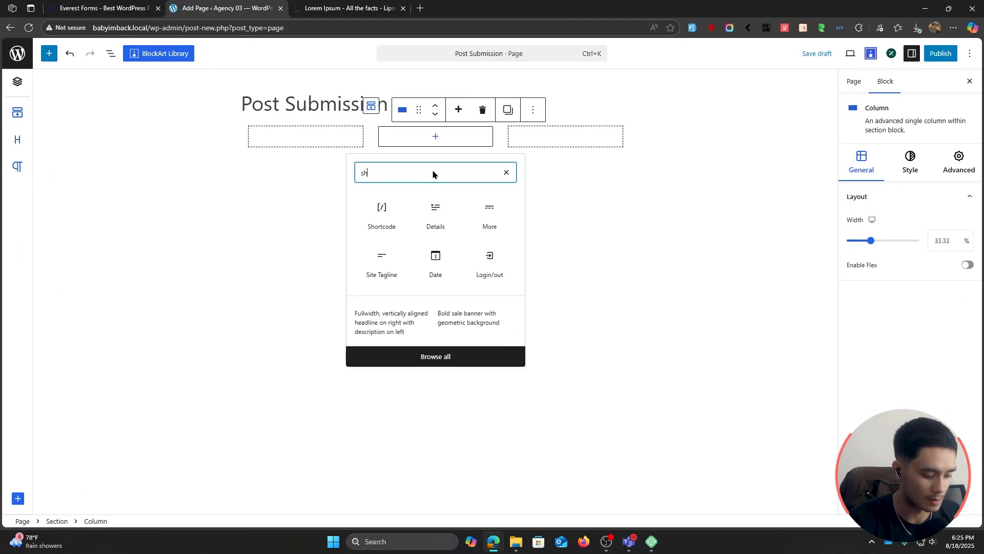
{"action": "left_click", "coordinate": [381, 229]}
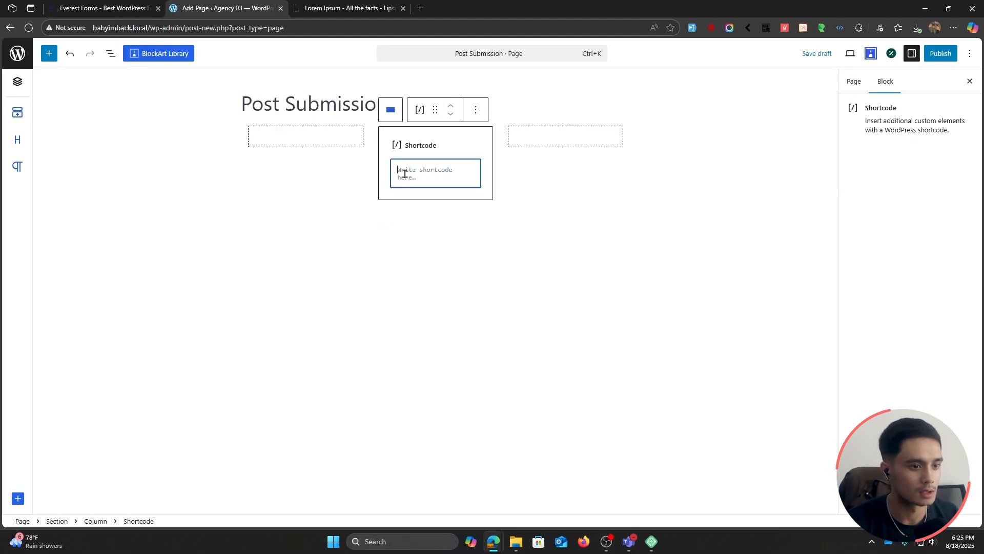
{"action": "type", "text": "[everest_form id=\"1139\"]"}
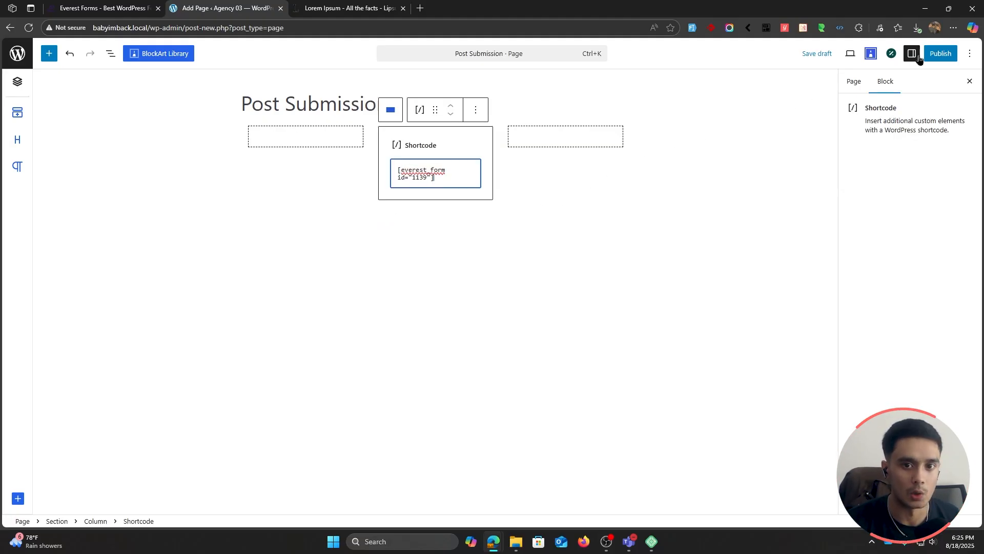
Step: Publish the Post Submission page and review the embedded form on the live page
{"action": "left_click", "coordinate": [940, 53]}
{"action": "left_click", "coordinate": [938, 54]}
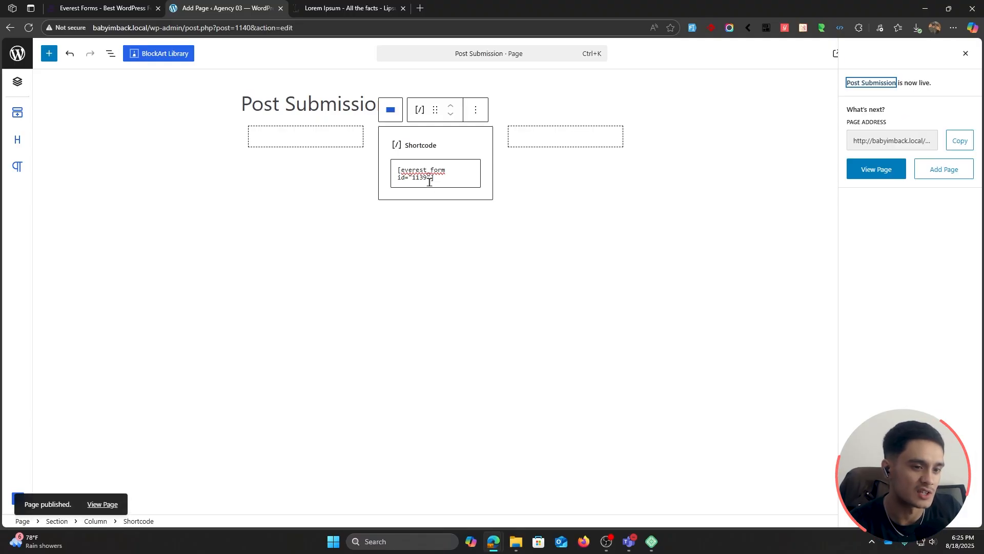
{"action": "left_click", "coordinate": [871, 170]}
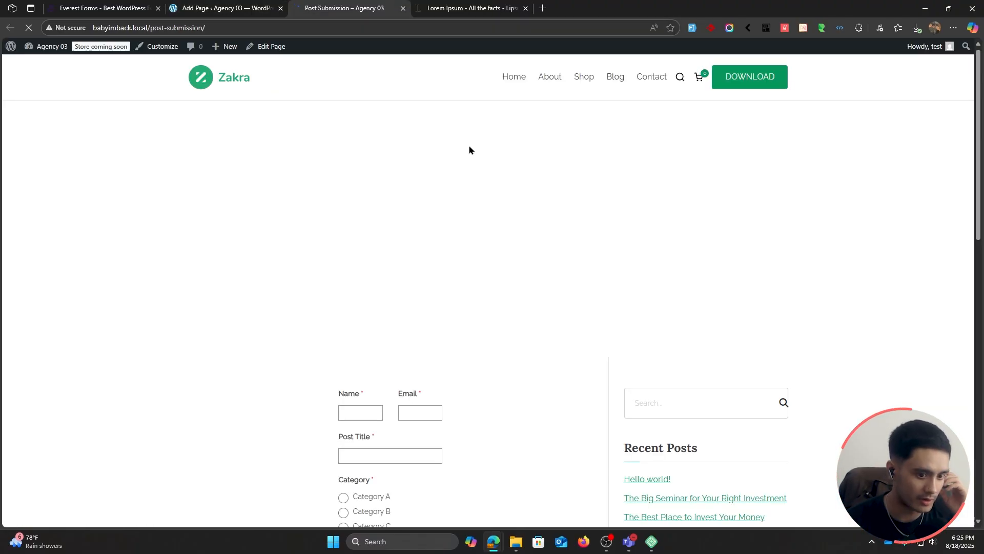
{"action": "scroll", "coordinate": [469, 149], "scroll_direction": "down", "scroll_amount": 5}
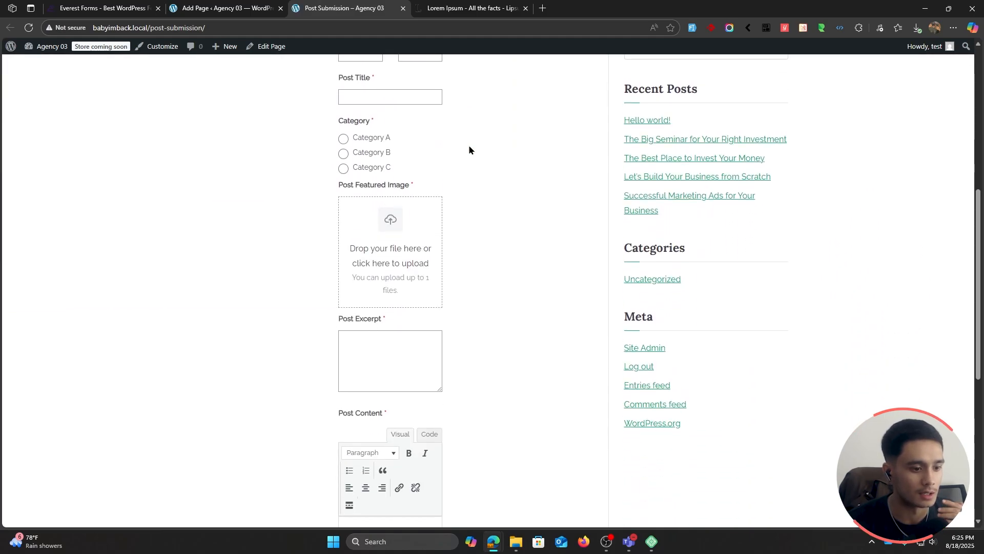
{"action": "scroll", "coordinate": [469, 144], "scroll_direction": "down", "scroll_amount": 3}
{"action": "scroll", "coordinate": [485, 217], "scroll_direction": "up", "scroll_amount": 5}
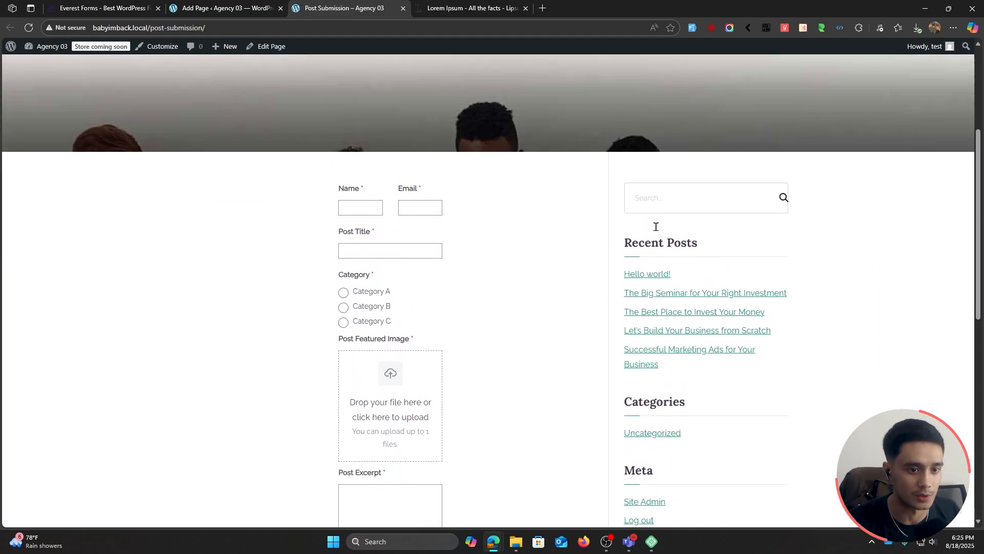
Step: Delete the empty columns on both sides of the shortcode column and save the page
{"action": "left_click", "coordinate": [251, 10]}
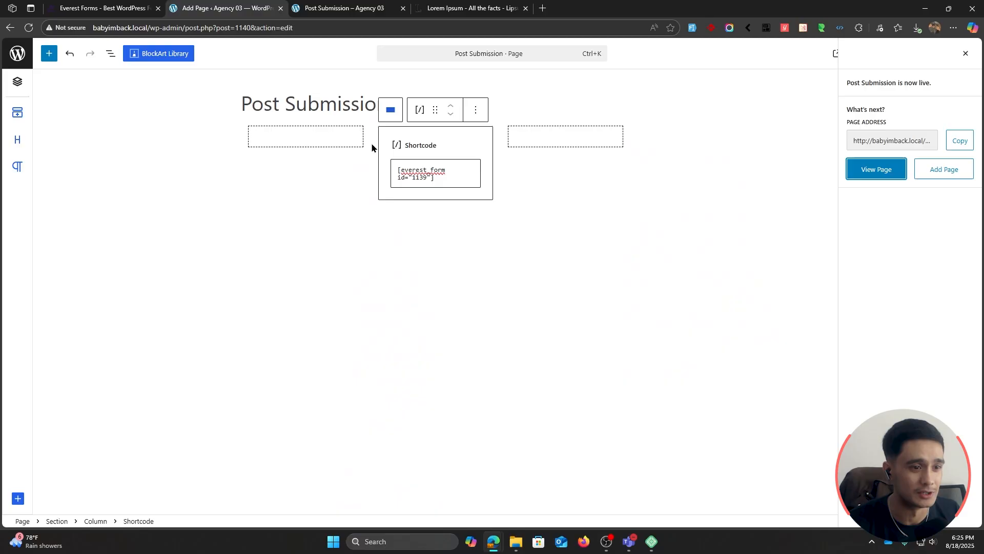
{"action": "left_click", "coordinate": [276, 145]}
{"action": "left_click", "coordinate": [353, 110]}
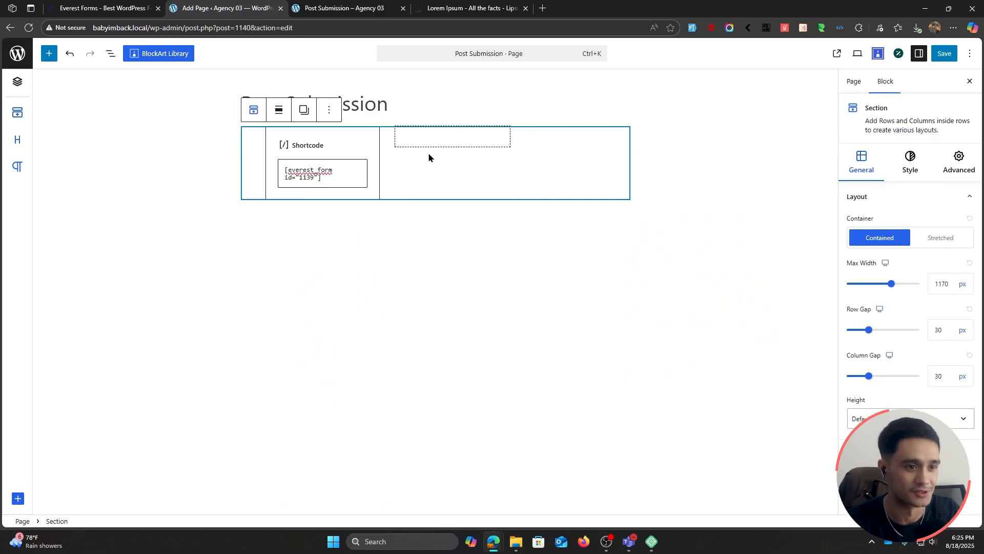
{"action": "left_click", "coordinate": [429, 153]}
{"action": "left_click", "coordinate": [483, 108]}
{"action": "left_click", "coordinate": [945, 53]}
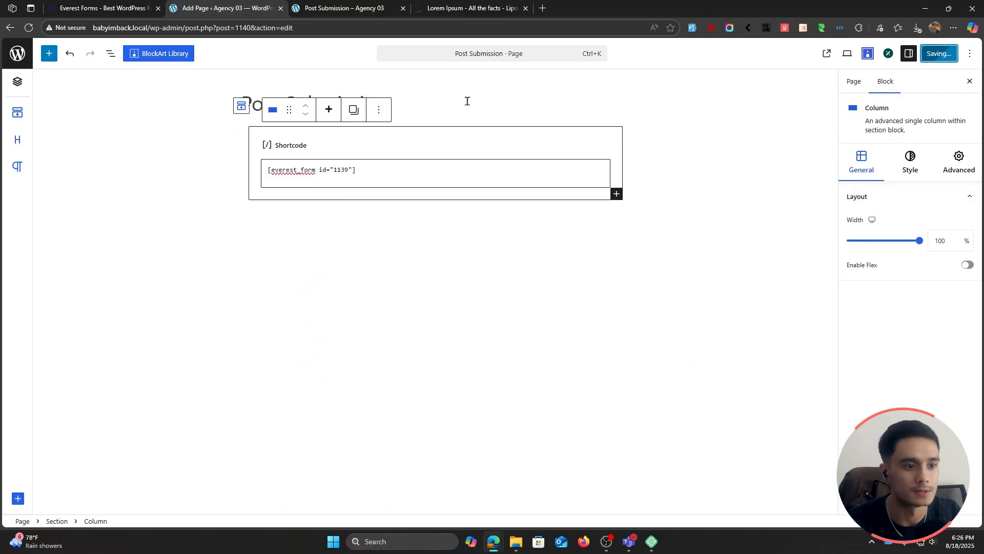
Step: Fill in the submitter's name and e-mail on the live form, with post title "How to live your life to the Fullest? 5 Best Ways"
{"action": "left_click", "coordinate": [345, 8]}
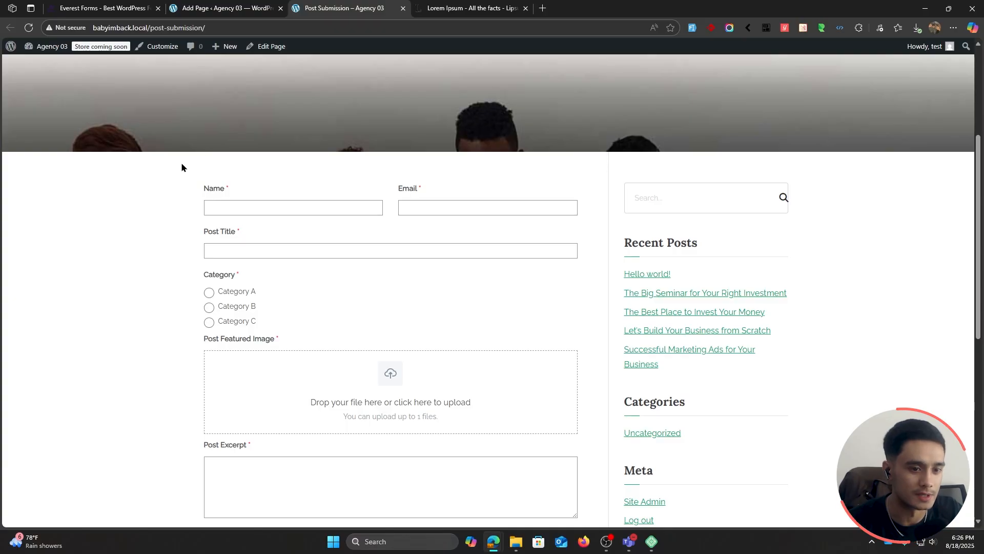
{"action": "left_click", "coordinate": [293, 212]}
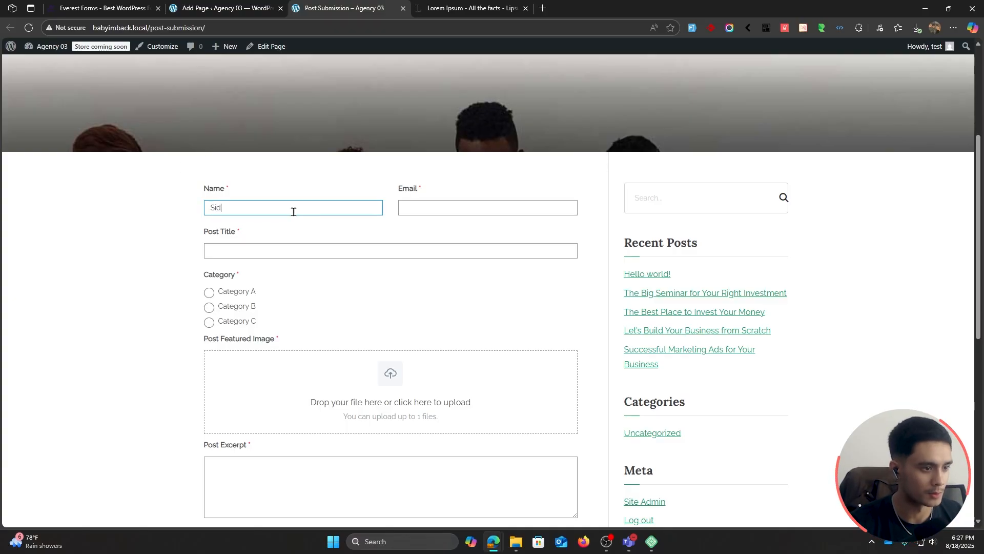
{"action": "key", "text": "Tab"}
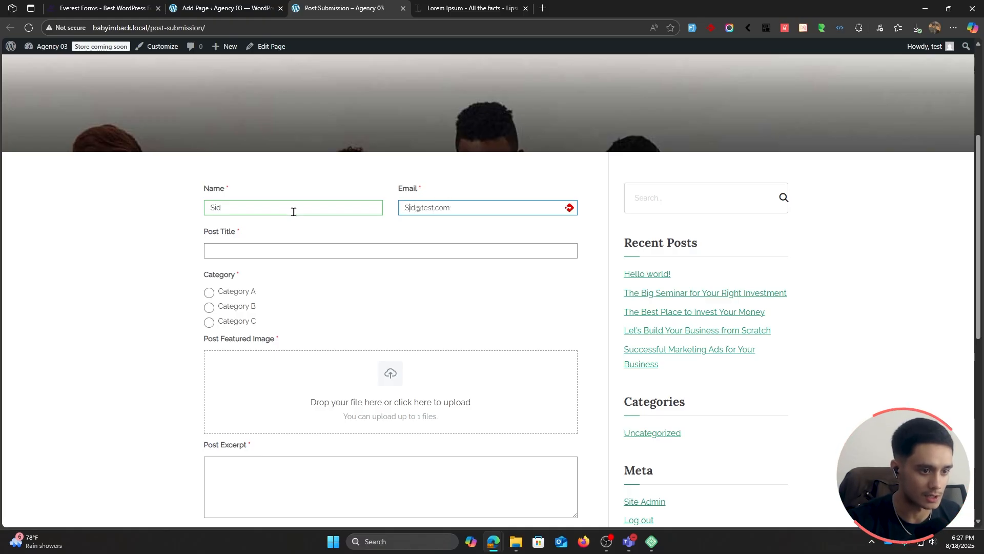
{"action": "key", "text": "BackSpace"}
{"action": "type", "text": "s"}
{"action": "left_click", "coordinate": [278, 257]}
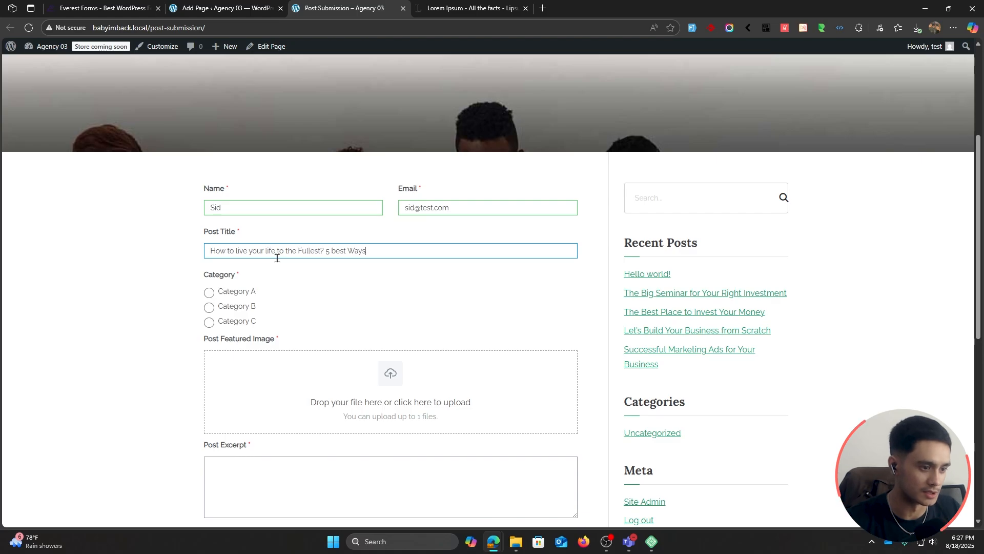
{"action": "type", "text": "B"}
{"action": "left_click", "coordinate": [349, 278]}
{"action": "scroll", "coordinate": [349, 277], "scroll_direction": "down", "scroll_amount": 2}
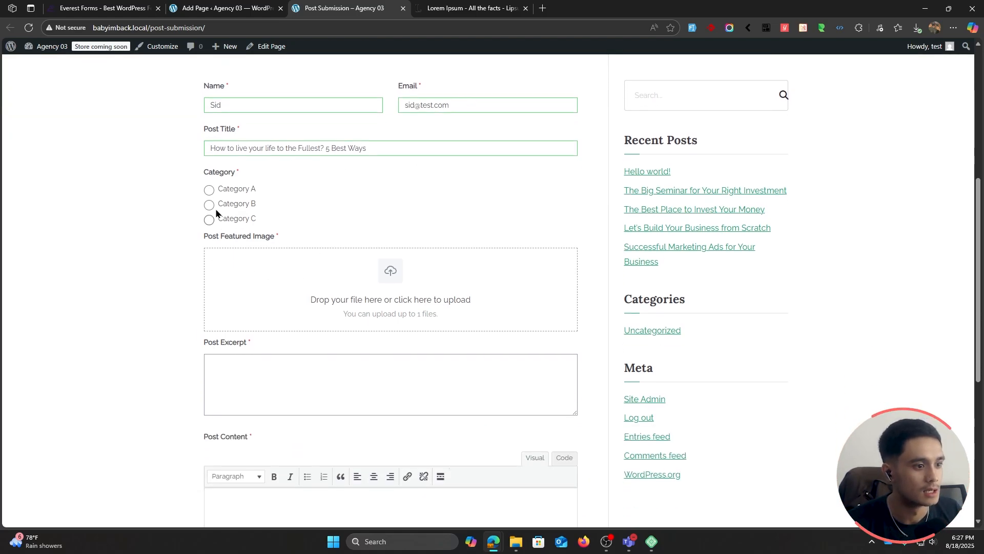
{"action": "left_click", "coordinate": [363, 286]}
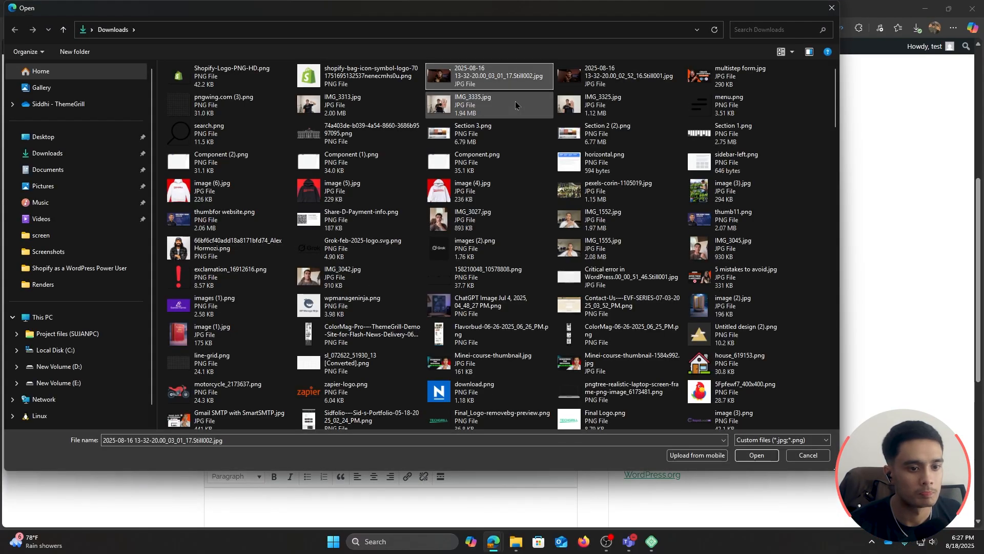
{"action": "left_click", "coordinate": [756, 455]}
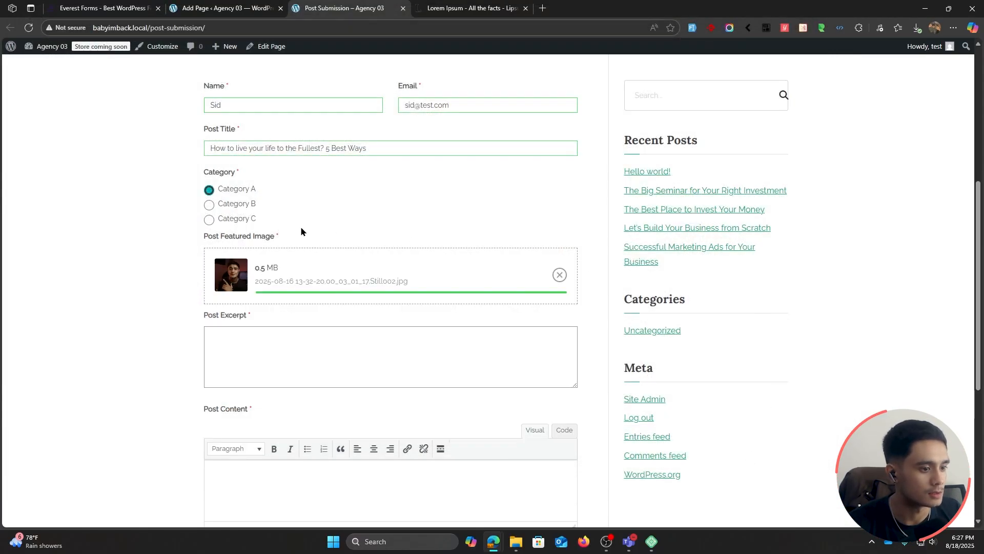
Step: Copy the "What is Lorem Ipsum?" paragraph from lipsum.com as text for the form's Post Excerpt
{"action": "scroll", "coordinate": [227, 285], "scroll_direction": "down", "scroll_amount": 1}
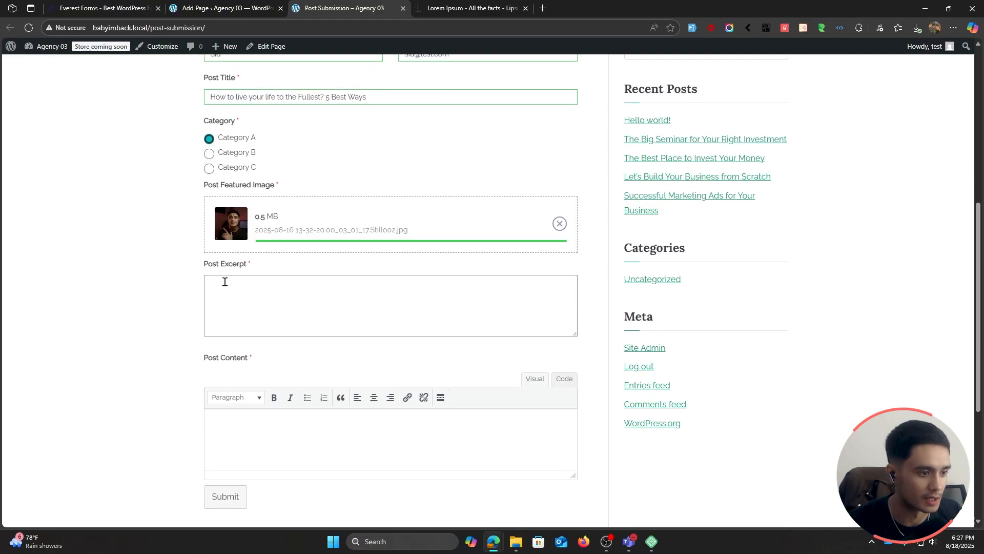
{"action": "left_click", "coordinate": [228, 290]}
{"action": "left_click", "coordinate": [468, 8]}
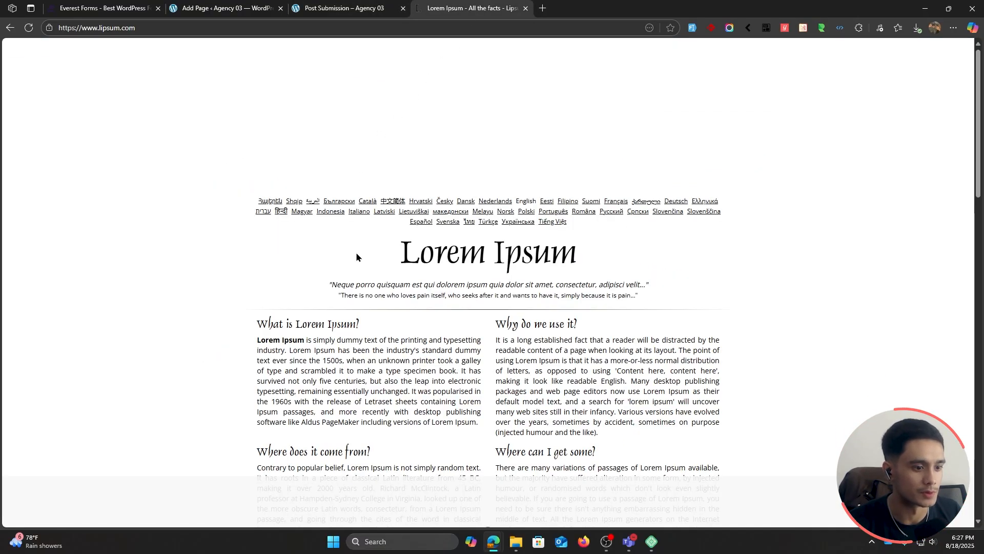
{"action": "scroll", "coordinate": [256, 256], "scroll_direction": "down", "scroll_amount": 2}
{"action": "left_click_drag", "start_coordinate": [257, 238], "coordinate": [481, 321]}
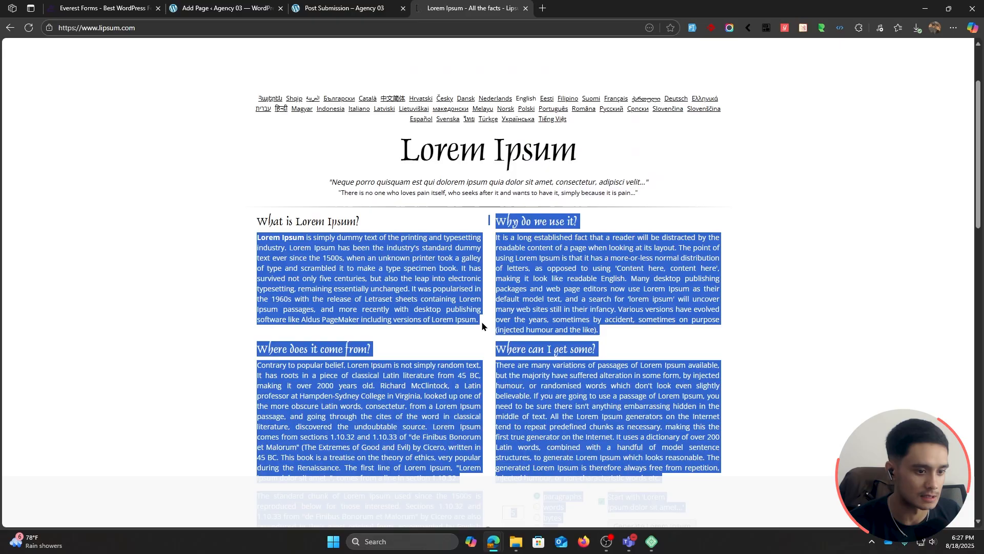
{"action": "left_click", "coordinate": [451, 311]}
{"action": "triple_click", "coordinate": [451, 312]}
{"action": "key", "text": "ctrl+c"}
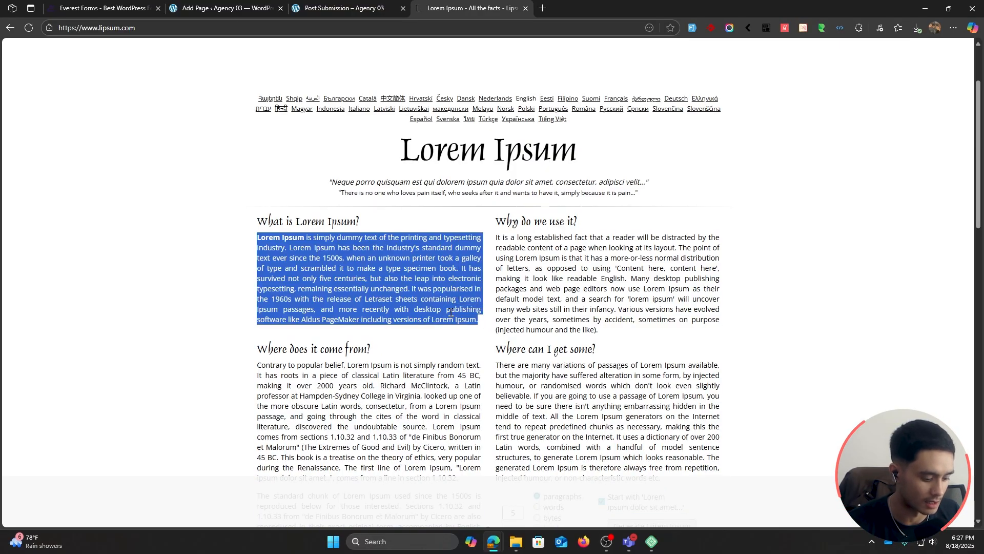
Step: Paste the copied paragraph into Post Excerpt on the live form, with the spelling "popularized", and enlarge the excerpt box
{"action": "key", "text": "ctrl+shift+Tab"}
{"action": "key", "text": "ctrl+v"}
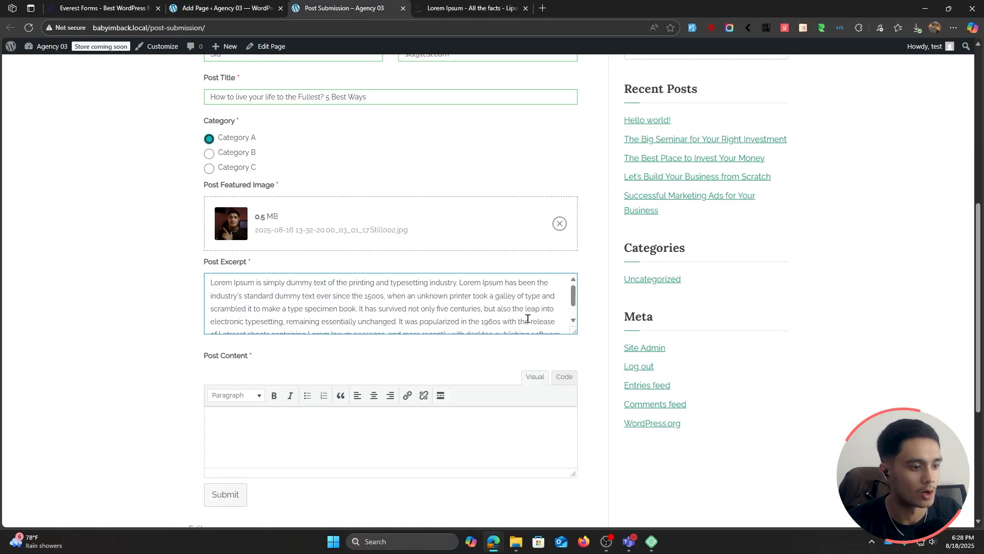
{"action": "scroll", "coordinate": [528, 316], "scroll_direction": "down", "scroll_amount": 1}
{"action": "left_click_drag", "start_coordinate": [575, 332], "coordinate": [574, 385]}
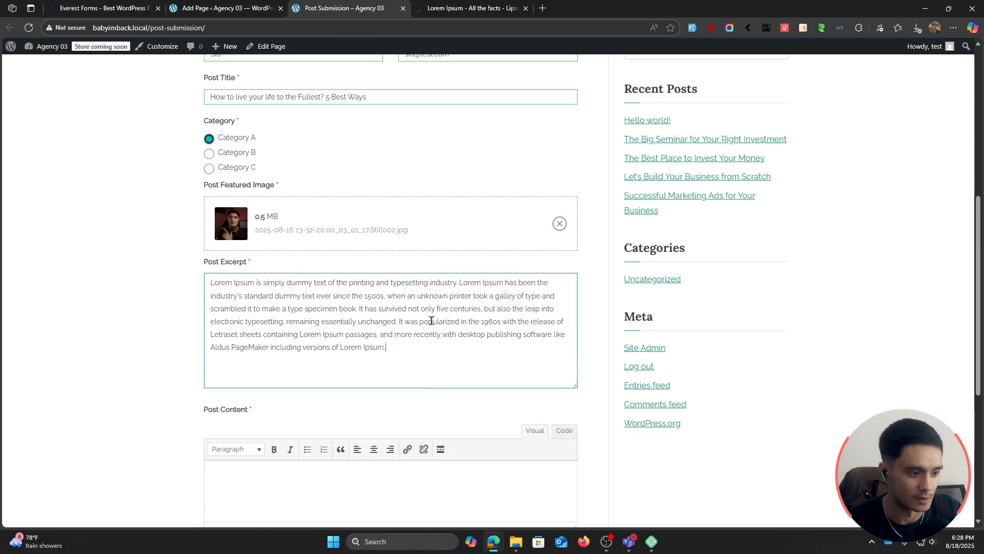
Step: Copy the "What is Lorem Ipsum?" heading together with its paragraph from lipsum.com as text for the form's Post Content
{"action": "scroll", "coordinate": [374, 307], "scroll_direction": "down", "scroll_amount": 2}
{"action": "scroll", "coordinate": [283, 263], "scroll_direction": "down", "scroll_amount": 2}
{"action": "left_click", "coordinate": [282, 274]}
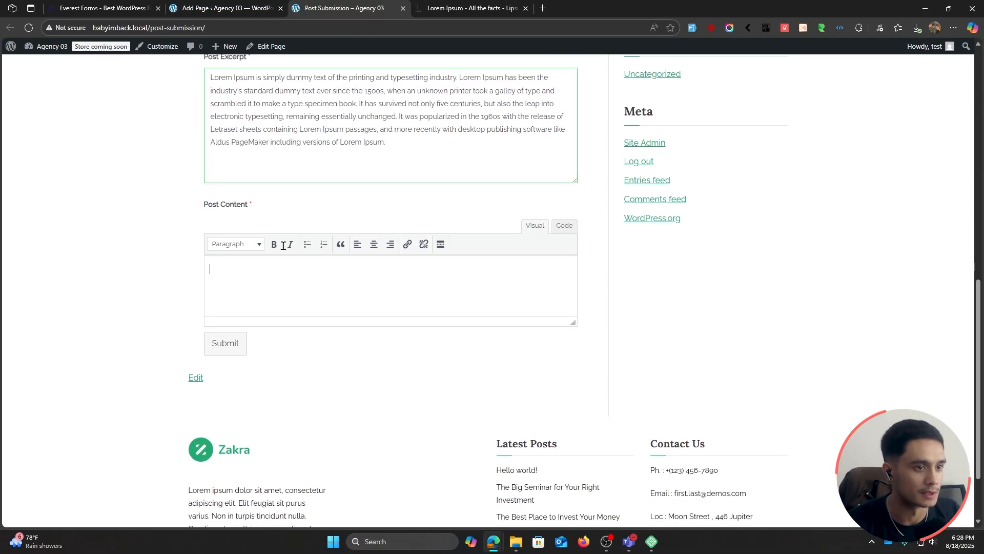
{"action": "left_click", "coordinate": [461, 6]}
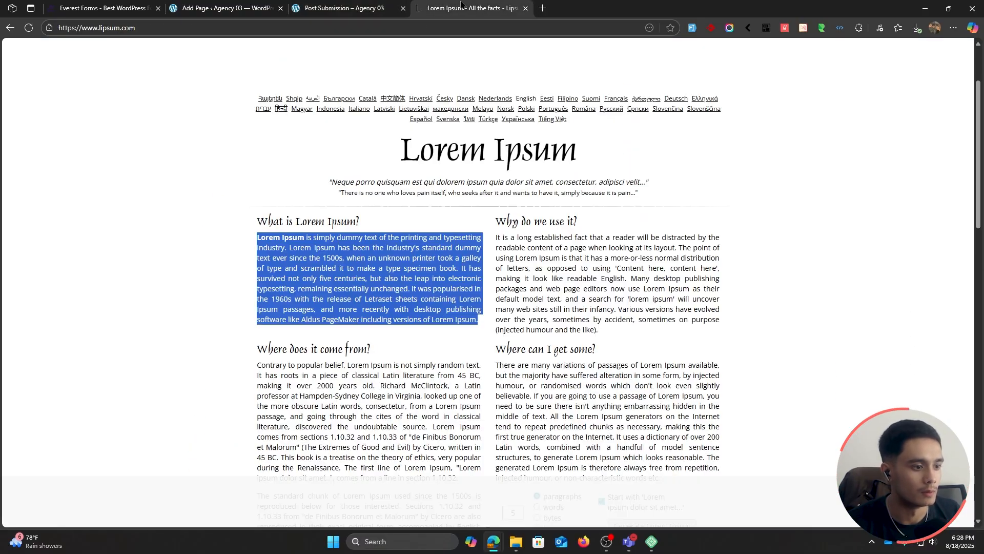
{"action": "left_click", "coordinate": [267, 236]}
{"action": "left_click_drag", "start_coordinate": [257, 220], "coordinate": [477, 320]}
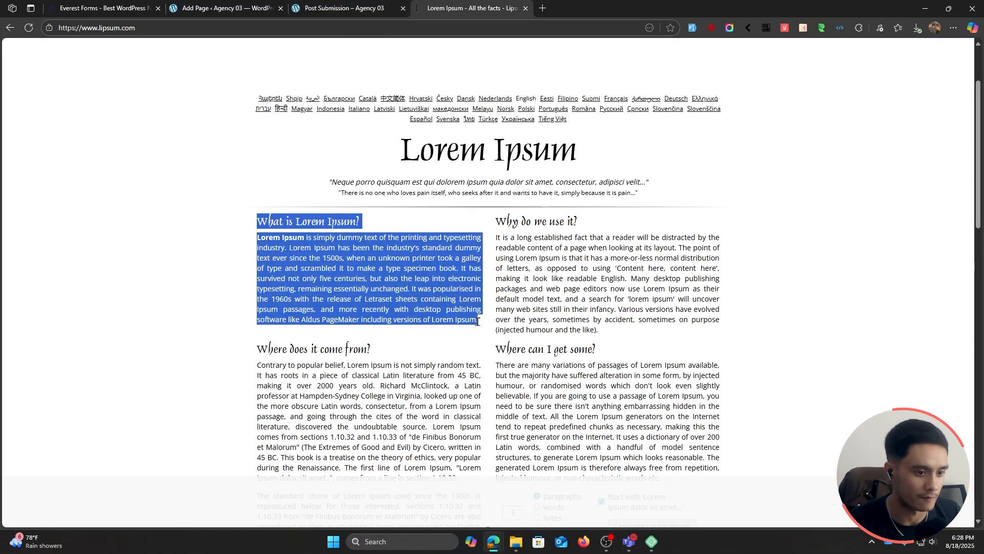
{"action": "right_click", "coordinate": [480, 326]}
{"action": "left_click", "coordinate": [507, 288]}
Step: Paste the copied heading and paragraph into the Post Content editor and make the editor taller to show all the text
{"action": "left_click", "coordinate": [292, 6]}
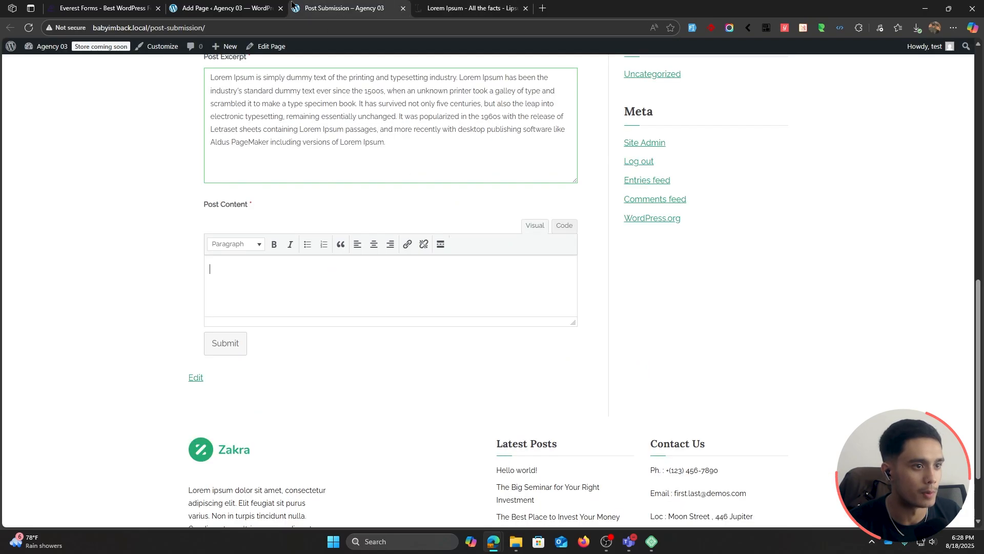
{"action": "left_click", "coordinate": [288, 276]}
{"action": "key", "text": "ctrl+v"}
{"action": "left_click_drag", "start_coordinate": [575, 323], "coordinate": [588, 487]}
Step: Centre the "What is Lorem Ipsum?" heading and add a bulleted list with items 1, 2 and 3 below the paragraph
{"action": "left_click_drag", "start_coordinate": [361, 279], "coordinate": [207, 277]}
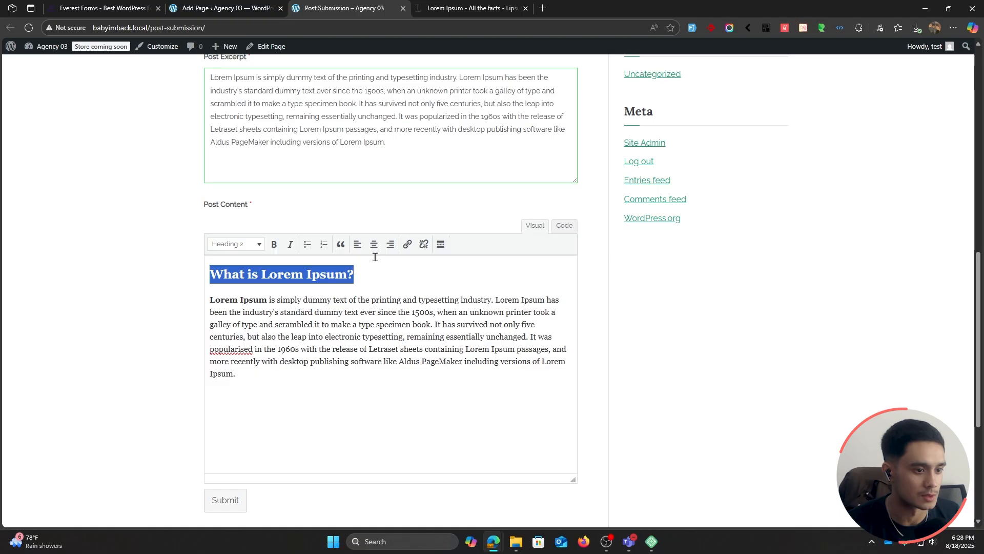
{"action": "left_click", "coordinate": [374, 244]}
{"action": "left_click", "coordinate": [332, 370]}
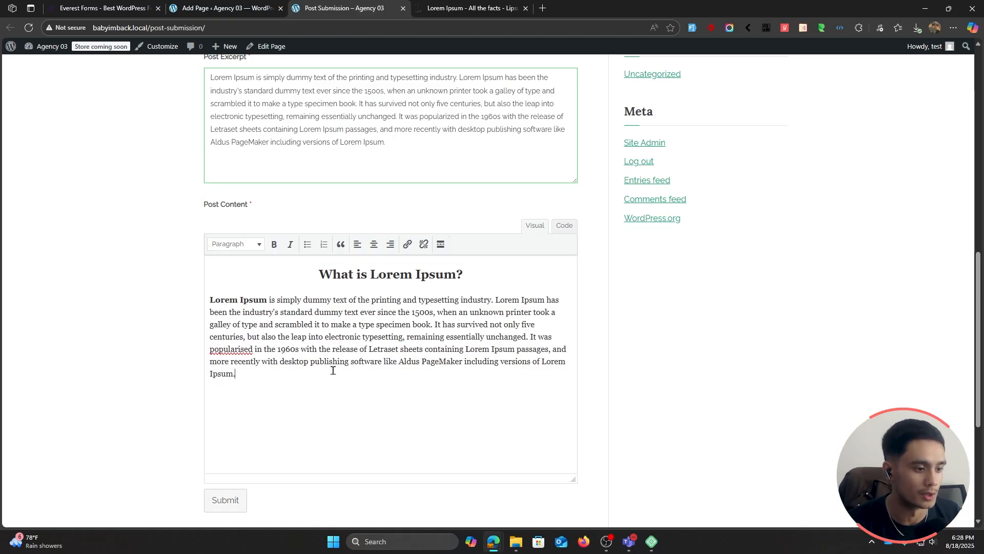
{"action": "key", "text": "Return"}
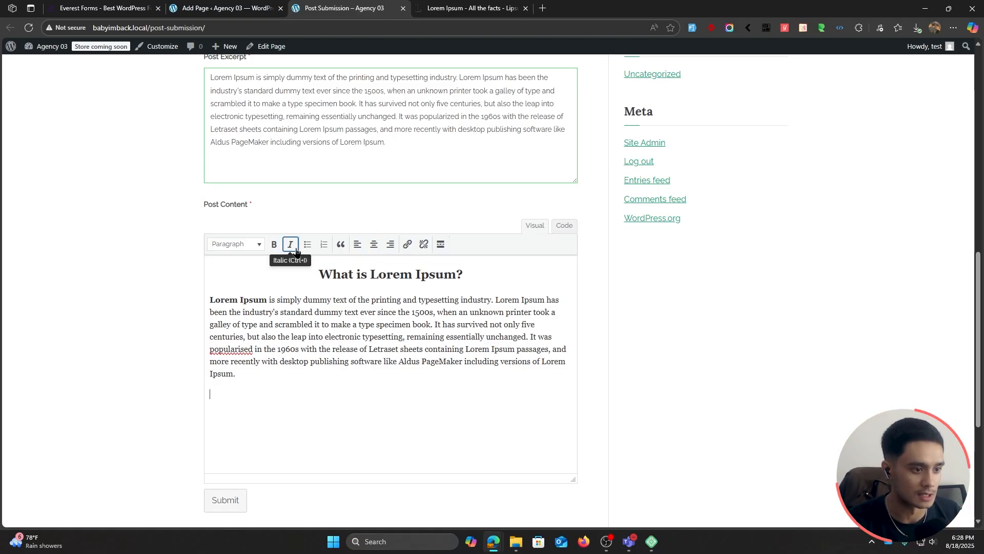
{"action": "left_click", "coordinate": [308, 244]}
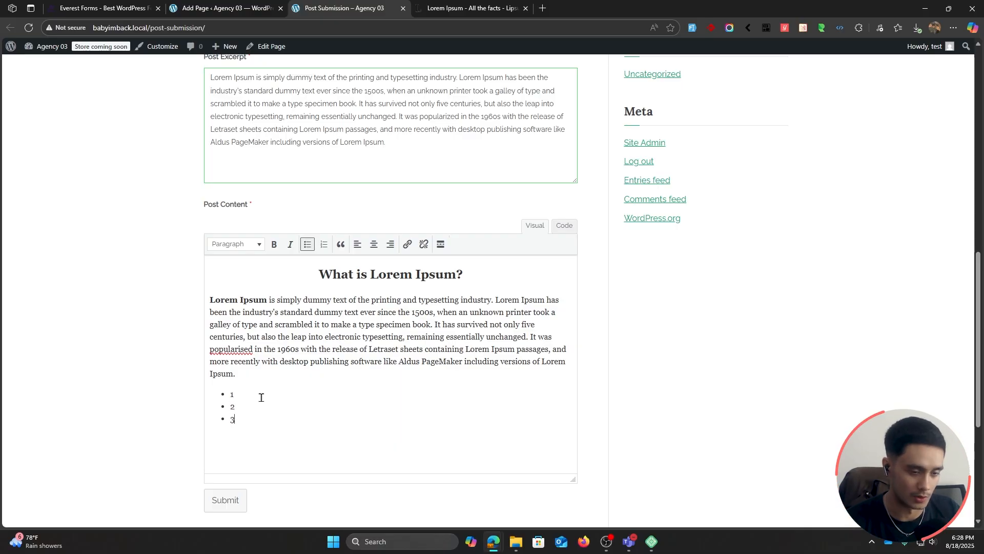
Step: Review the completed post submission form and submit it
{"action": "scroll", "coordinate": [261, 397], "scroll_direction": "down", "scroll_amount": 1}
{"action": "scroll", "coordinate": [155, 378], "scroll_direction": "up", "scroll_amount": 9}
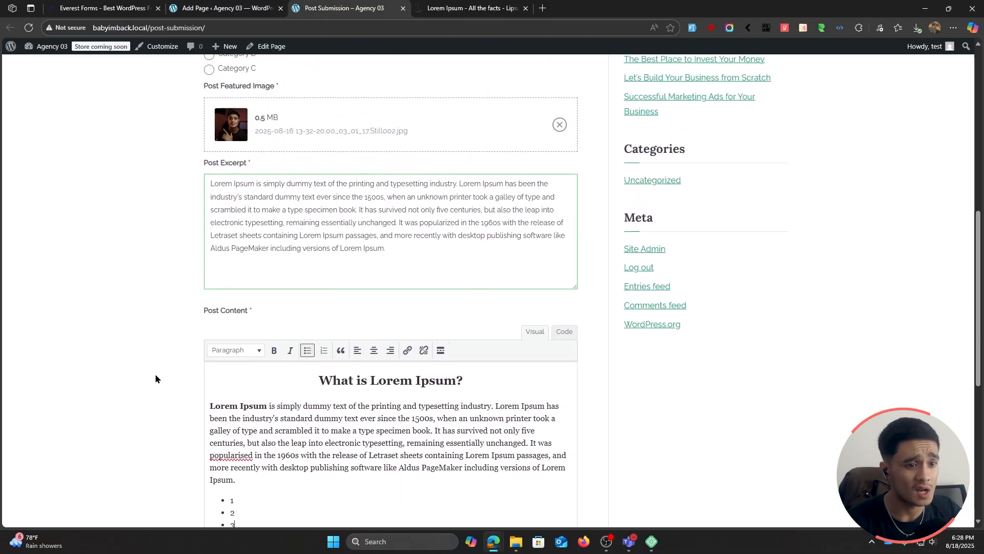
{"action": "scroll", "coordinate": [156, 379], "scroll_direction": "down", "scroll_amount": 6}
{"action": "scroll", "coordinate": [156, 378], "scroll_direction": "down", "scroll_amount": 3}
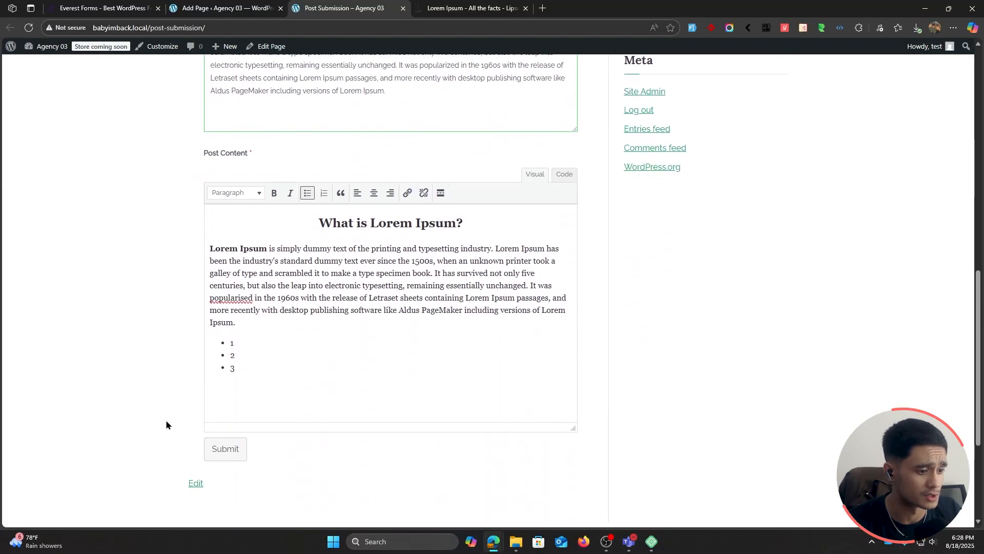
{"action": "left_click", "coordinate": [229, 453]}
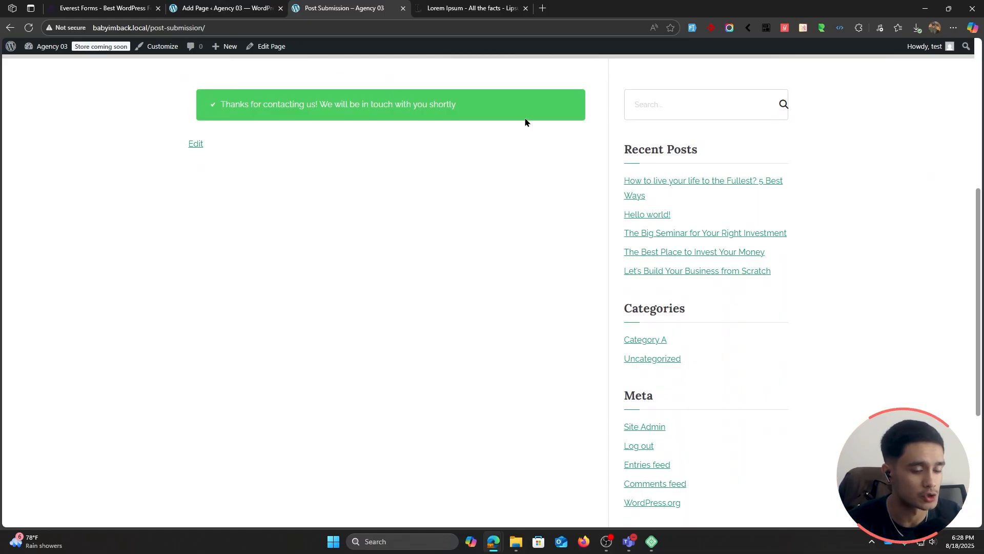
Step: Leave the page editor for the WordPress dashboard and open the Post Submission form in the Everest Forms builder
{"action": "left_click", "coordinate": [256, 9]}
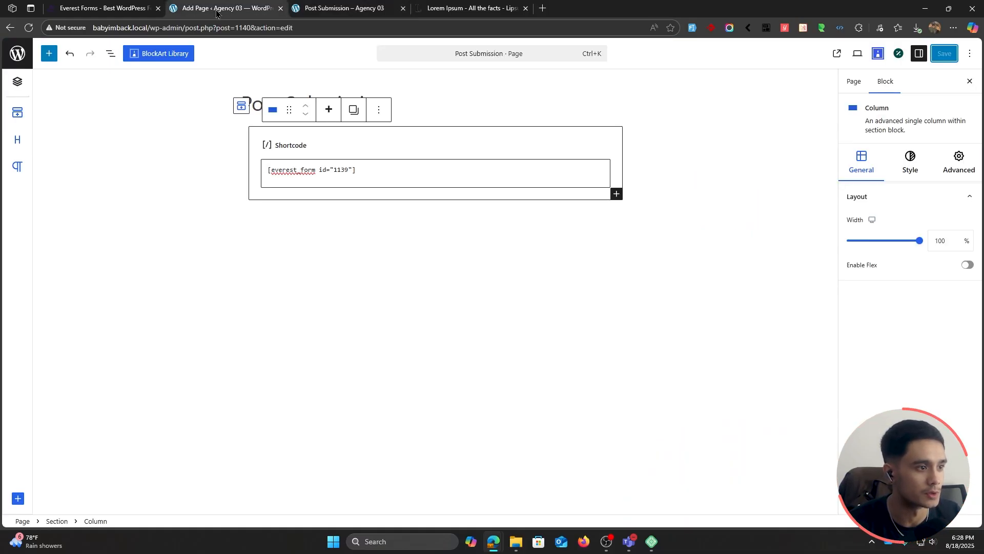
{"action": "left_click", "coordinate": [19, 55]}
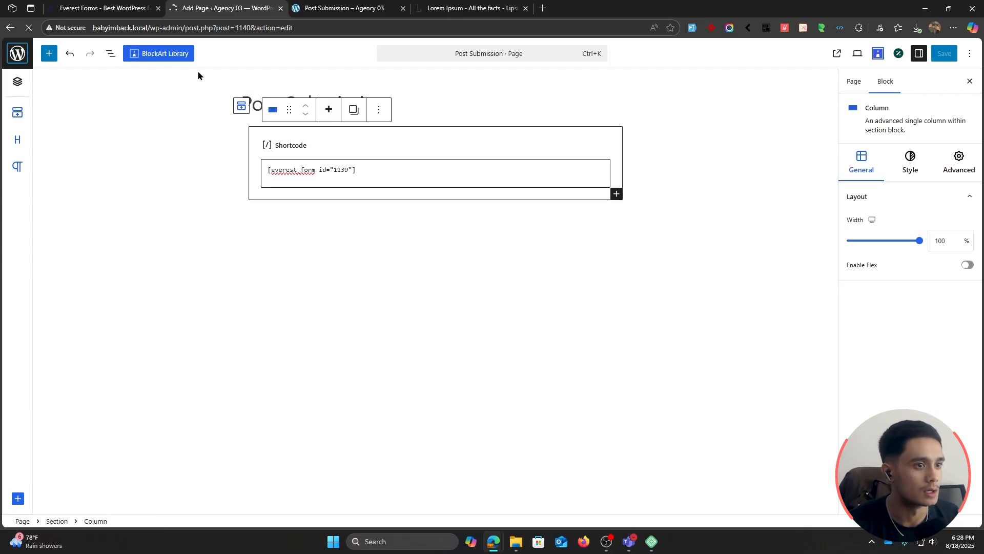
{"action": "left_click", "coordinate": [62, 199]}
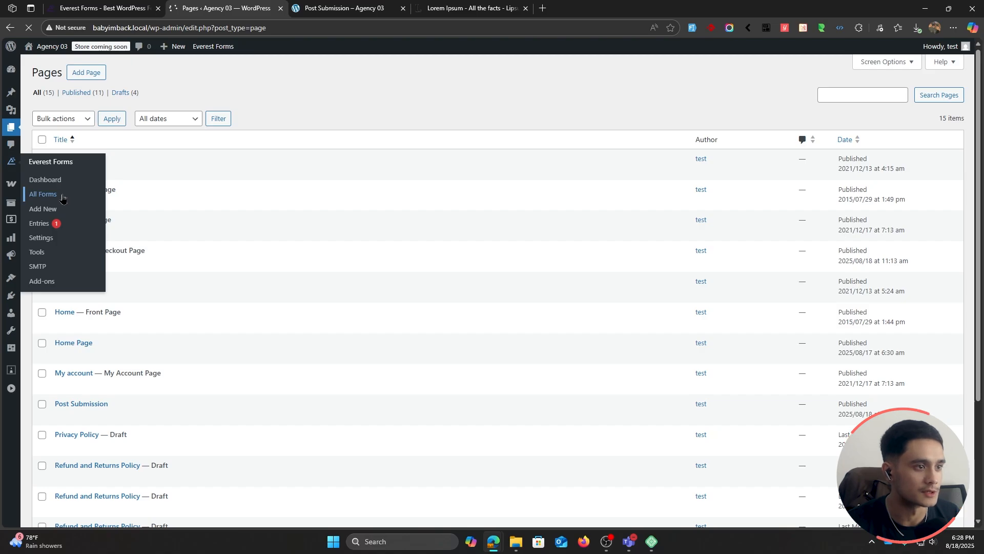
{"action": "left_click", "coordinate": [99, 281]}
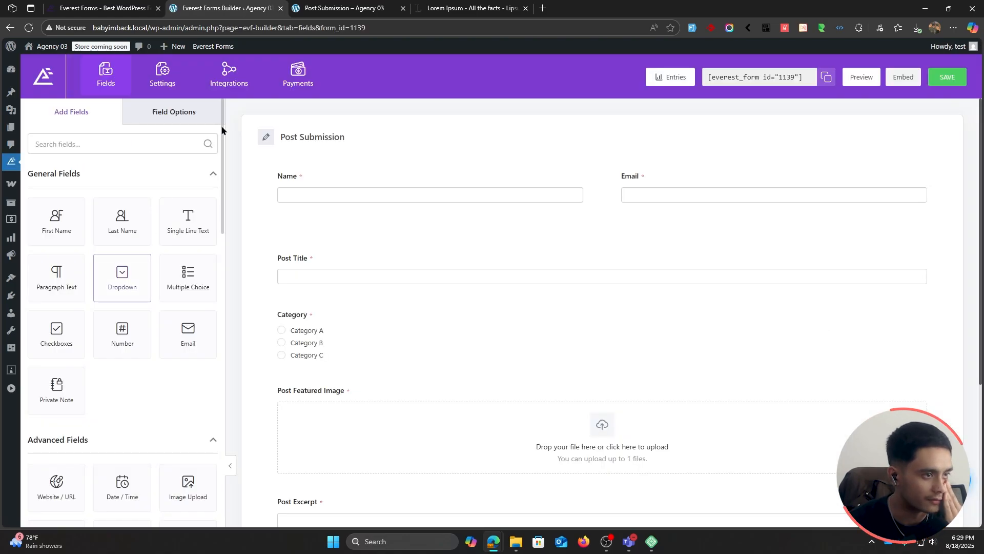
Step: Look through the form's general settings and examine the success message in its Confirmation settings
{"action": "left_click", "coordinate": [162, 84]}
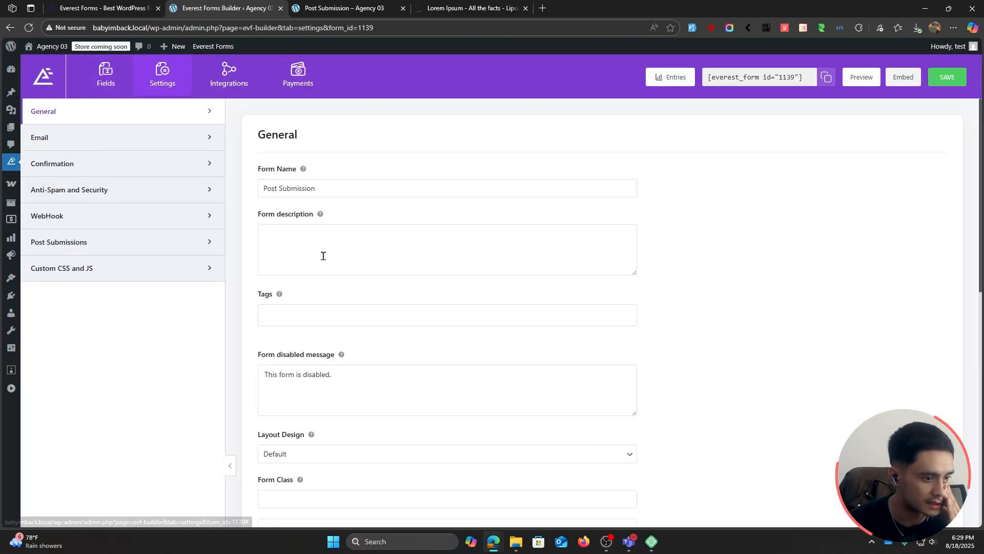
{"action": "scroll", "coordinate": [322, 254], "scroll_direction": "down", "scroll_amount": 6}
{"action": "scroll", "coordinate": [323, 256], "scroll_direction": "down", "scroll_amount": 5}
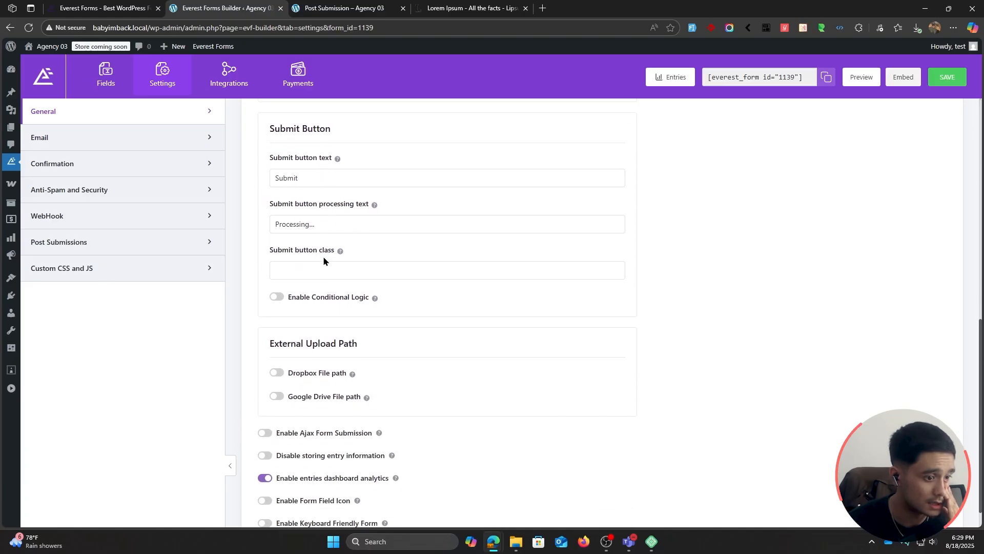
{"action": "scroll", "coordinate": [323, 259], "scroll_direction": "up", "scroll_amount": 11}
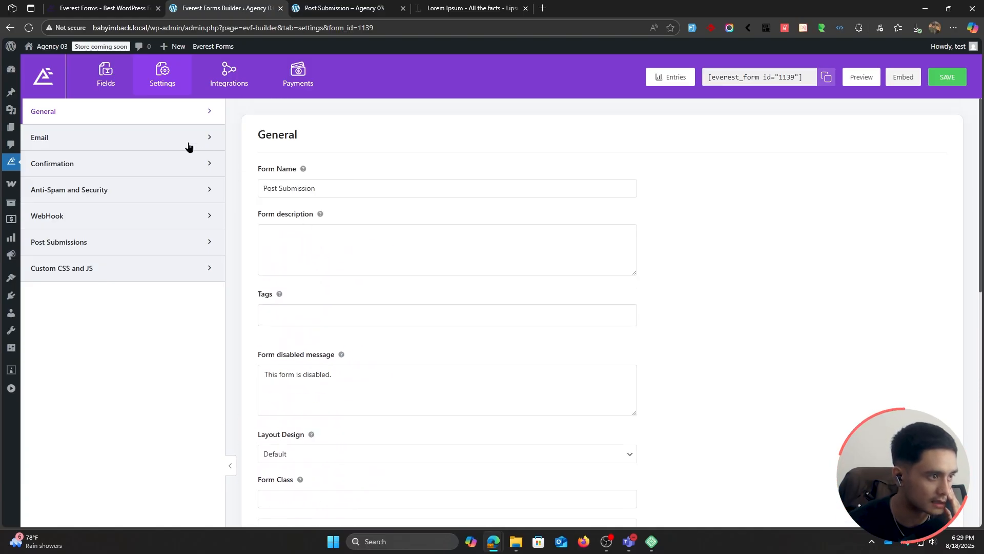
{"action": "left_click", "coordinate": [84, 165]}
{"action": "scroll", "coordinate": [515, 220], "scroll_direction": "down", "scroll_amount": 1}
{"action": "triple_click", "coordinate": [499, 263]}
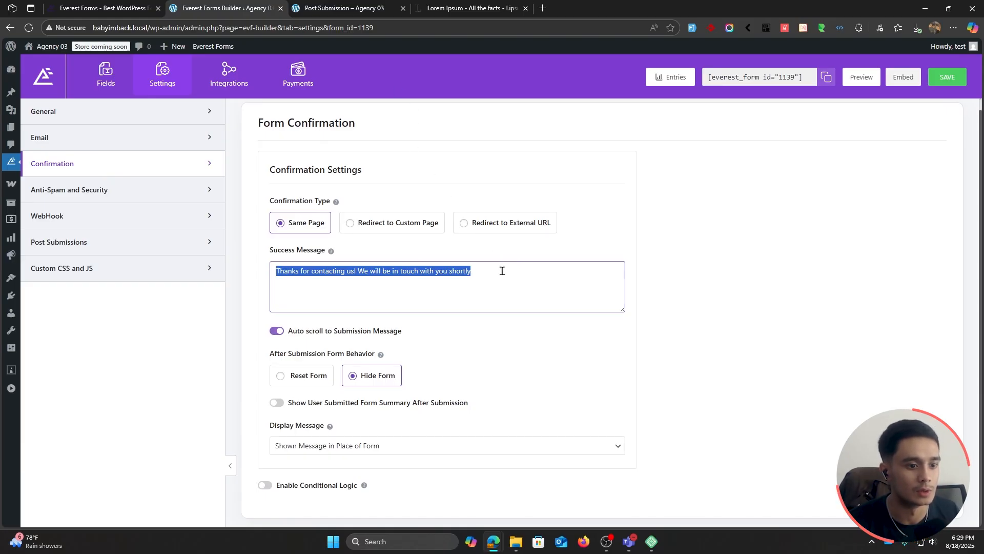
Step: Return to the live Post Submission page and open "How to live your life to the Fullest? 5 Best Ways" in a new tab
{"action": "left_click", "coordinate": [469, 7]}
{"action": "left_click", "coordinate": [300, 6]}
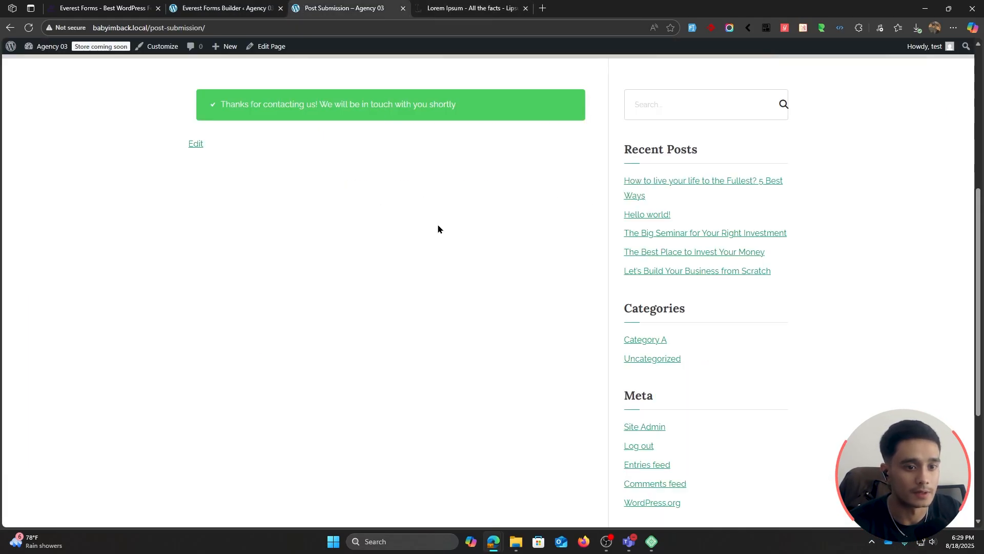
{"action": "scroll", "coordinate": [464, 398], "scroll_direction": "up", "scroll_amount": 5}
{"action": "scroll", "coordinate": [625, 220], "scroll_direction": "down", "scroll_amount": 4}
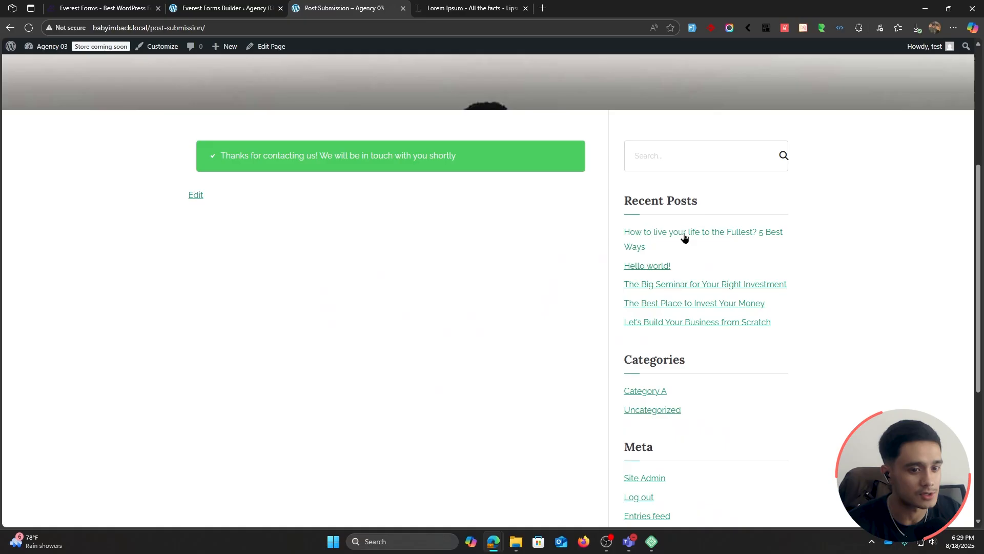
{"action": "middle_click", "coordinate": [664, 234]}
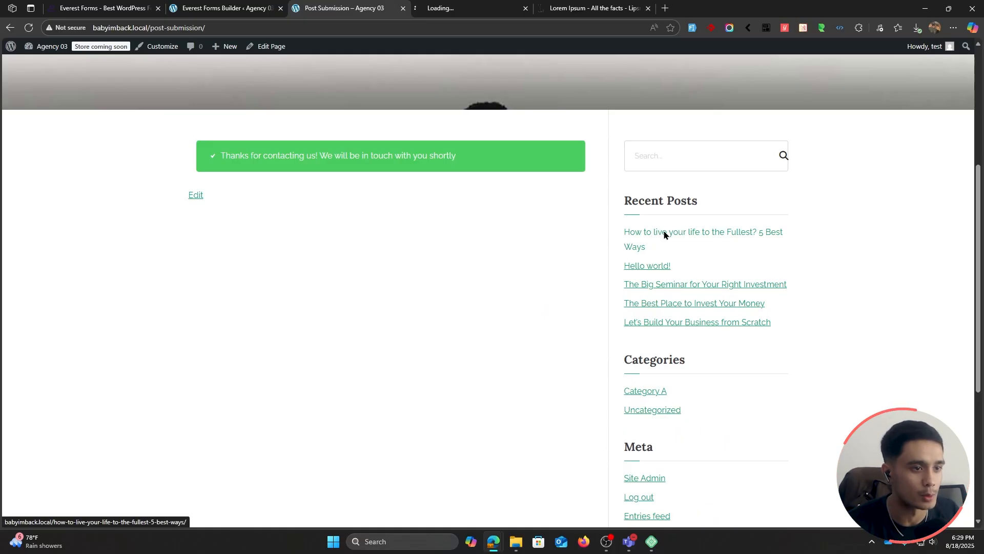
{"action": "left_click", "coordinate": [451, 8]}
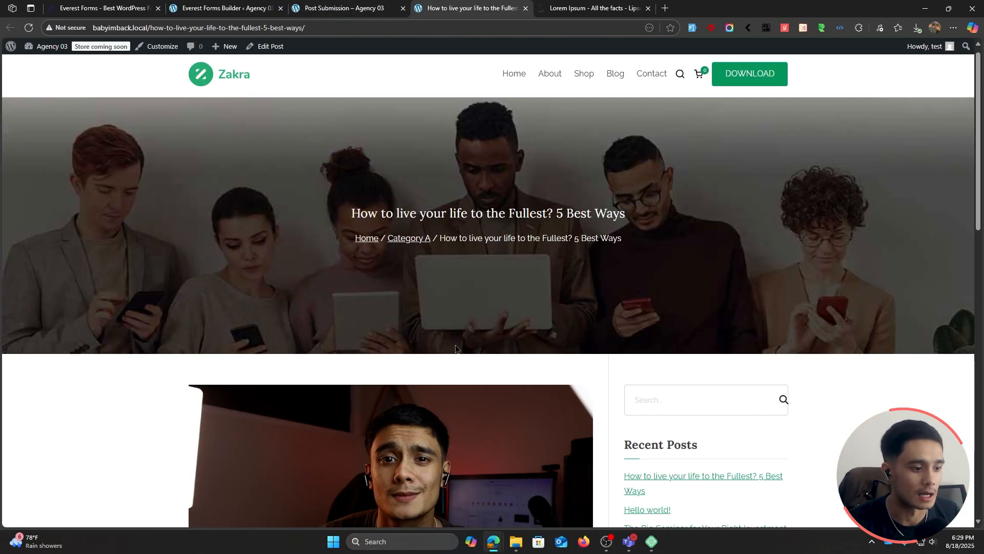
Step: Examine the published post's title, category, featured image, centred heading, paragraph and bulleted list
{"action": "scroll", "coordinate": [462, 342], "scroll_direction": "down", "scroll_amount": 4}
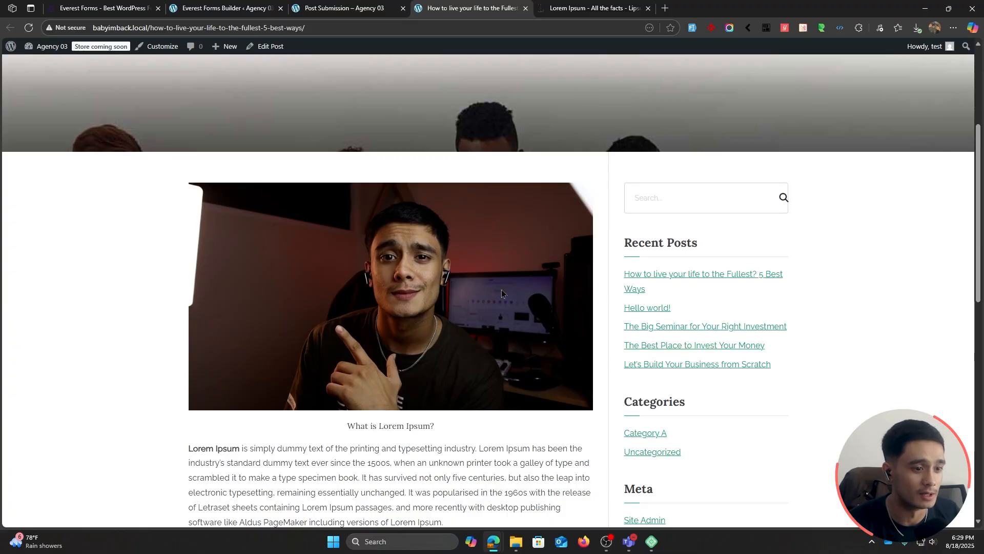
{"action": "scroll", "coordinate": [502, 289], "scroll_direction": "down", "scroll_amount": 1}
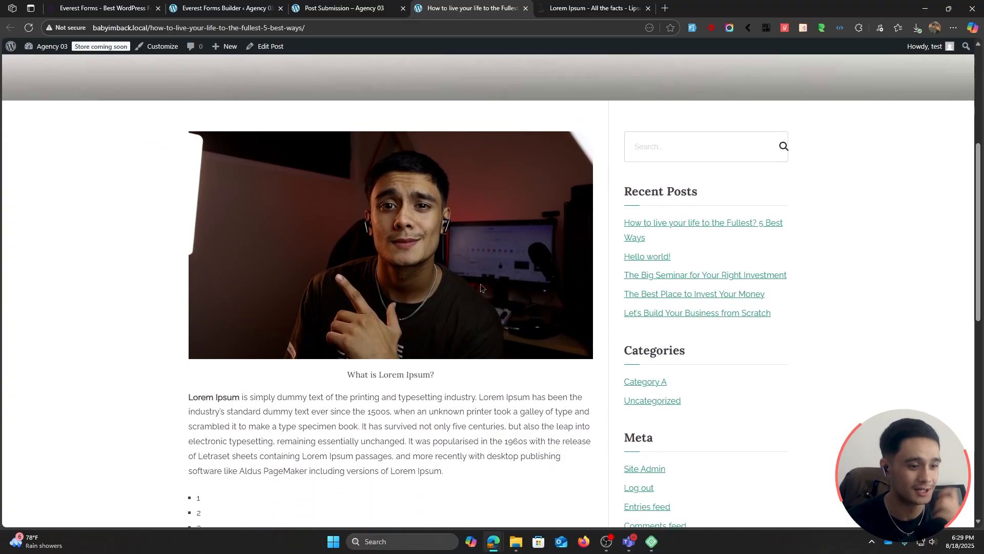
{"action": "scroll", "coordinate": [382, 336], "scroll_direction": "down", "scroll_amount": 3}
{"action": "scroll", "coordinate": [379, 339], "scroll_direction": "down", "scroll_amount": 2}
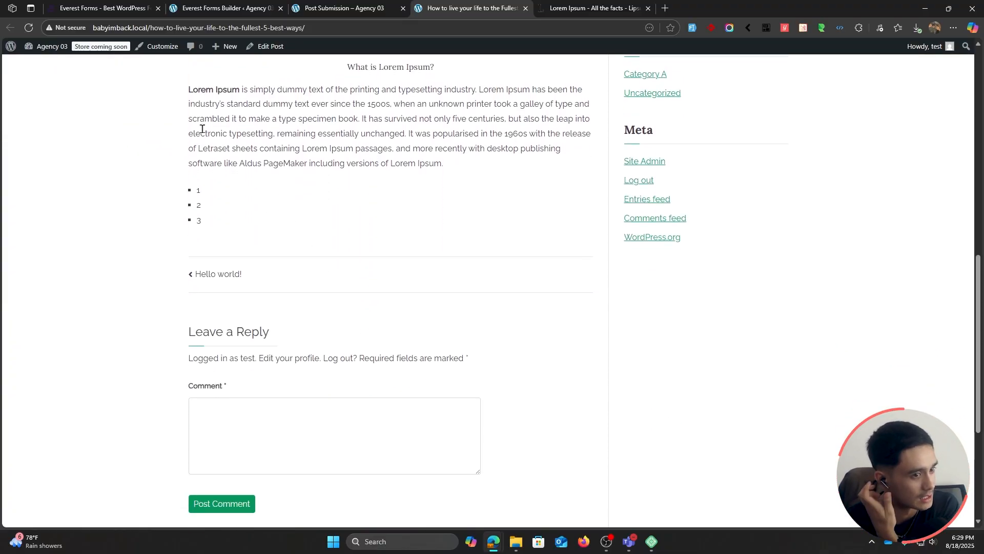
{"action": "scroll", "coordinate": [382, 359], "scroll_direction": "up", "scroll_amount": 6}
{"action": "scroll", "coordinate": [384, 394], "scroll_direction": "up", "scroll_amount": 2}
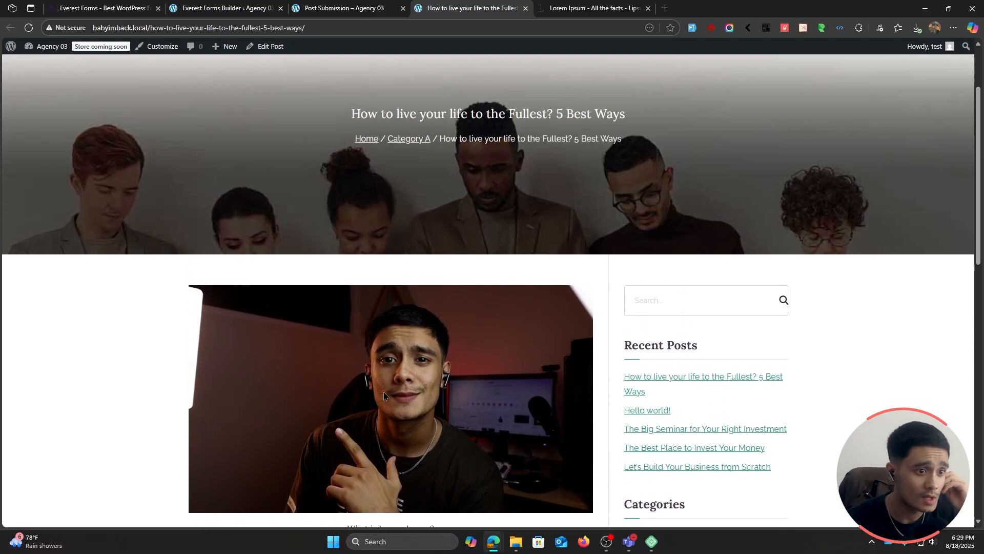
{"action": "scroll", "coordinate": [401, 205], "scroll_direction": "up", "scroll_amount": 1}
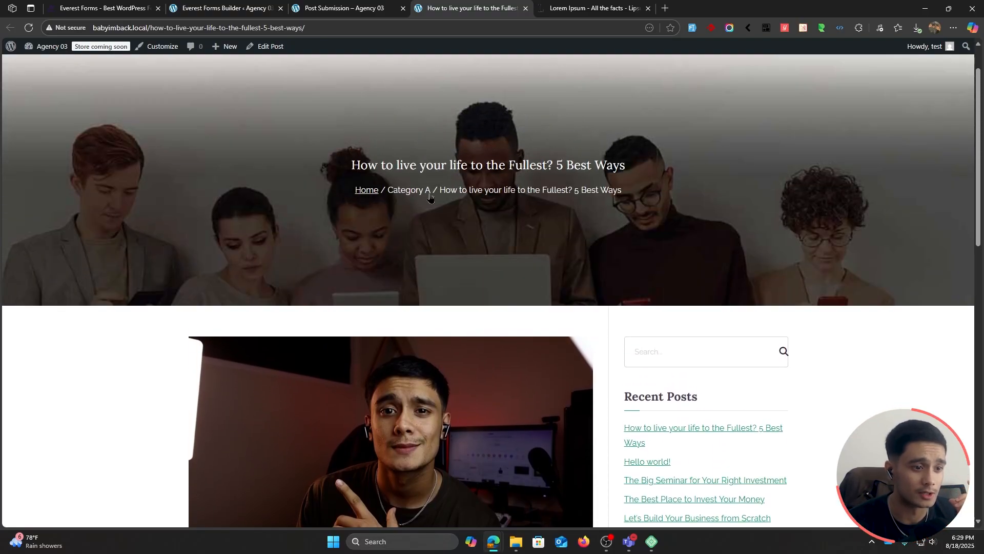
Step: Open the Category A archive from the post's breadcrumb and check the excerpt shown for the submitted post
{"action": "left_click", "coordinate": [404, 197]}
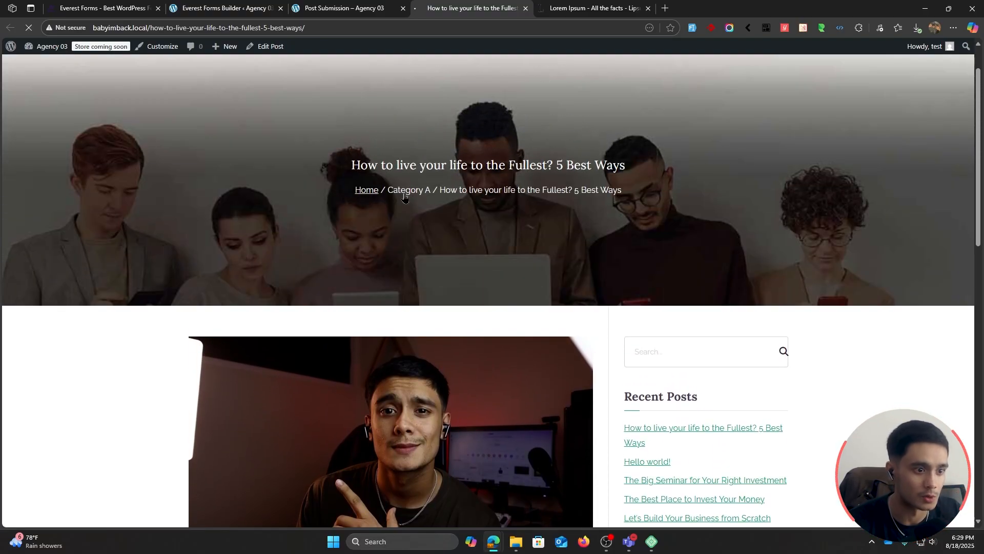
{"action": "scroll", "coordinate": [404, 197], "scroll_direction": "down", "scroll_amount": 2}
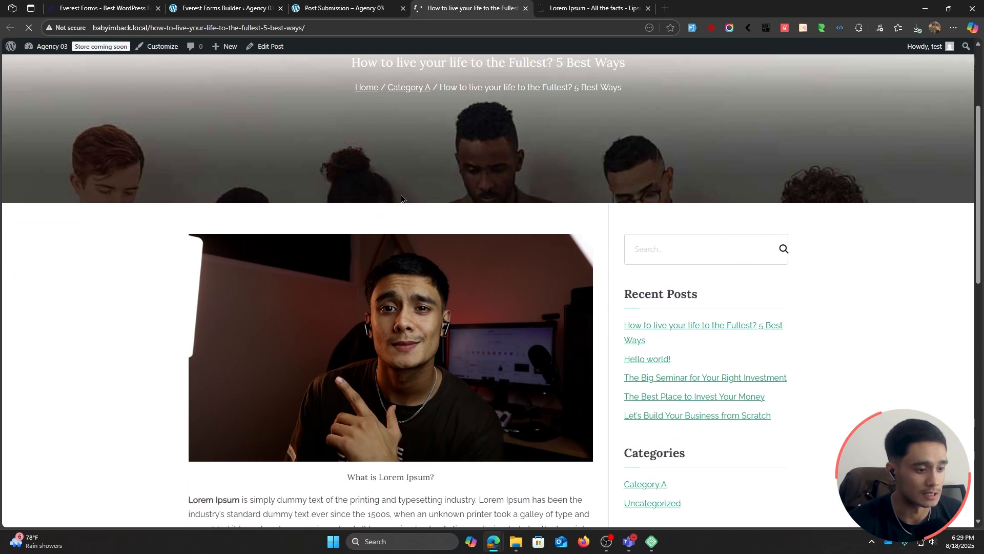
{"action": "scroll", "coordinate": [396, 207], "scroll_direction": "down", "scroll_amount": 5}
{"action": "scroll", "coordinate": [396, 207], "scroll_direction": "down", "scroll_amount": 3}
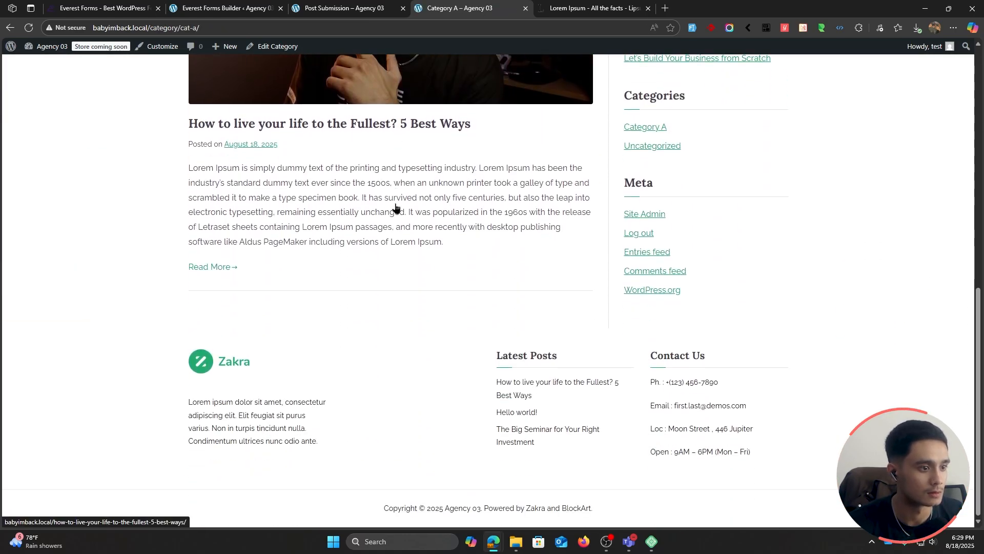
{"action": "left_click_drag", "start_coordinate": [183, 165], "coordinate": [497, 229]}
{"action": "left_click", "coordinate": [409, 248]}
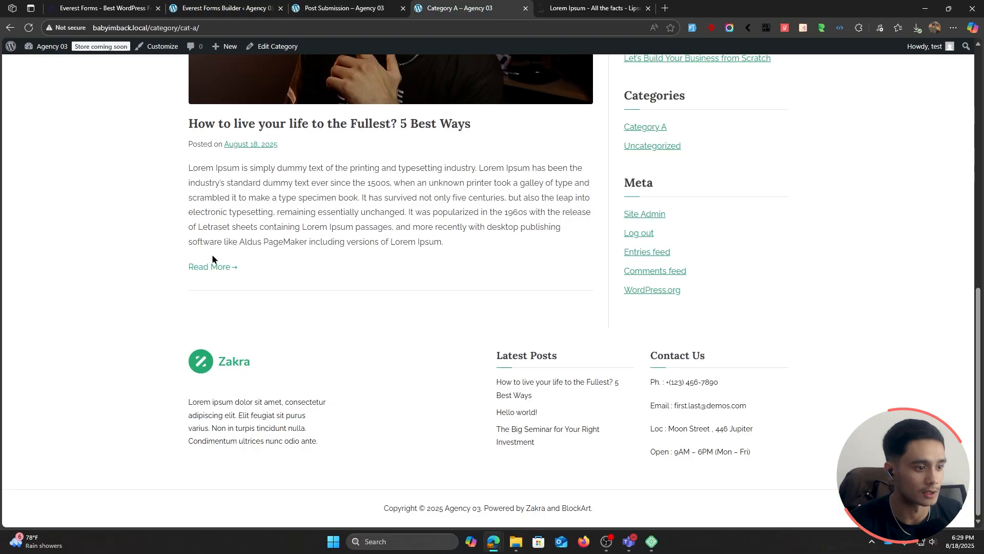
Step: Open the full submitted post from its Category A archive entry and look over the page
{"action": "left_click", "coordinate": [205, 267]}
{"action": "scroll", "coordinate": [378, 335], "scroll_direction": "down", "scroll_amount": 5}
{"action": "scroll", "coordinate": [377, 334], "scroll_direction": "up", "scroll_amount": 5}
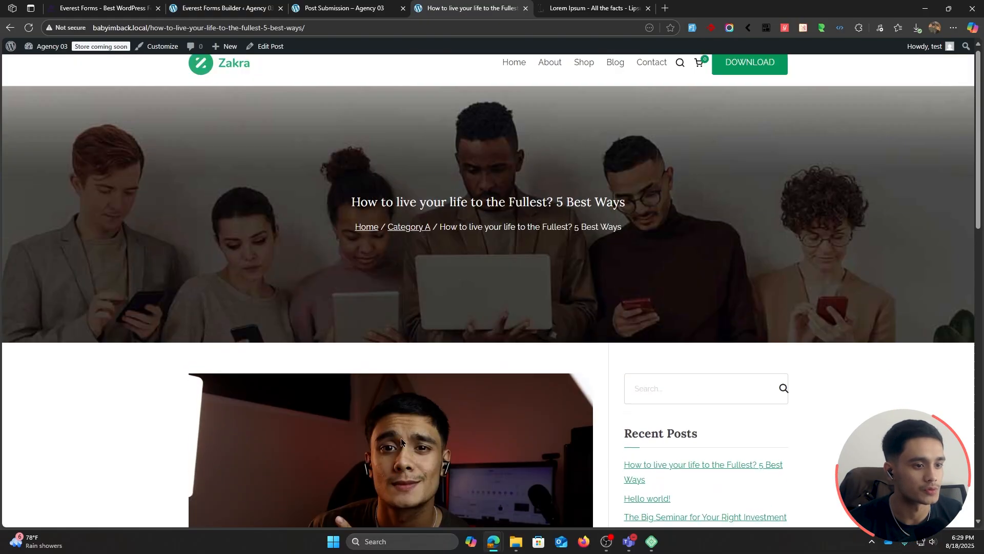
Step: From the Post Submission page, enter the WordPress admin and open the Posts list to check the entry for the submitted post
{"action": "scroll", "coordinate": [610, 312], "scroll_direction": "down", "scroll_amount": 4}
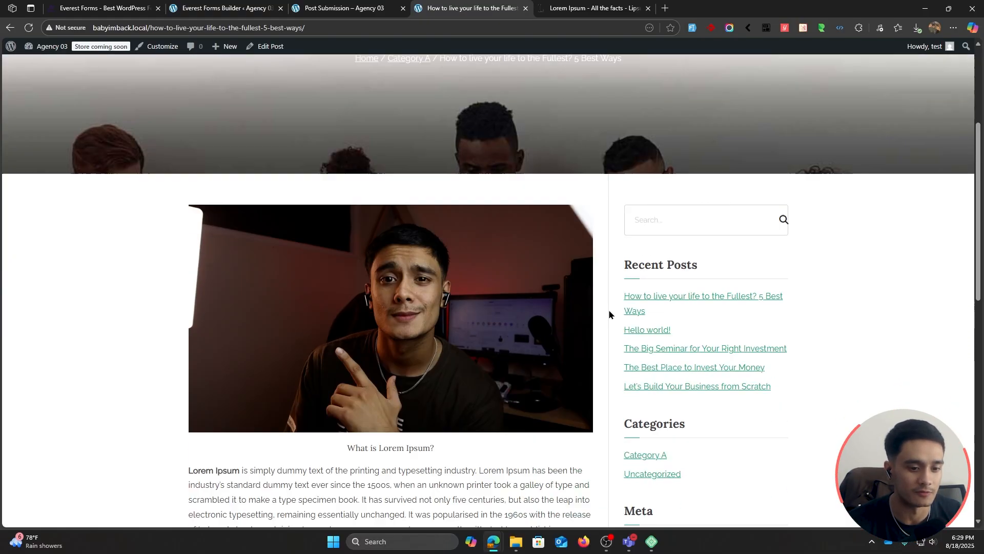
{"action": "left_click", "coordinate": [348, 8]}
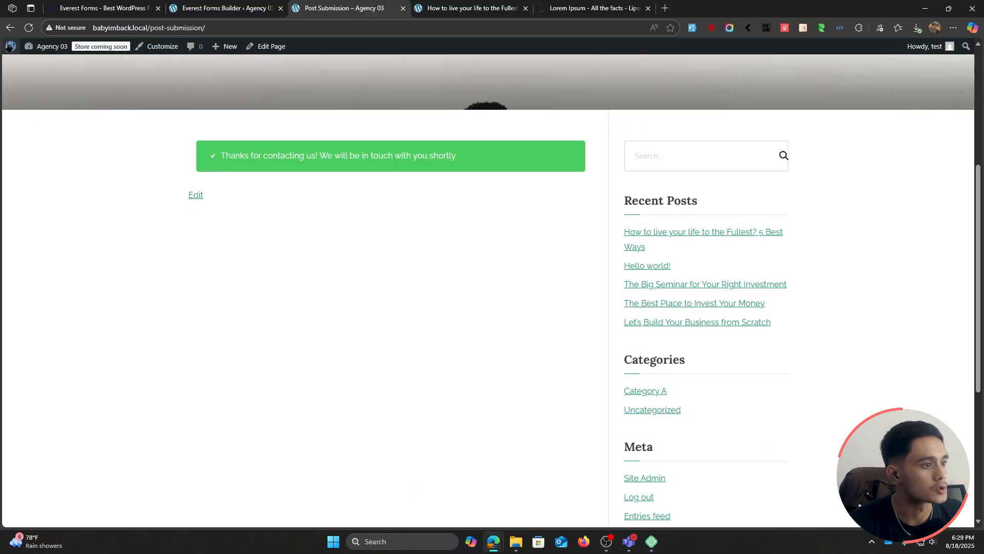
{"action": "left_click", "coordinate": [29, 28]}
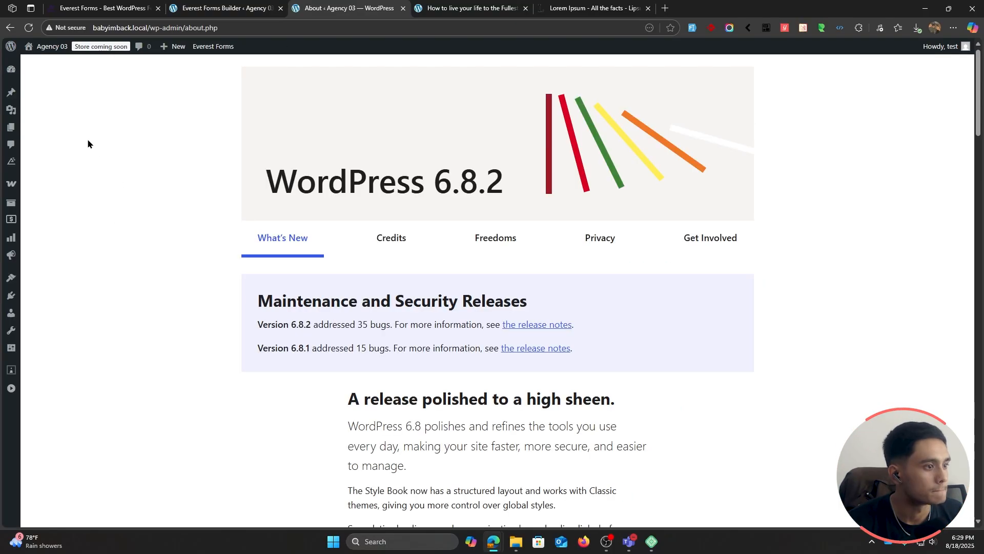
{"action": "left_click", "coordinate": [13, 95]}
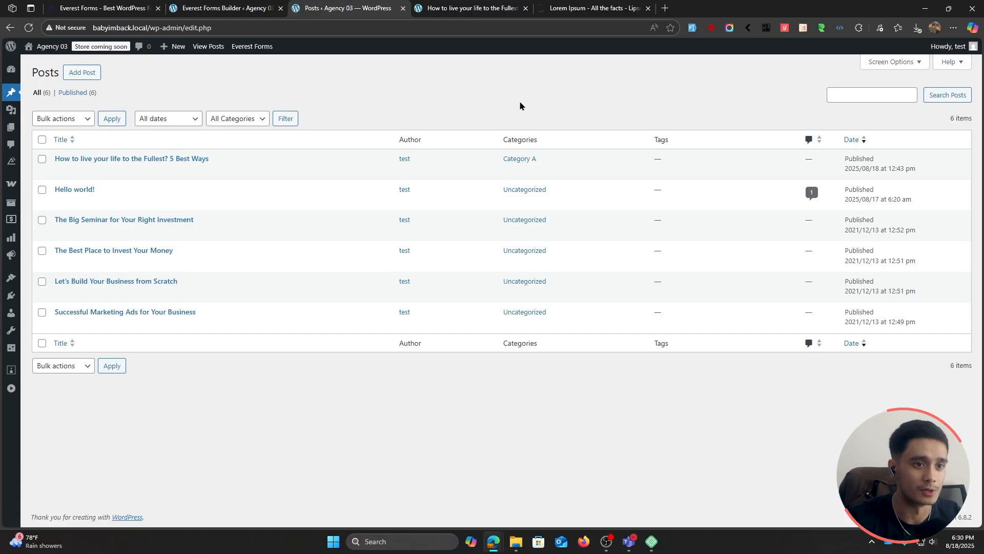
Step: Return to the live page of "How to live your life to the Fullest? 5 Best Ways" and view its title and breadcrumb
{"action": "left_click", "coordinate": [474, 8]}
{"action": "left_click", "coordinate": [566, 9]}
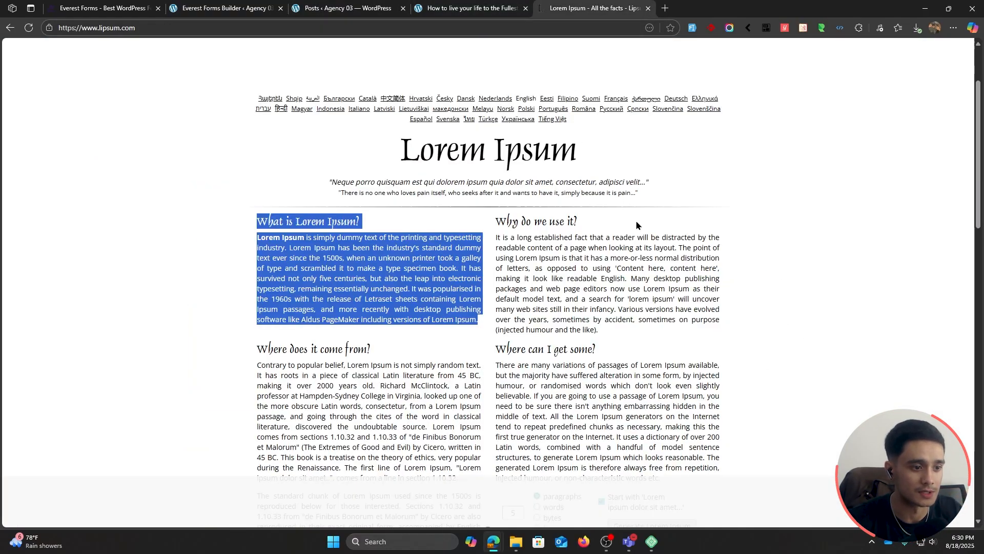
{"action": "left_click", "coordinate": [505, 6]}
{"action": "scroll", "coordinate": [163, 333], "scroll_direction": "up", "scroll_amount": 4}
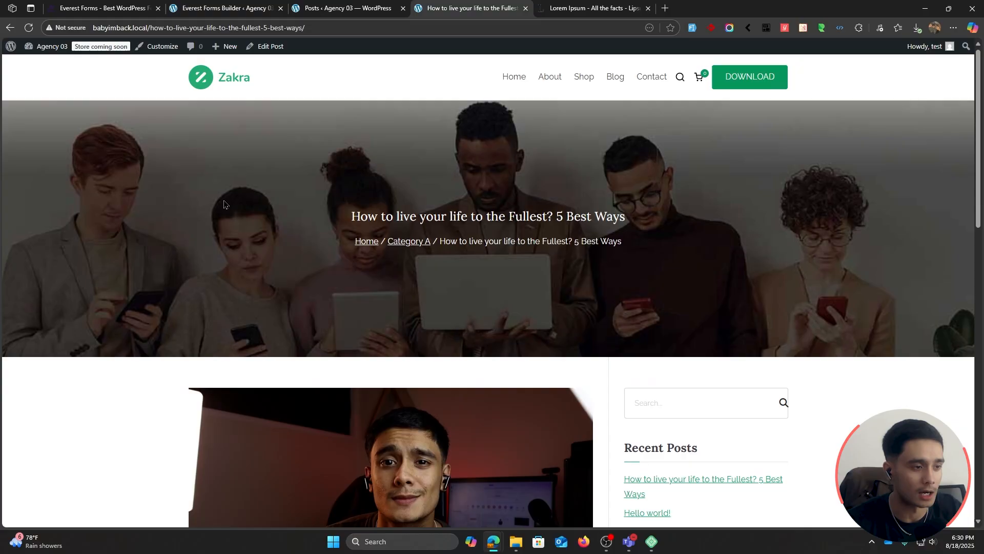